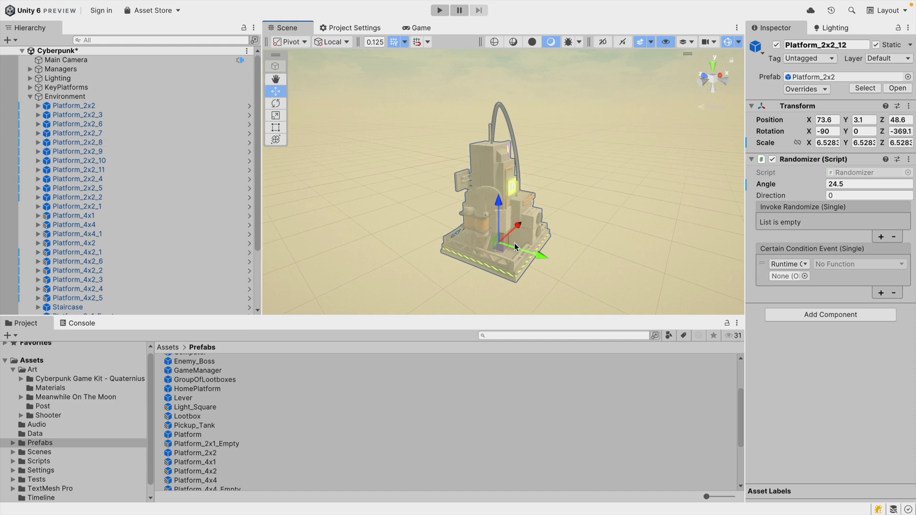
# Move Platform_2x2_12 to a new position in the scene with the Move tool.
pyautogui.moveTo(507, 262); pyautogui.dragTo(535, 232)
pyautogui.press('e')
pyautogui.press('w')
pyautogui.moveTo(501, 189); pyautogui.dragTo(622, 190)
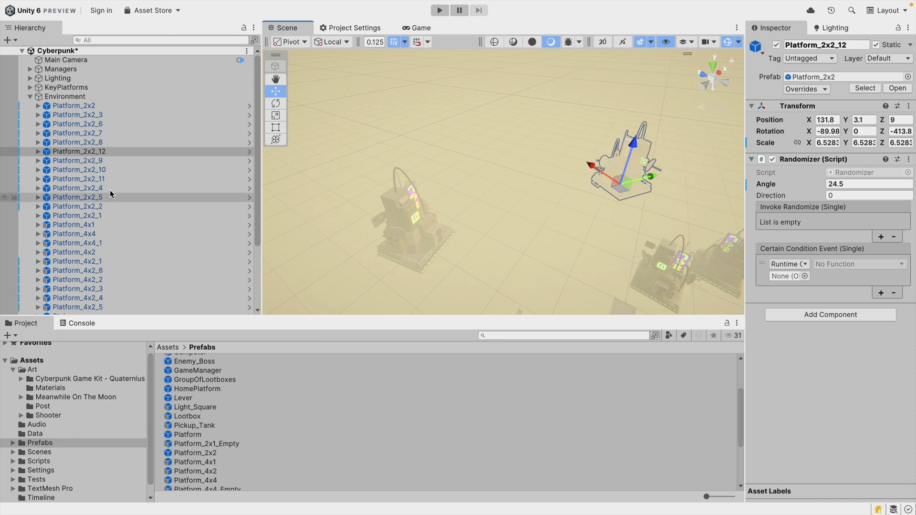
# Expand Platform_2x2_12, select its Graphics child and frame it in the scene view.
pyautogui.click(38, 152)
pyautogui.click(58, 162)
pyautogui.press('f')
pyautogui.keyDown('alt'); pyautogui.moveTo(558, 189); pyautogui.dragTo(309, 175); pyautogui.keyUp('alt')
pyautogui.click(439, 191)
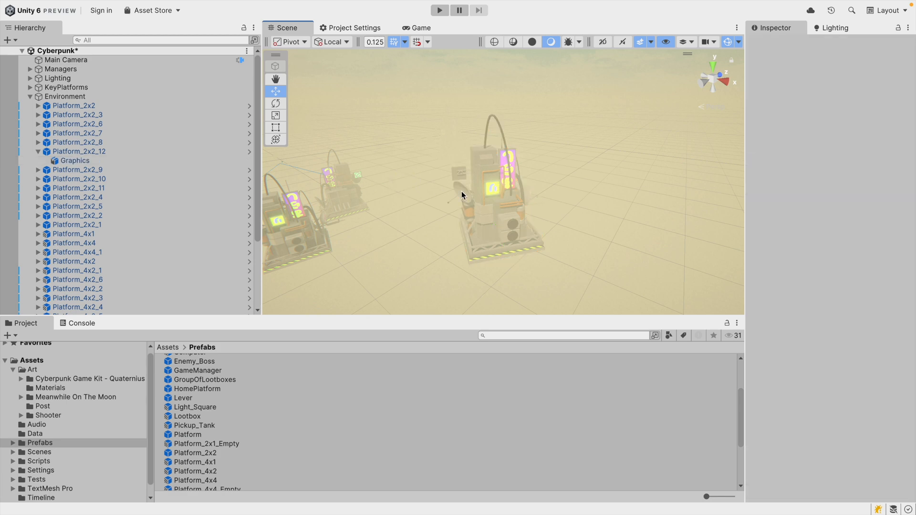
# Reselect Platform_2x2_12, then expand the Staircase group and browse its platform children in the hierarchy and scene.
pyautogui.click(476, 197)
pyautogui.click(39, 151)
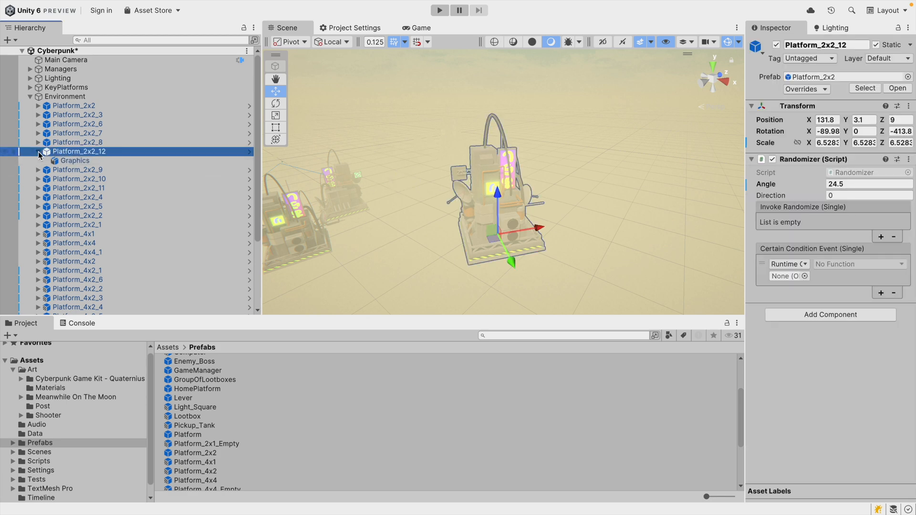
pyautogui.scroll(-4, 148, 215)
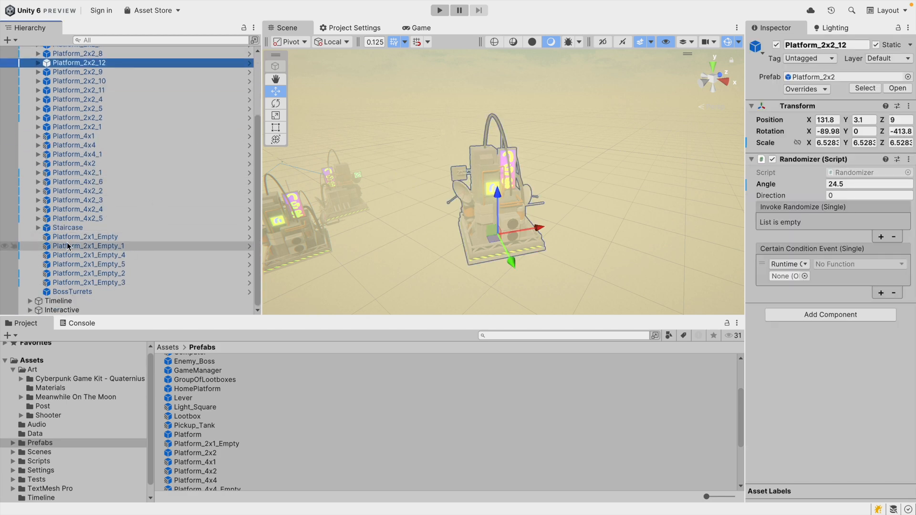
pyautogui.click(158, 228)
pyautogui.press('Right')
pyautogui.press('f')
pyautogui.keyDown('alt'); pyautogui.moveTo(443, 201); pyautogui.dragTo(744, 217); pyautogui.keyUp('alt')
pyautogui.moveTo(554, 210); pyautogui.dragTo(450, 184, button='right')
pyautogui.click(93, 237)
pyautogui.scroll(-4, 108, 267)
pyautogui.scroll(-2, 105, 247)
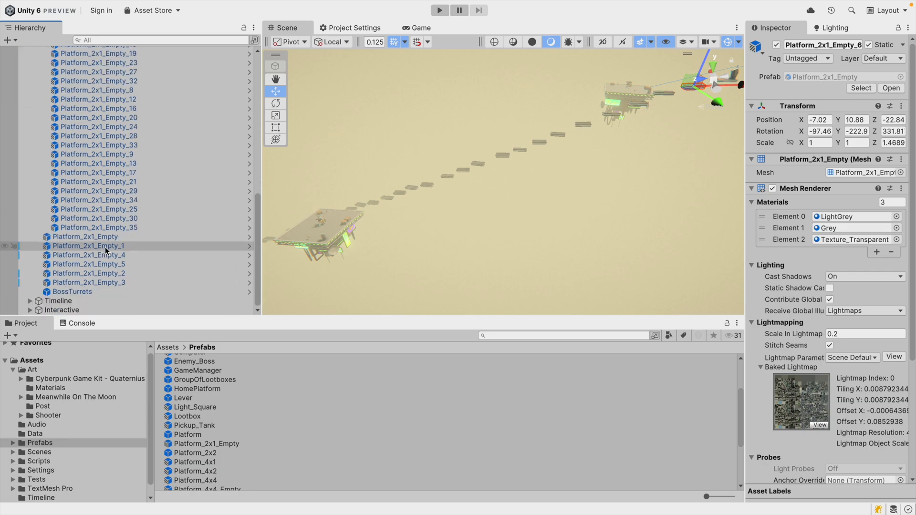
pyautogui.scroll(5, 100, 245)
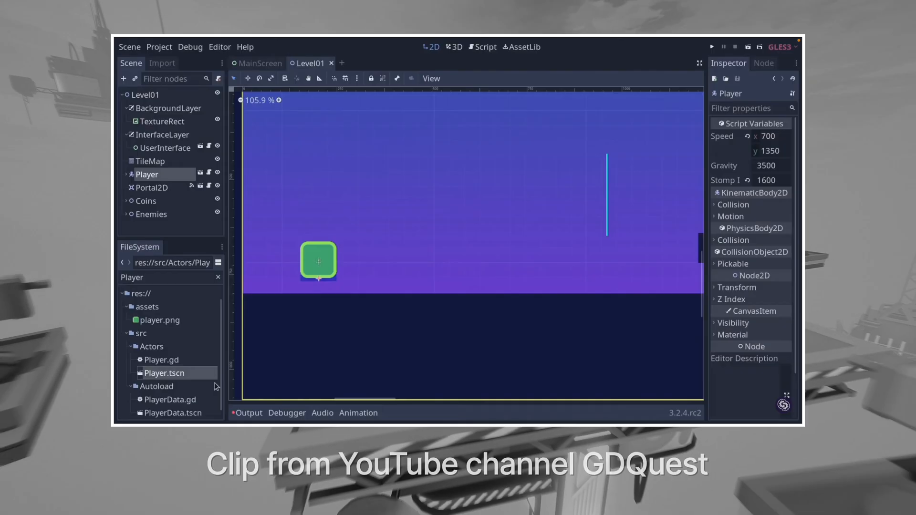
pyautogui.moveTo(216, 386); pyautogui.dragTo(497, 265)
pyautogui.moveTo(201, 378); pyautogui.dragTo(575, 262)
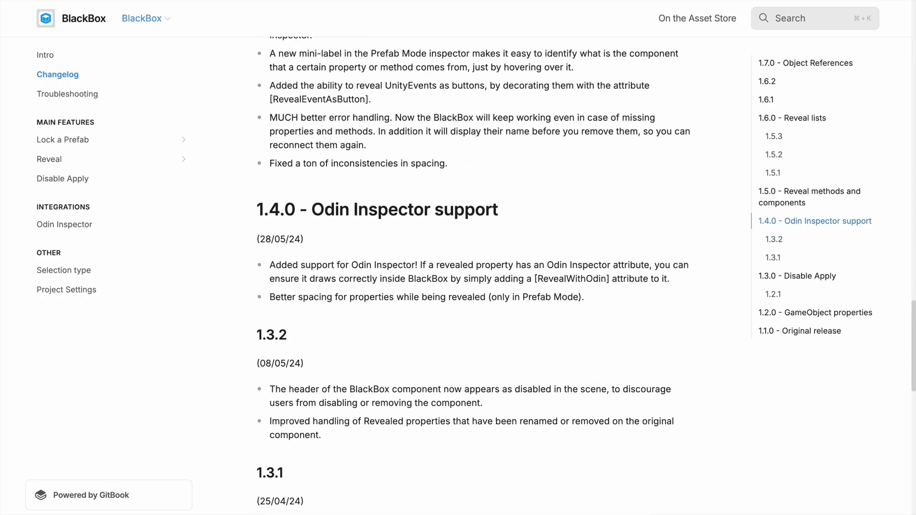
# Switch to the browser and read the BlackBox Asset Store page and its changelog documentation.
pyautogui.scroll(12, 474, 258)
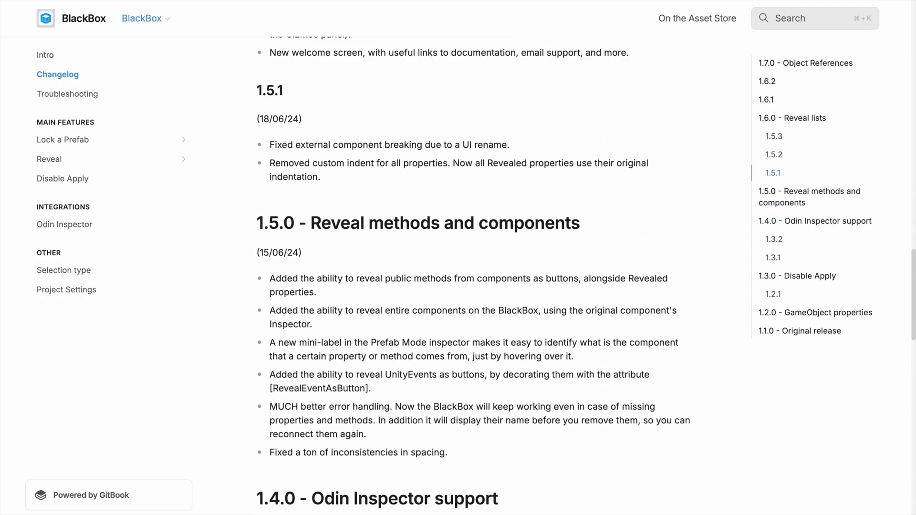
pyautogui.scroll(15, 475, 258)
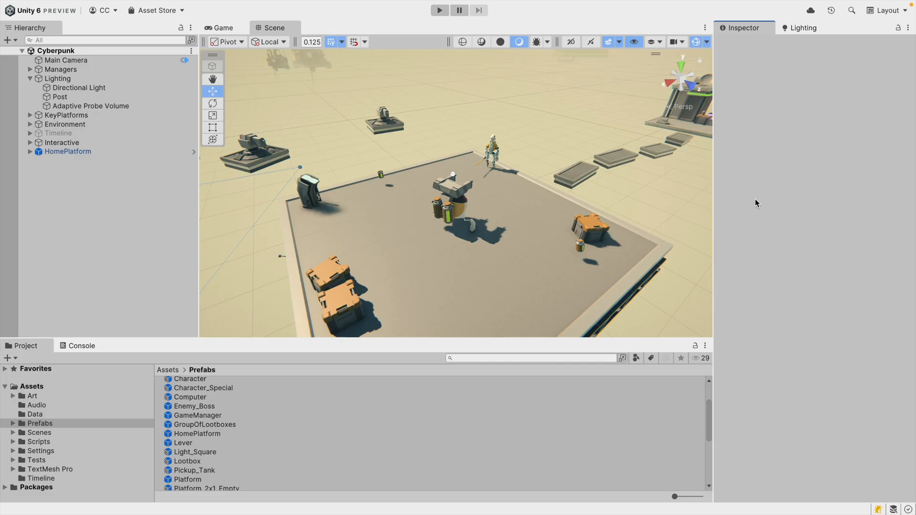
# Select HomePlatform in the hierarchy and frame it in the scene view.
pyautogui.click(109, 153)
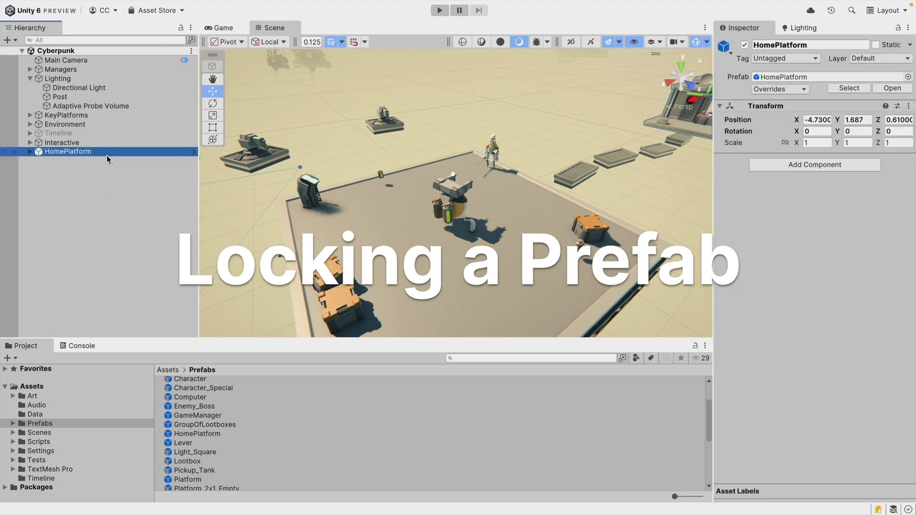
pyautogui.press('f')
pyautogui.keyDown('alt'); pyautogui.moveTo(499, 207); pyautogui.dragTo(557, 198); pyautogui.keyUp('alt')
pyautogui.press('w')
pyautogui.moveTo(557, 198)
pyautogui.mouseDown(button='right')
pyautogui.moveTo(591, 230)
pyautogui.moveTo(577, 232)
pyautogui.moveTo(574, 213)
pyautogui.moveTo(591, 229)
pyautogui.moveTo(548, 197)
pyautogui.mouseUp(button='right')
pyautogui.press('s')
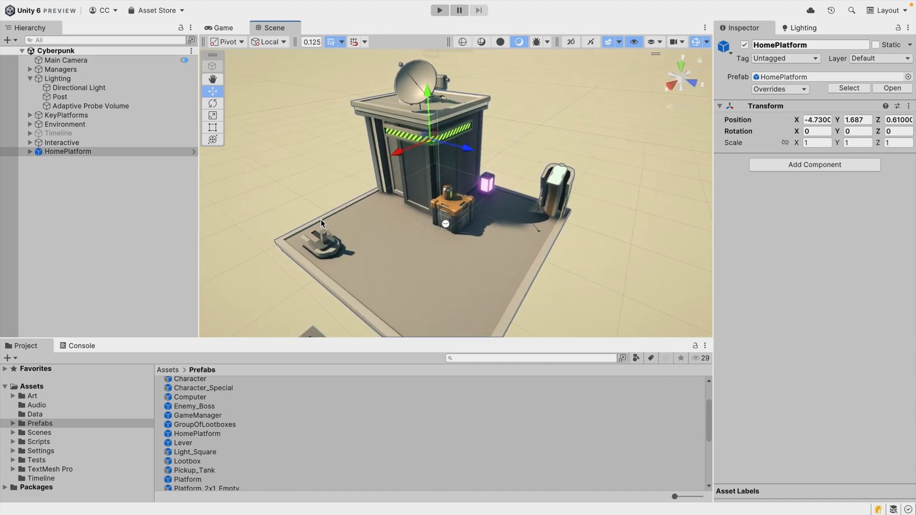
pyautogui.press('s')
pyautogui.moveTo(304, 175); pyautogui.dragTo(371, 221, button='right')
pyautogui.press('a')
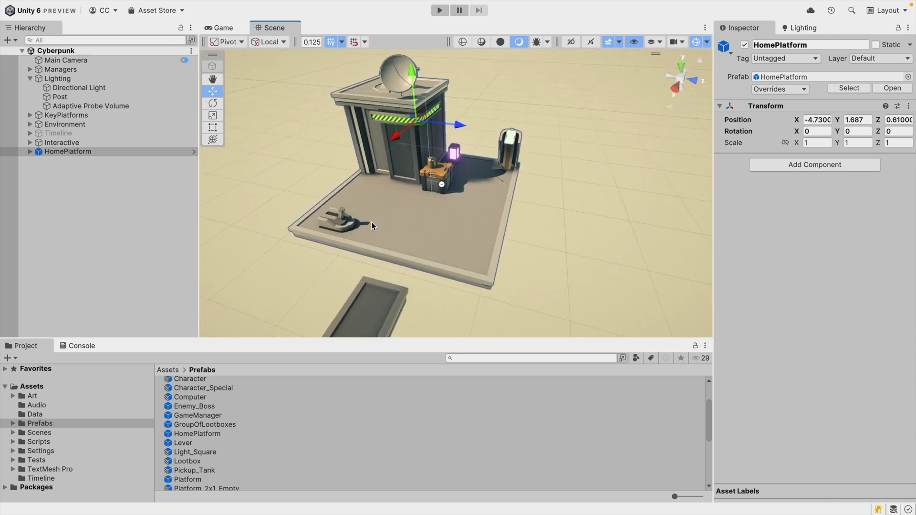
# Expand HomePlatform's children in the hierarchy and widen the hierarchy panel.
pyautogui.click(30, 151)
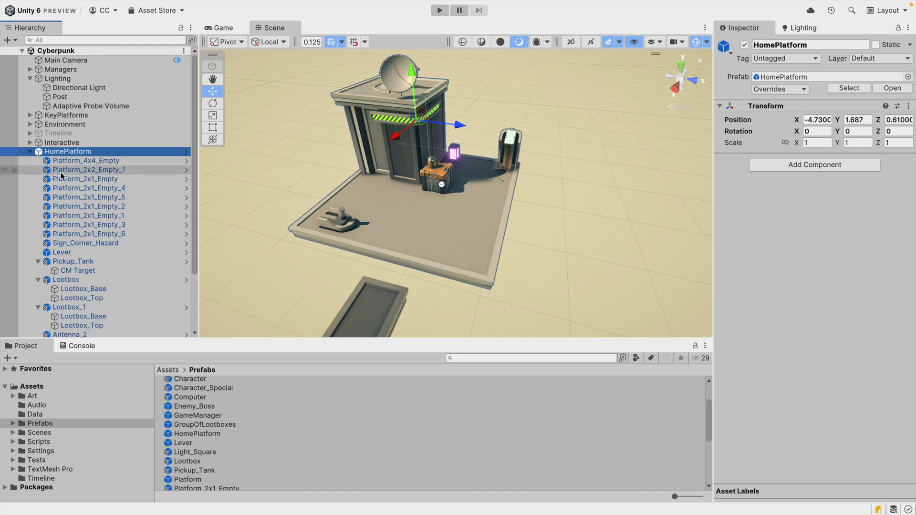
pyautogui.moveTo(191, 220); pyautogui.dragTo(218, 222)
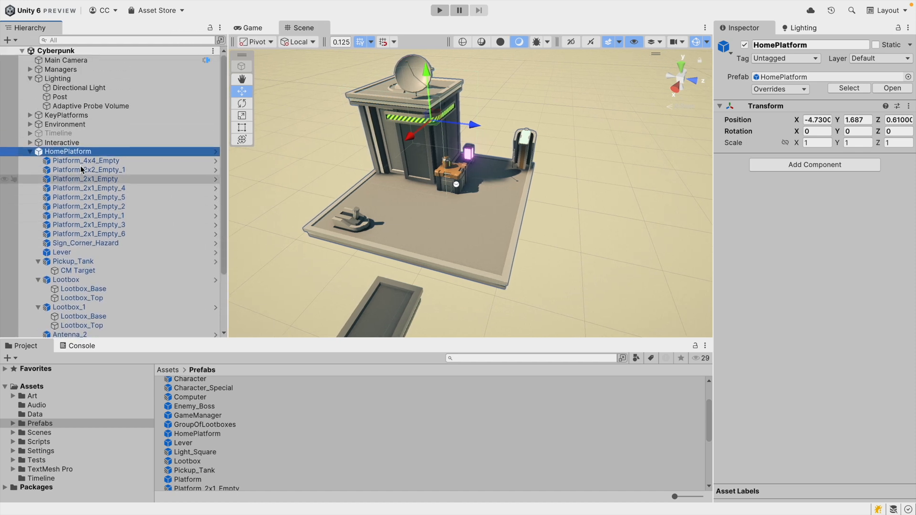
pyautogui.click(30, 152)
# Try to move a platform piece inside HomePlatform in the scene, then undo both moves.
pyautogui.click(470, 219)
pyautogui.click(435, 164)
pyautogui.click(384, 149)
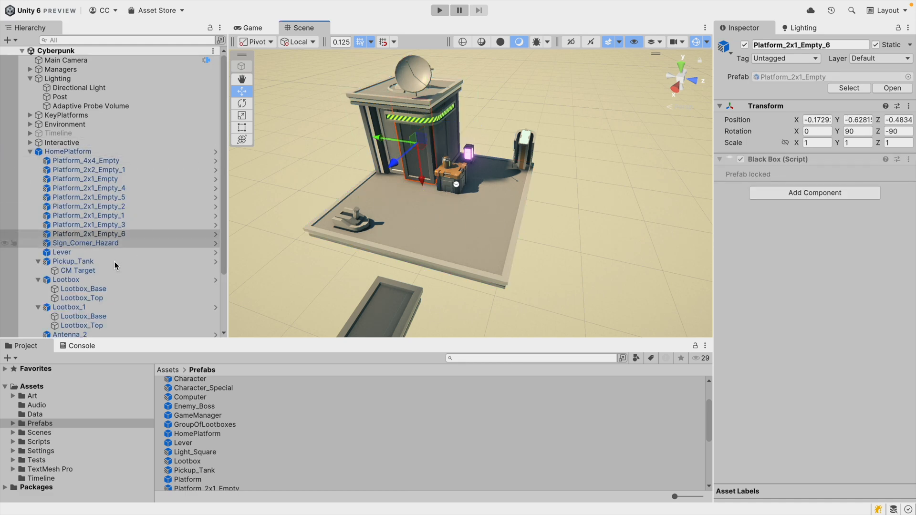
pyautogui.moveTo(380, 138); pyautogui.dragTo(407, 142)
pyautogui.moveTo(449, 185); pyautogui.dragTo(447, 195)
pyautogui.press('super+z')
pyautogui.press('super+z')
# Select the lootbox's top part in the scene and move it.
pyautogui.click(499, 106)
pyautogui.keyDown('alt'); pyautogui.moveTo(500, 153); pyautogui.dragTo(441, 168); pyautogui.keyUp('alt')
pyautogui.click(456, 158)
pyautogui.click(453, 159)
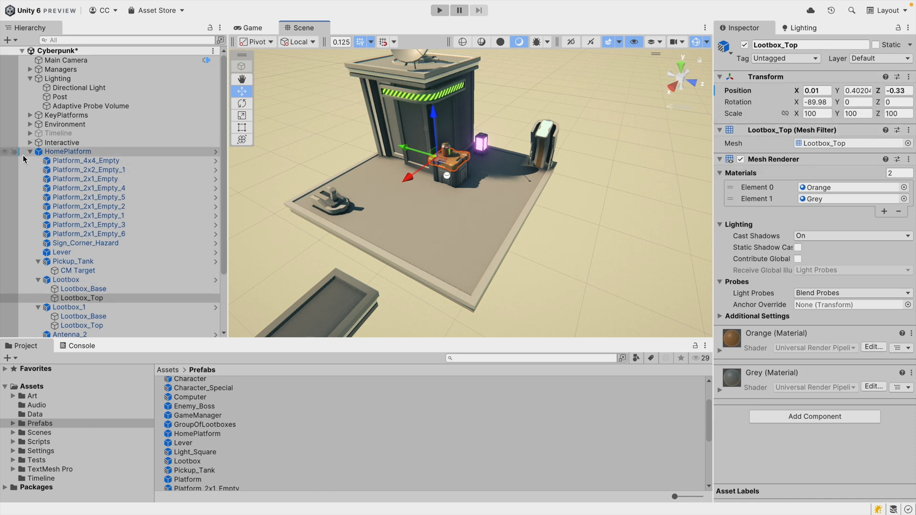
# Revert all overrides on the HomePlatform prefab instance.
pyautogui.click(47, 152)
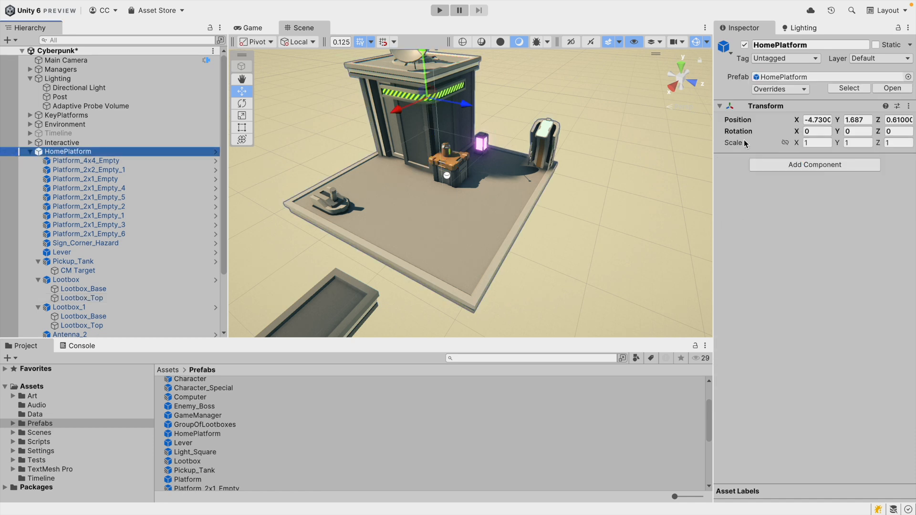
pyautogui.click(780, 90)
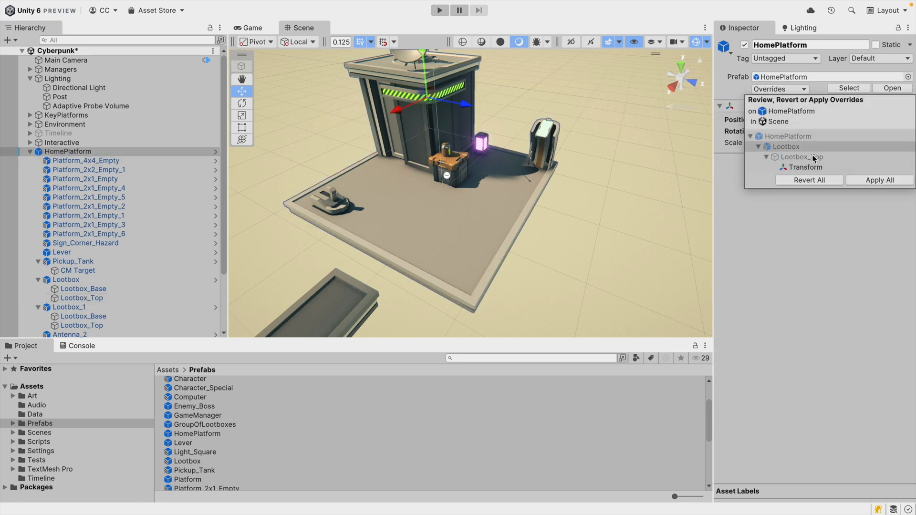
pyautogui.click(812, 180)
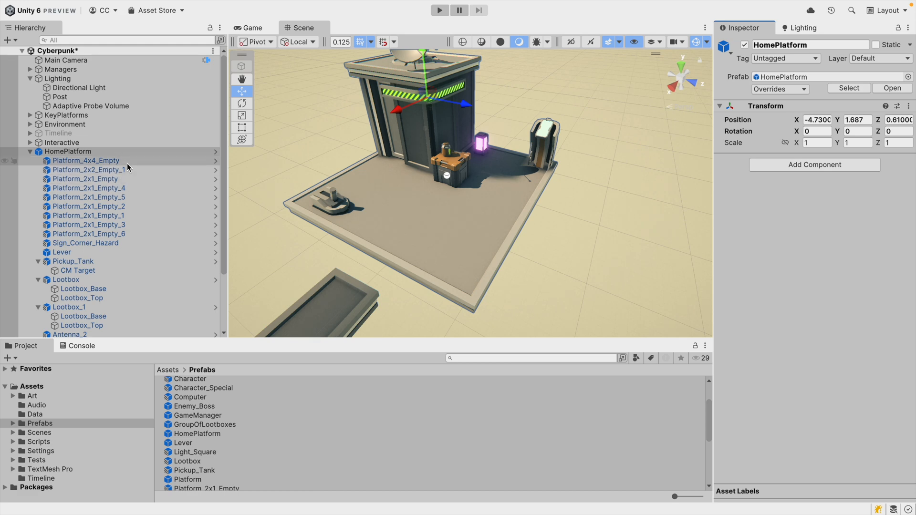
# Open the HomePlatform prefab and add a Black Box component to its root with Locked enabled.
pyautogui.click(85, 179)
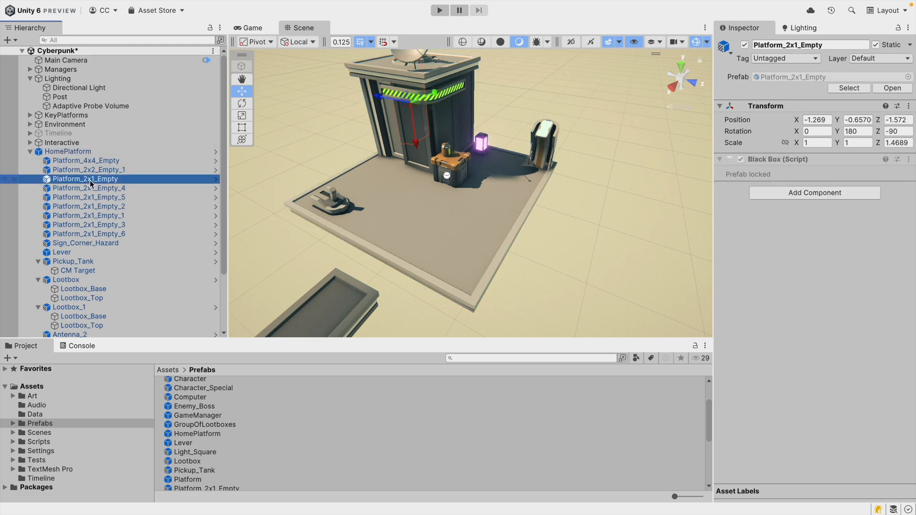
pyautogui.click(72, 152)
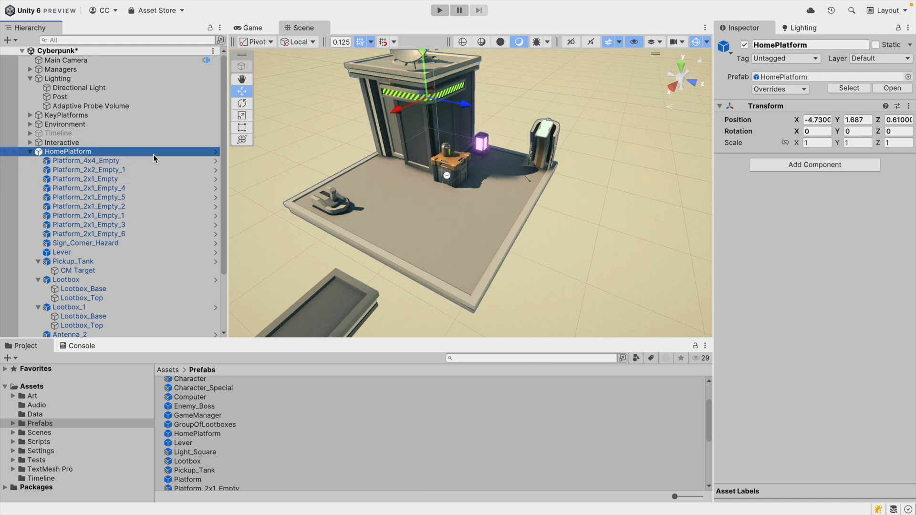
pyautogui.click(215, 152)
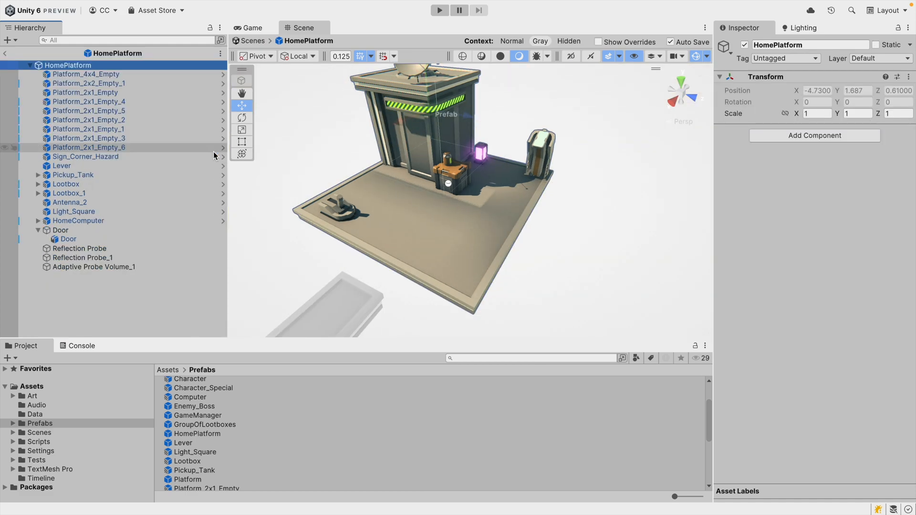
pyautogui.click(796, 136)
pyautogui.click(798, 187)
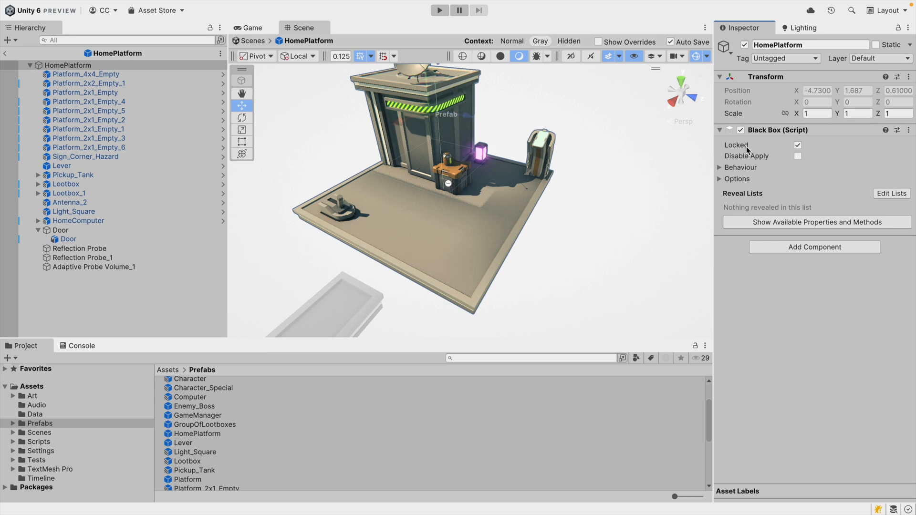
pyautogui.click(796, 146)
# Return to the scene and select the HomePlatform instance.
pyautogui.click(4, 53)
pyautogui.click(79, 181)
pyautogui.click(65, 153)
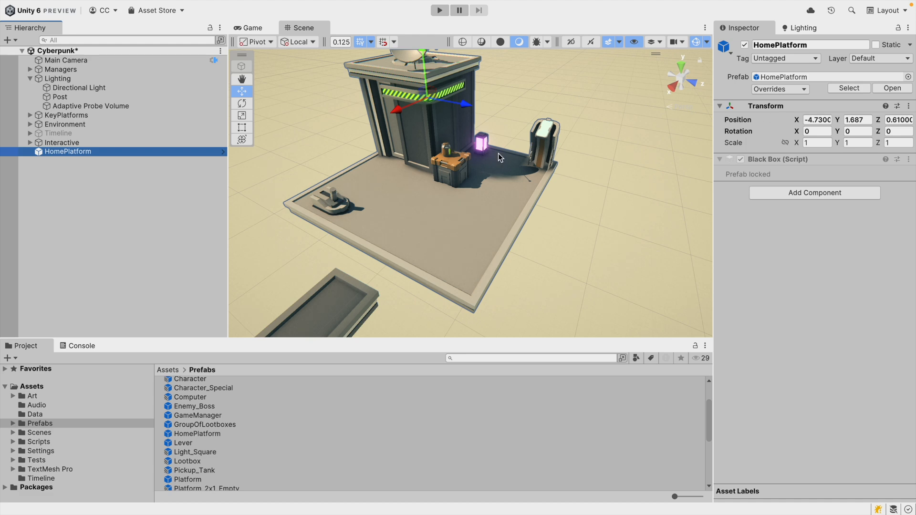
# Move HomePlatform slightly in the scene and undo the move.
pyautogui.moveTo(426, 101); pyautogui.dragTo(428, 99)
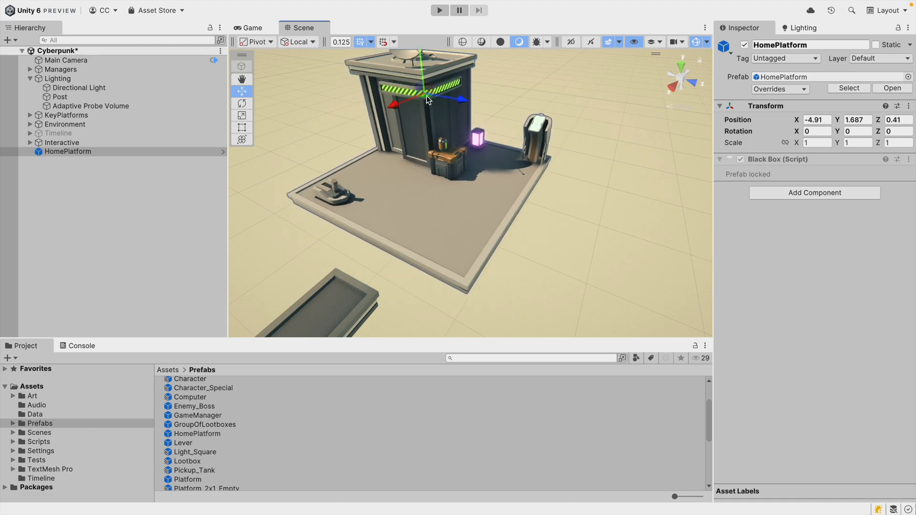
pyautogui.hotkey('ctrl', 'z')
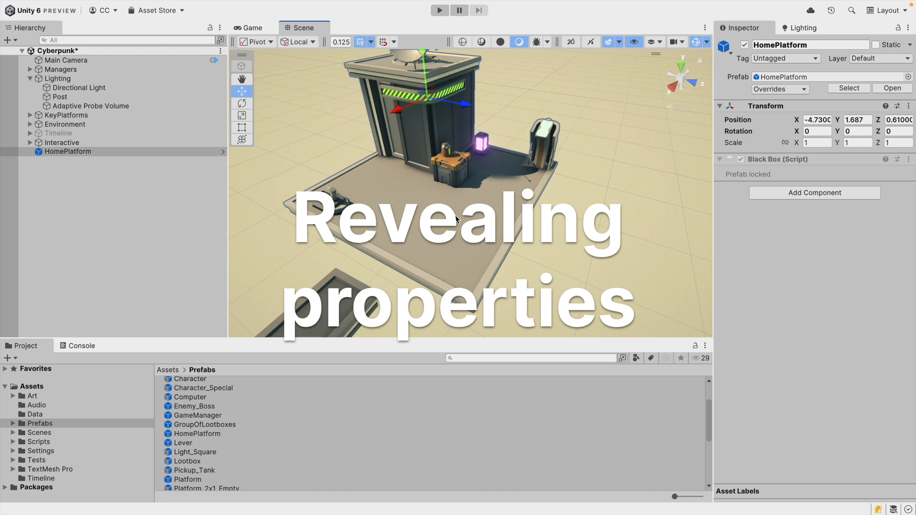
# Open HomePlatform in prefab mode and select its Door object.
pyautogui.keyDown('alt'); pyautogui.moveTo(431, 180); pyautogui.dragTo(555, 133); pyautogui.keyUp('alt')
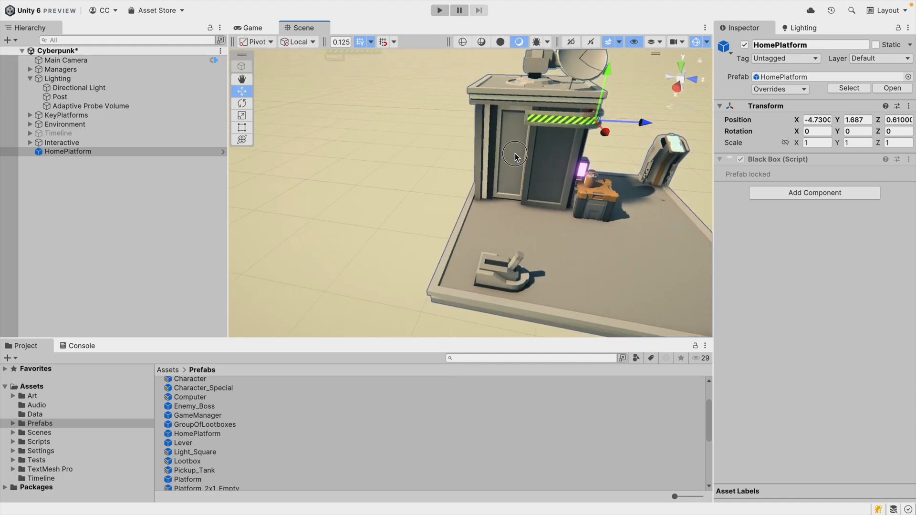
pyautogui.scroll(5, 514, 156)
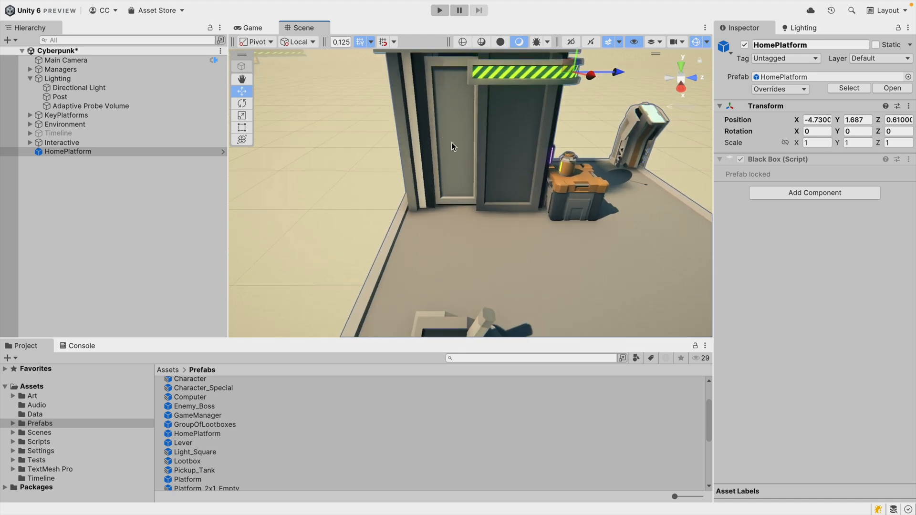
pyautogui.click(223, 152)
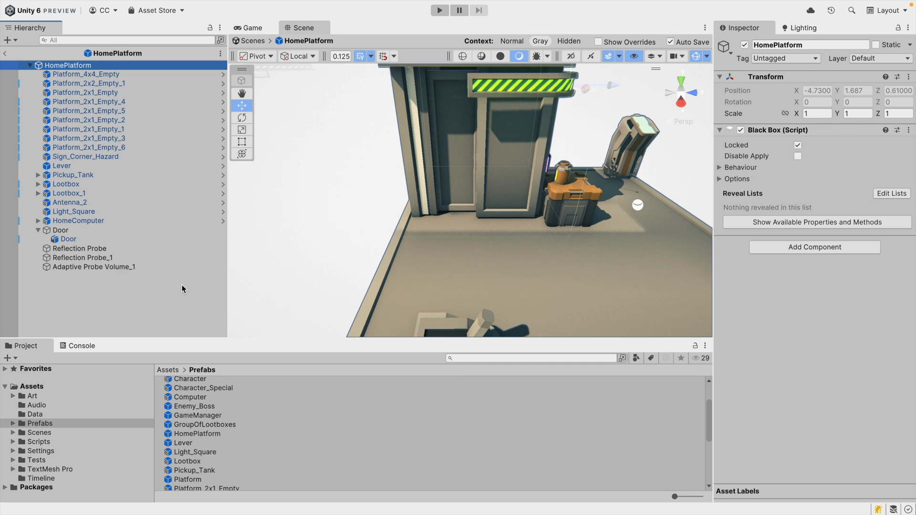
pyautogui.click(461, 144)
pyautogui.press('s')
pyautogui.moveTo(418, 234); pyautogui.dragTo(378, 230, button='right')
pyautogui.press('d')
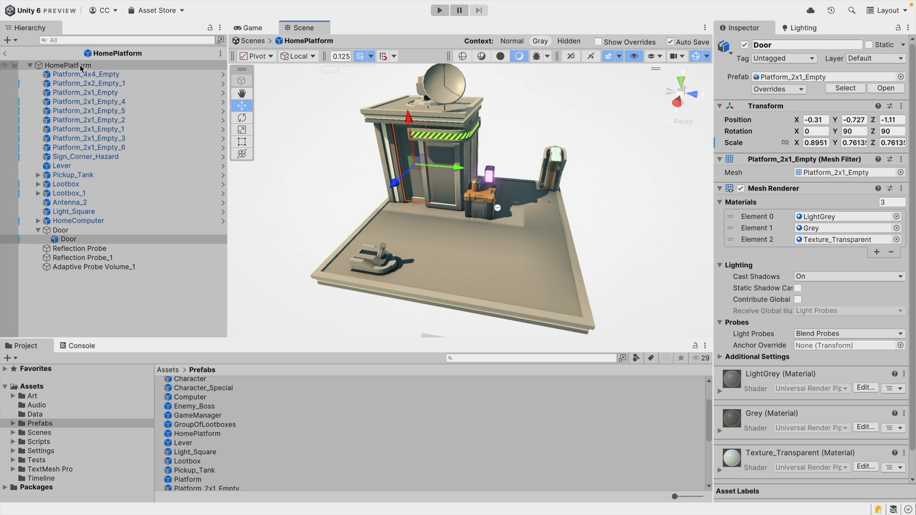
# Reveal the Door's Position property as part of the Default reveal list via BlackBox.
pyautogui.click(5, 52)
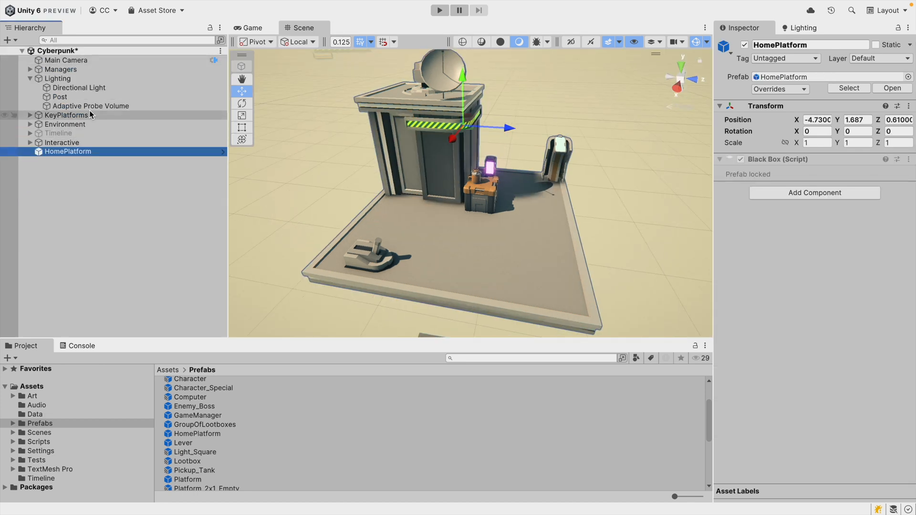
pyautogui.click(218, 151)
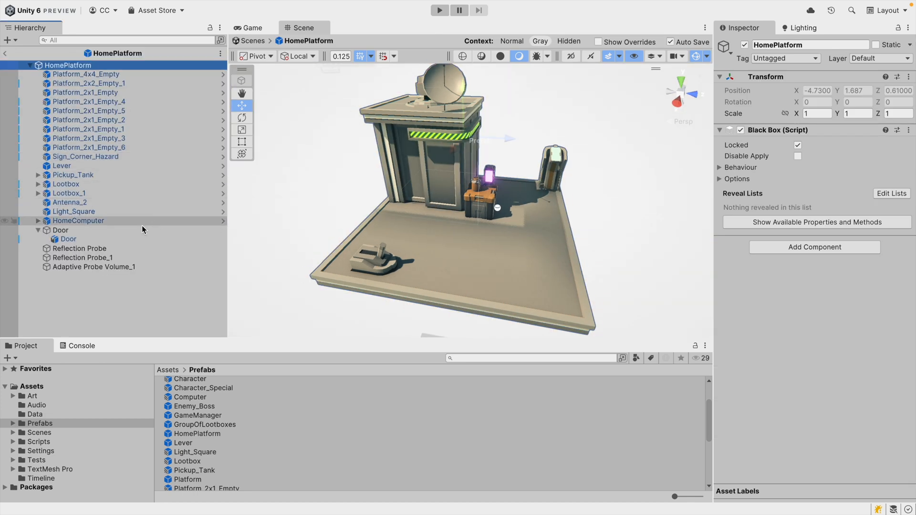
pyautogui.click(414, 171)
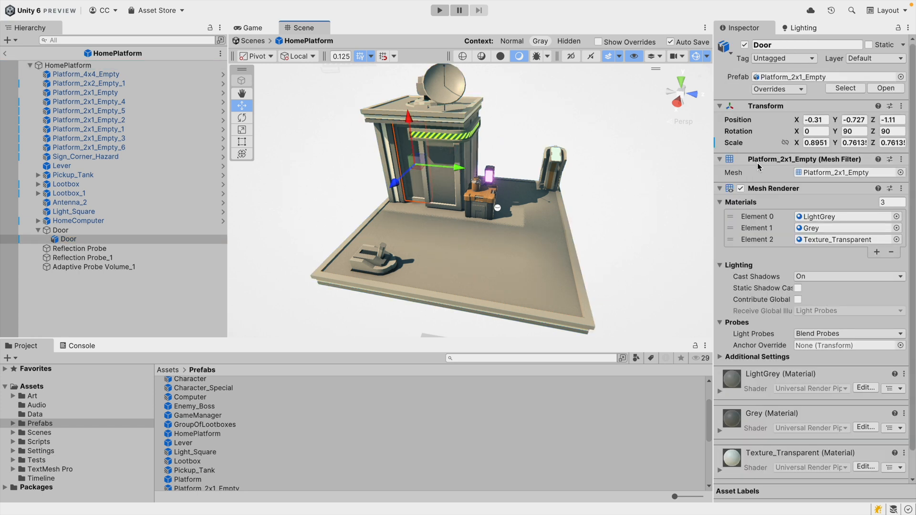
pyautogui.rightClick(745, 123)
pyautogui.moveTo(768, 215)
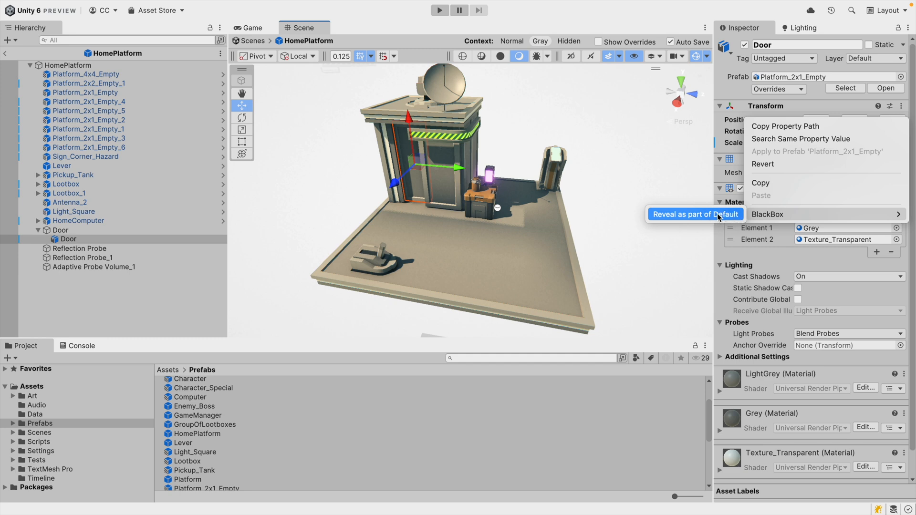
pyautogui.click(682, 213)
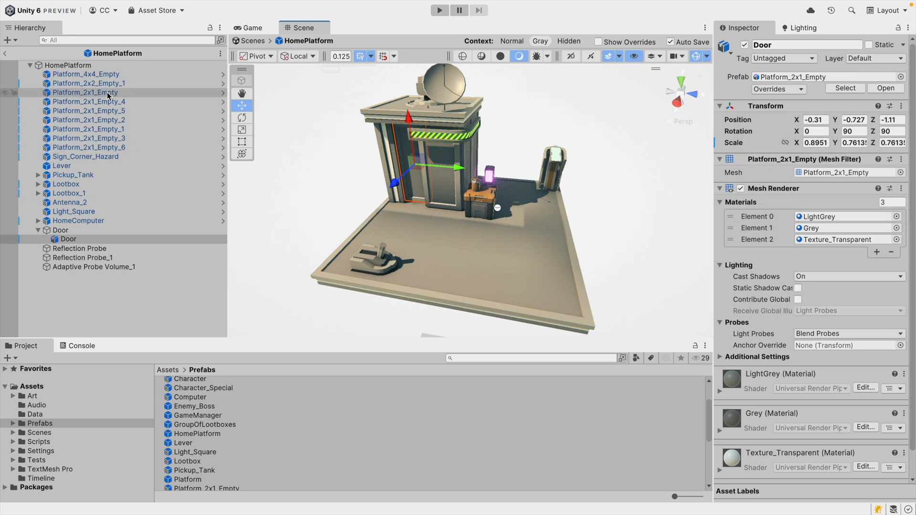
# Rename the revealed Local Position label on the HomePlatform root to Door Position, then return to the scene.
pyautogui.click(93, 67)
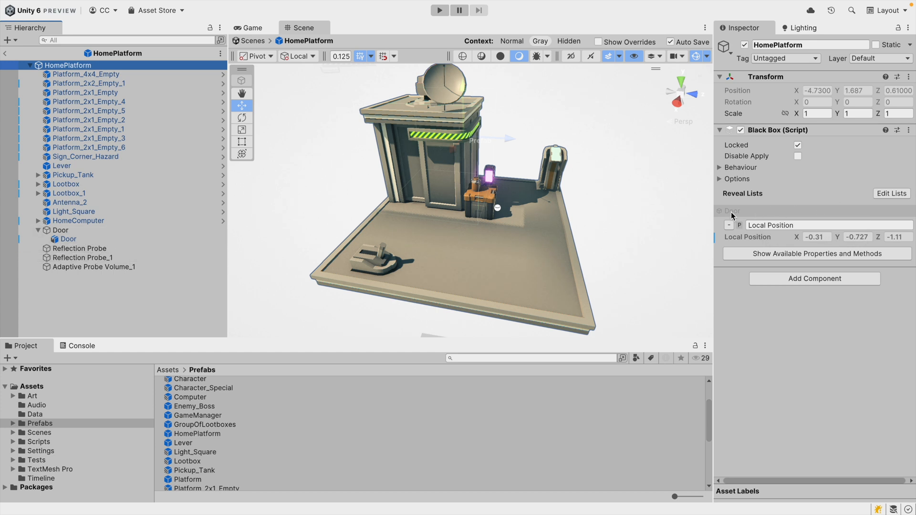
pyautogui.click(770, 225)
pyautogui.write('Door')
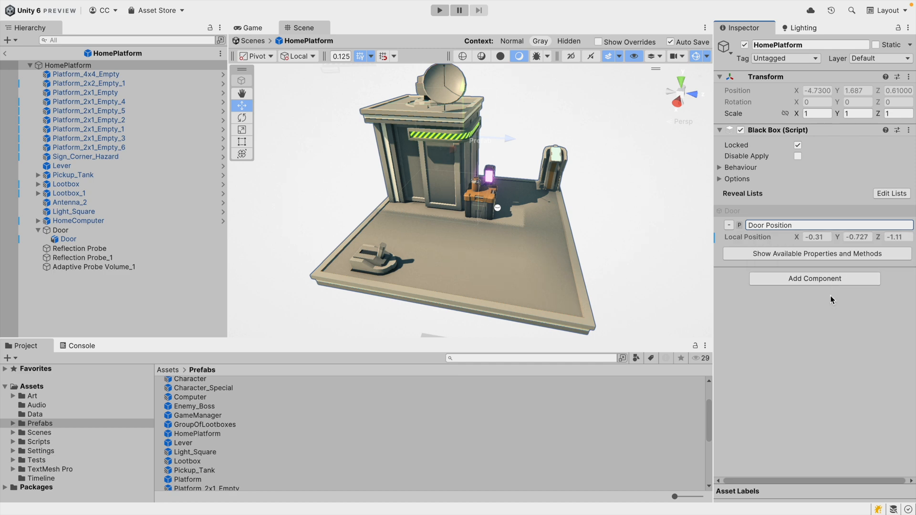
pyautogui.click(5, 53)
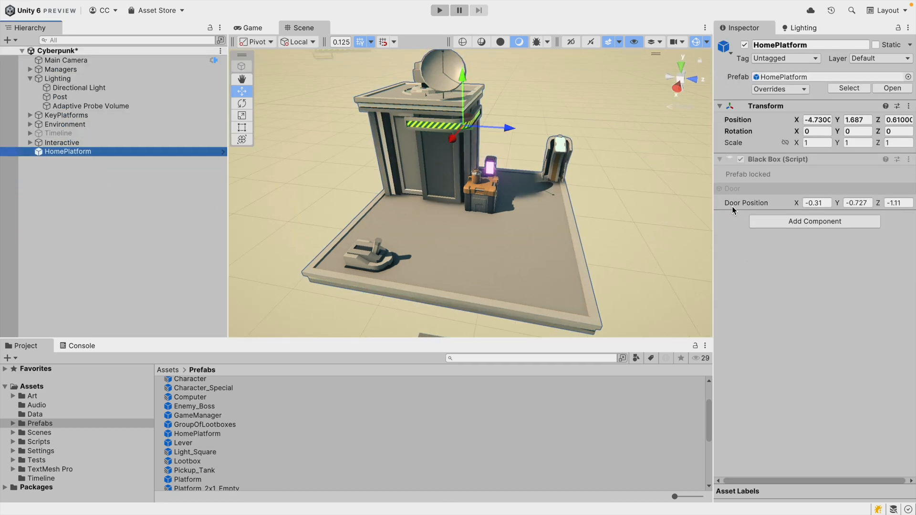
# Change HomePlatform's Door Position Z value to about -0.74 in the locked BlackBox component.
pyautogui.click(881, 204)
pyautogui.moveTo(880, 206); pyautogui.dragTo(891, 206)
pyautogui.scroll(-5, 451, 158)
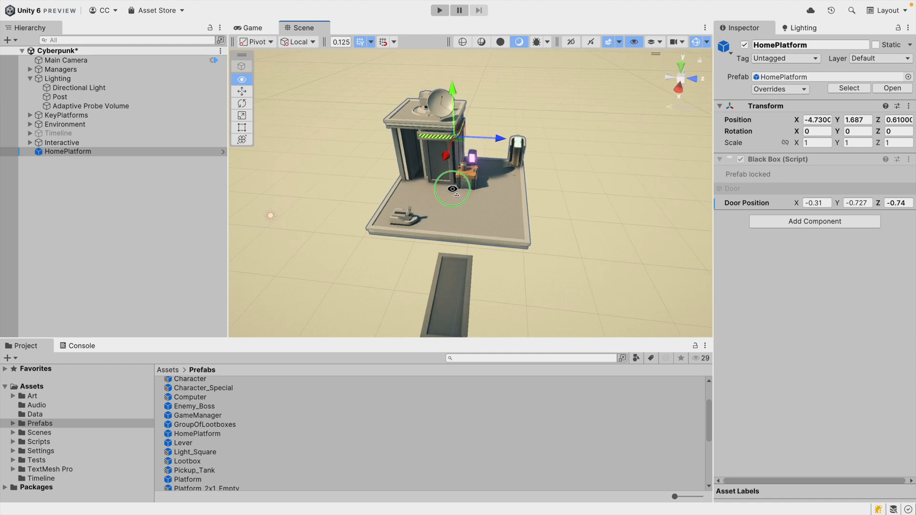
# Duplicate the HomePlatform instance and move the copy beside the original.
pyautogui.hotkey('ctrl', 'd')
pyautogui.moveTo(462, 147); pyautogui.dragTo(295, 122)
# Change the copy's Door Position Z value to about -1.1.
pyautogui.moveTo(879, 205); pyautogui.dragTo(874, 208)
pyautogui.moveTo(490, 168); pyautogui.dragTo(520, 179, button='right')
pyautogui.press('a')
pyautogui.moveTo(878, 204); pyautogui.dragTo(873, 203)
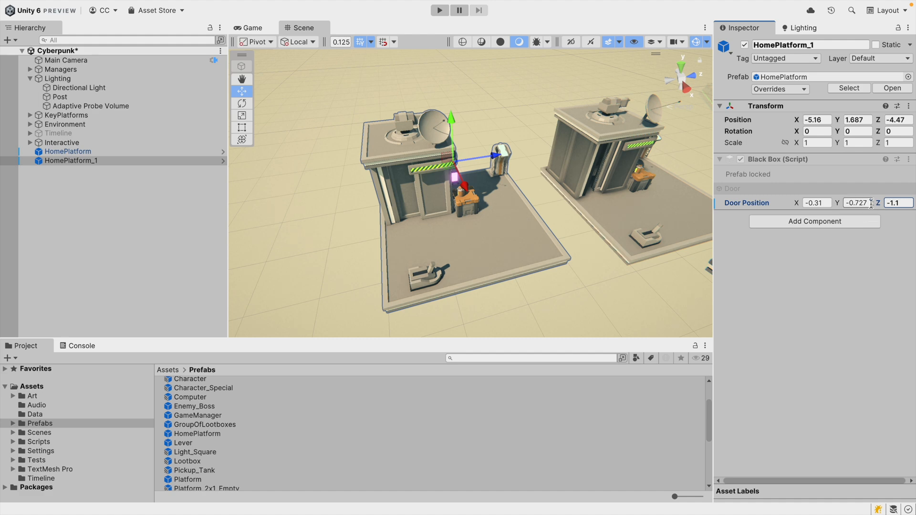
pyautogui.moveTo(572, 235); pyautogui.dragTo(505, 211, button='right')
pyautogui.press('d')
pyautogui.press('w')
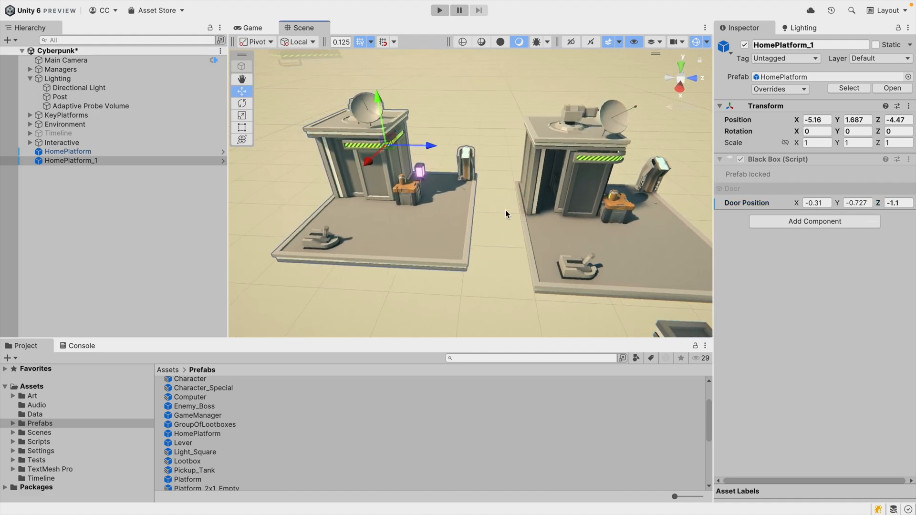
# Revert the Door Position override on the HomePlatform_1 copy.
pyautogui.click(560, 220)
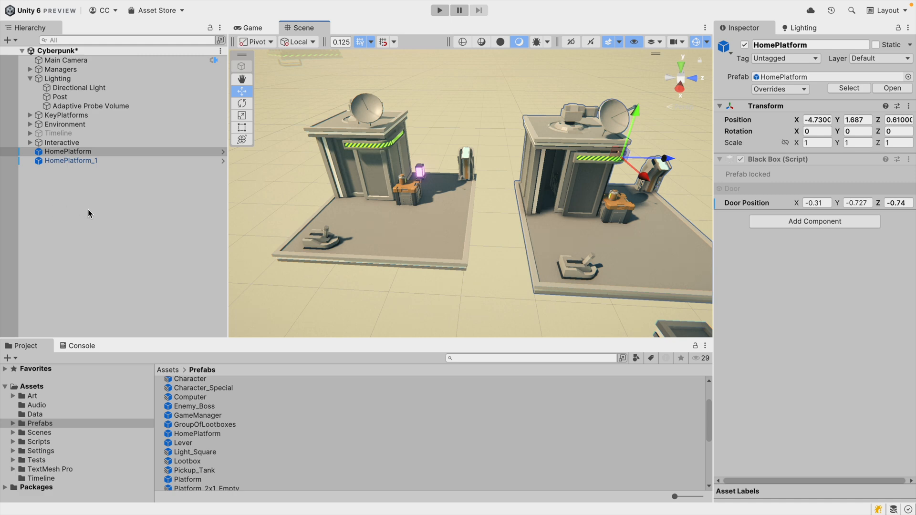
pyautogui.click(453, 225)
pyautogui.click(552, 230)
pyautogui.click(389, 226)
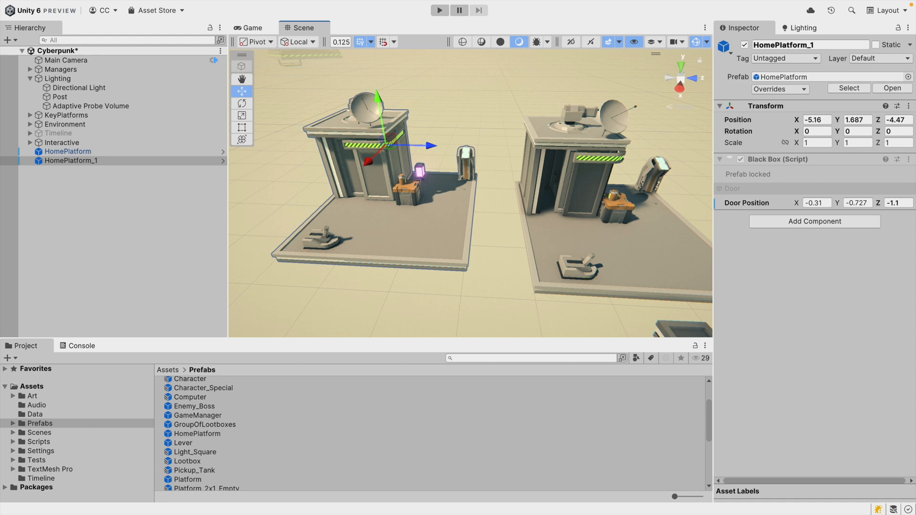
pyautogui.rightClick(750, 205)
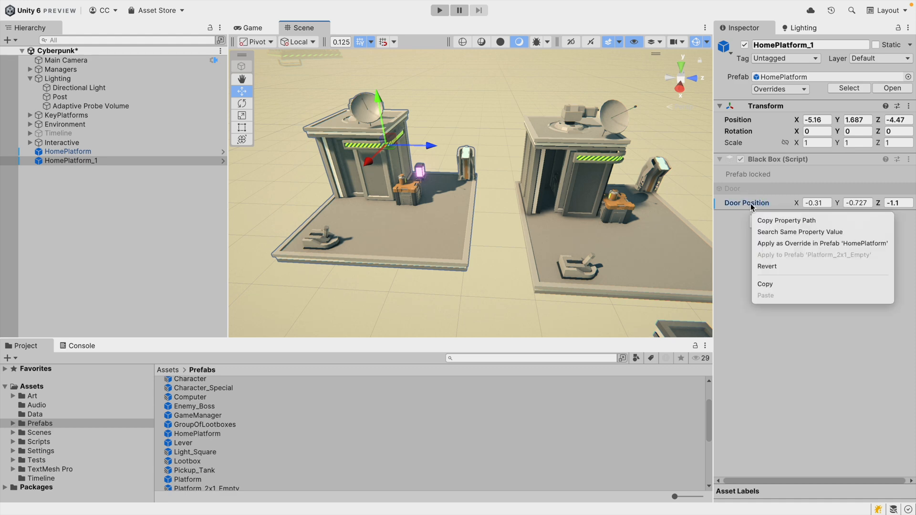
pyautogui.click(784, 267)
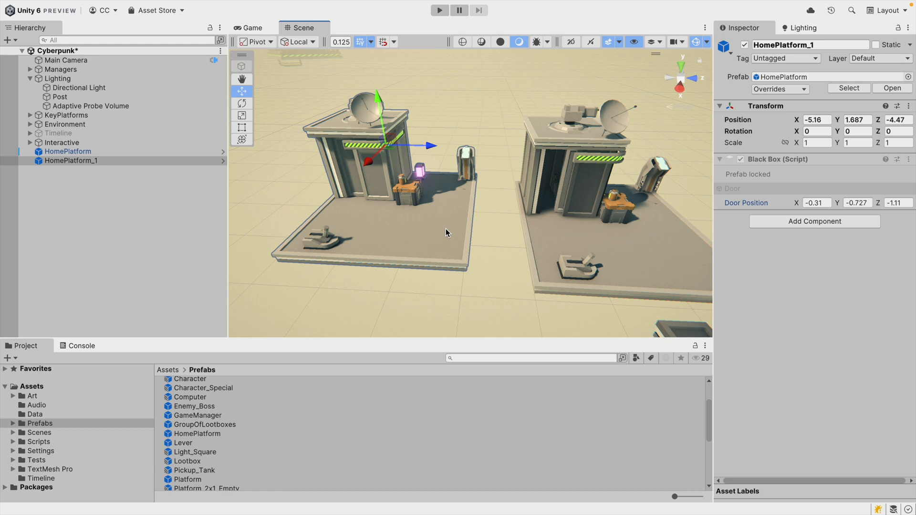
# Revert the Door Position override on the original HomePlatform instance.
pyautogui.click(587, 187)
pyautogui.rightClick(746, 203)
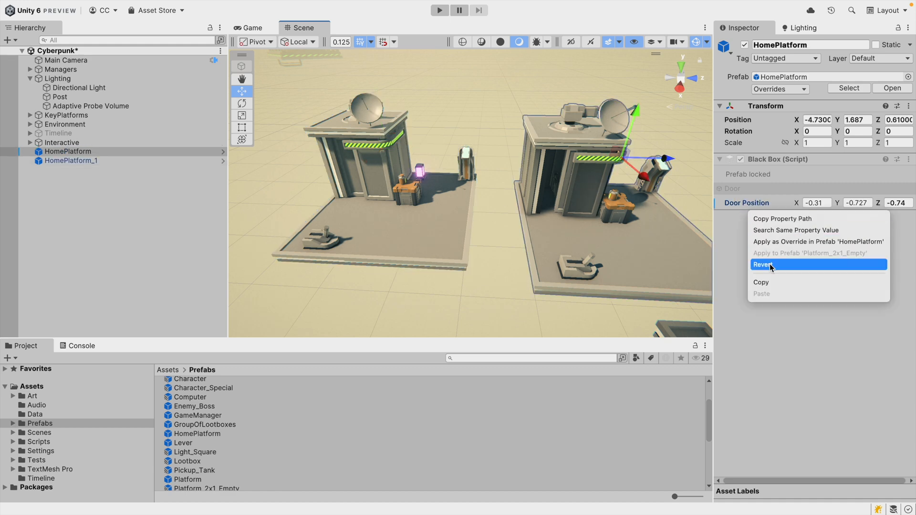
pyautogui.click(584, 291)
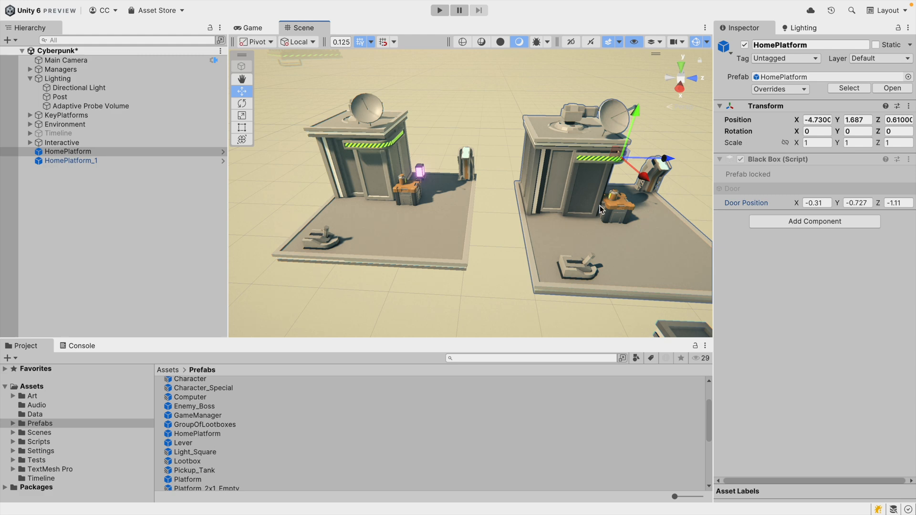
# Set HomePlatform's Door Position Z to about -0.54 and apply it as an override to the HomePlatform prefab.
pyautogui.moveTo(877, 204); pyautogui.dragTo(895, 203)
pyautogui.rightClick(738, 204)
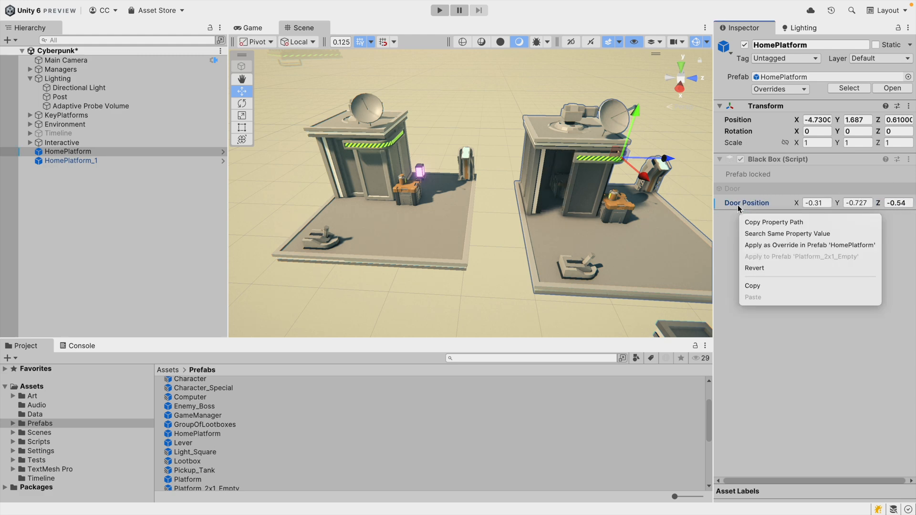
pyautogui.click(764, 245)
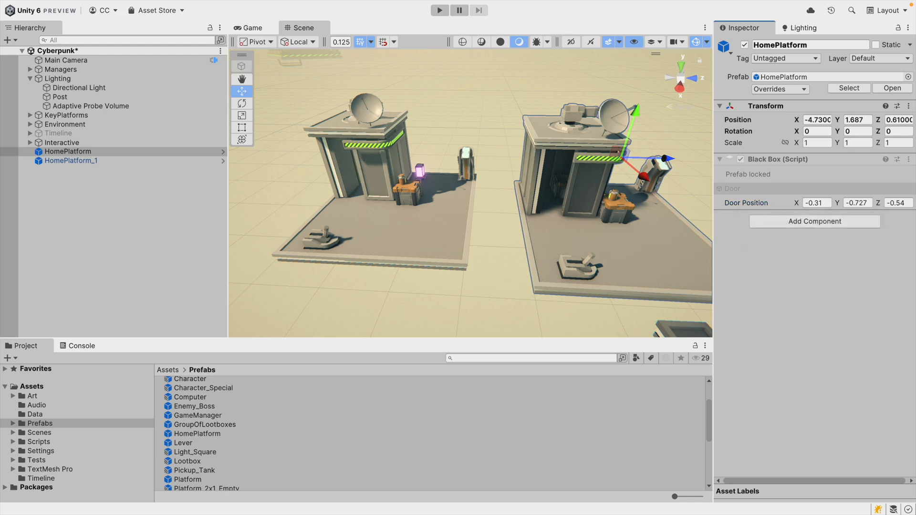
# Change HomePlatform's Door Position Z value to about -0.97.
pyautogui.moveTo(533, 196)
pyautogui.mouseDown(button='right')
pyautogui.moveTo(541, 187)
pyautogui.moveTo(531, 196)
pyautogui.mouseUp(button='right')
pyautogui.press('w')
pyautogui.moveTo(877, 203); pyautogui.dragTo(867, 207)
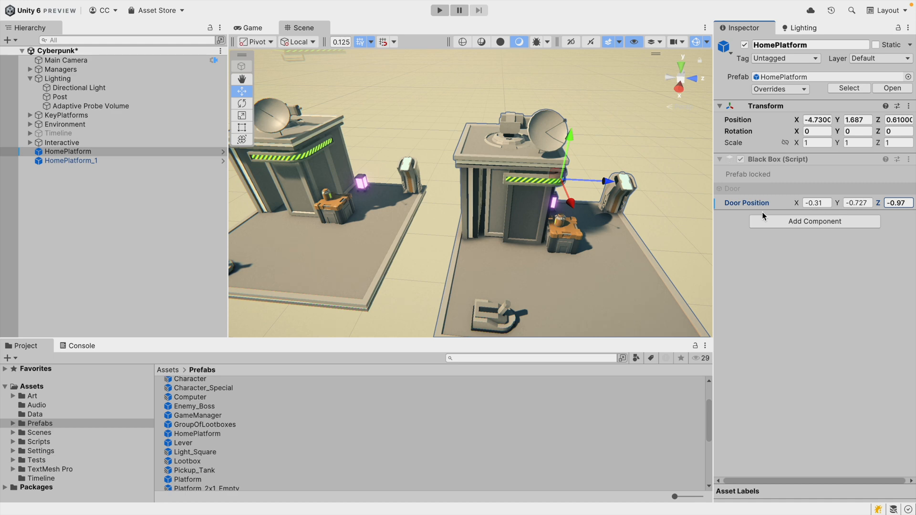
# Review HomePlatform's overrides, comparing the Door Transform with the prefab source.
pyautogui.click(778, 90)
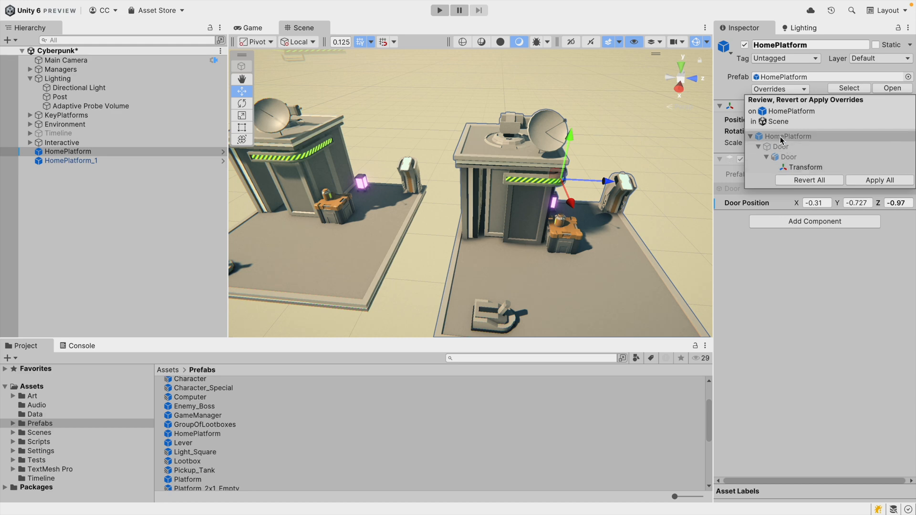
pyautogui.click(758, 257)
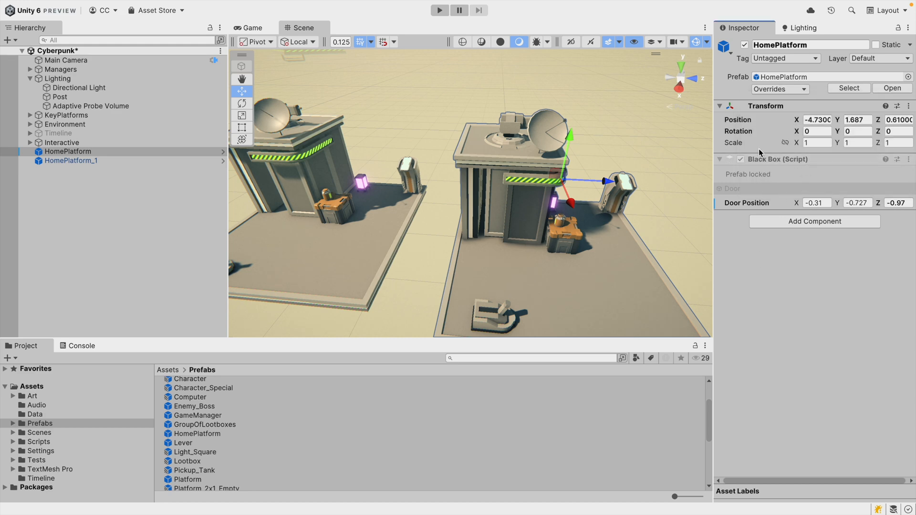
pyautogui.click(762, 89)
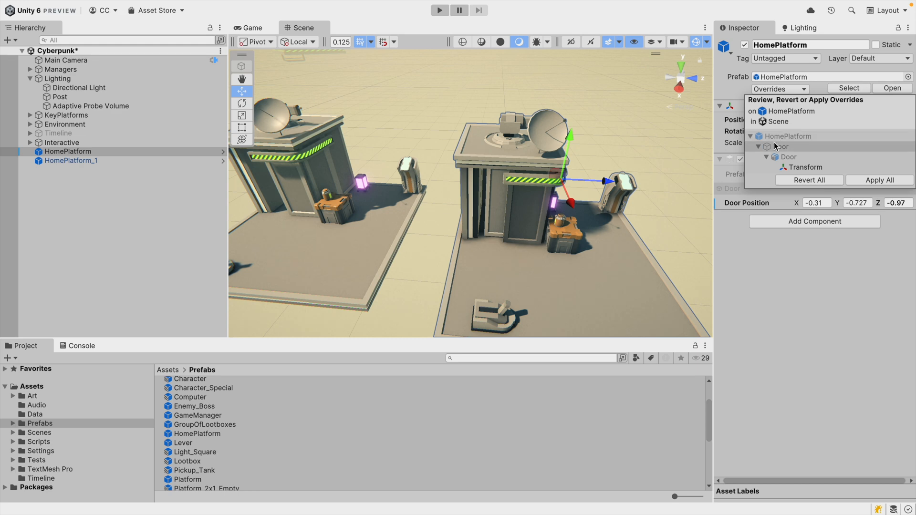
pyautogui.click(793, 167)
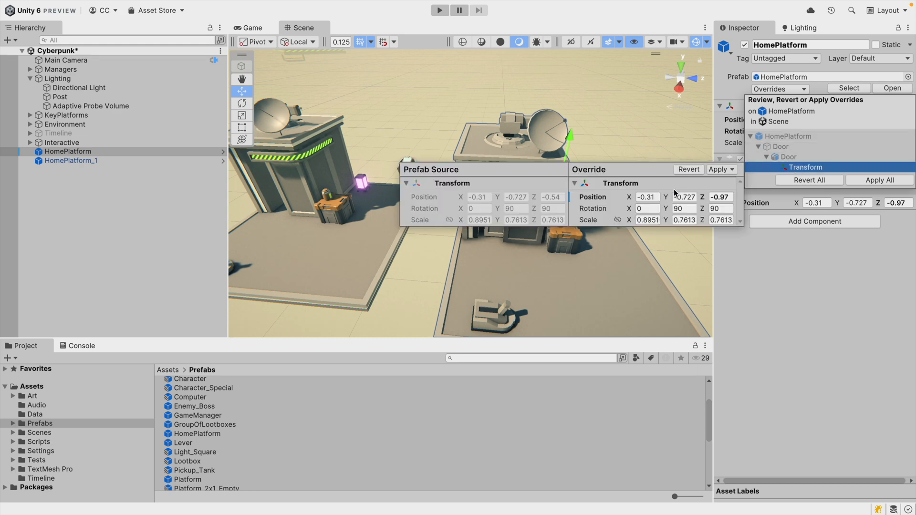
pyautogui.click(796, 263)
# Delete the HomePlatform_1 duplicate from the scene and reselect HomePlatform.
pyautogui.keyDown('alt'); pyautogui.moveTo(532, 201); pyautogui.dragTo(499, 214); pyautogui.keyUp('alt')
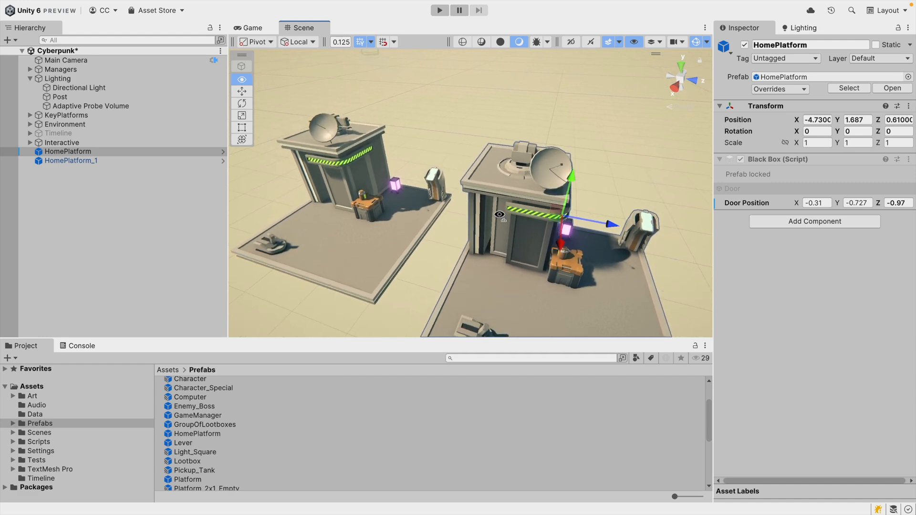
pyautogui.scroll(5, 499, 215)
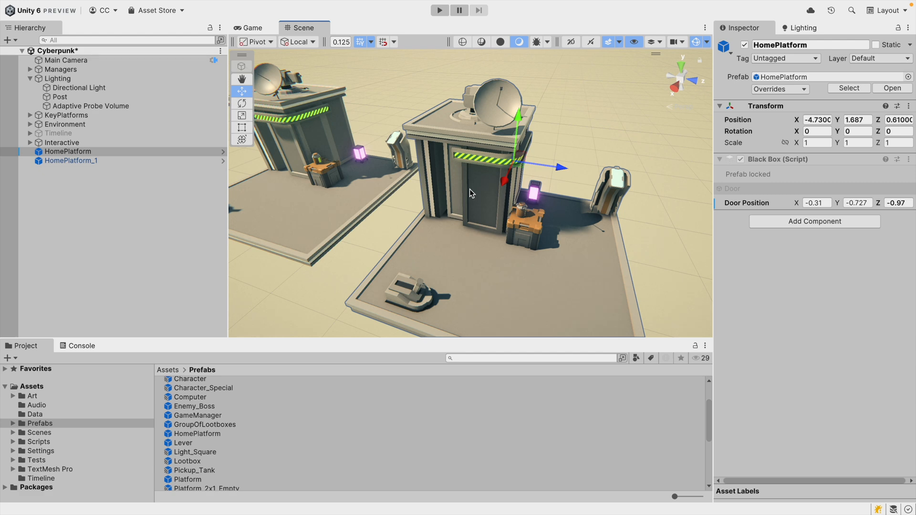
pyautogui.press('a')
pyautogui.moveTo(588, 210); pyautogui.dragTo(586, 213, button='right')
pyautogui.press('s')
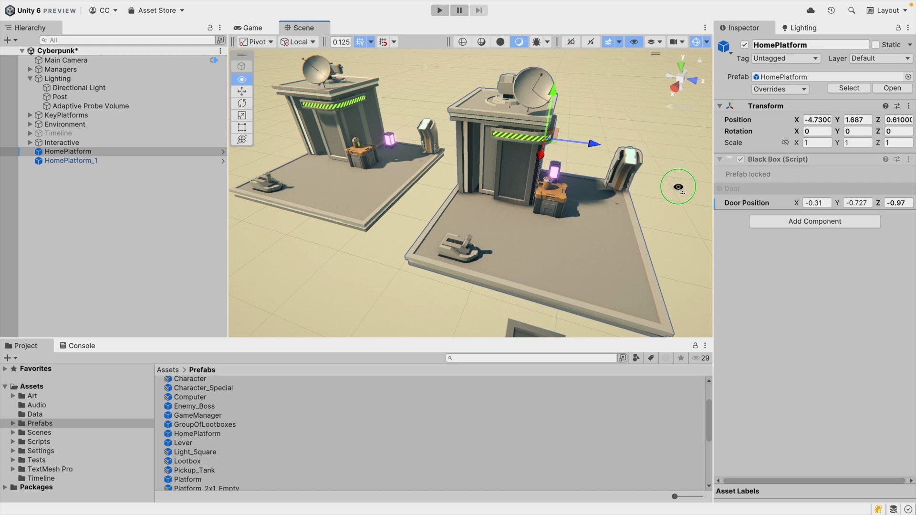
pyautogui.click(371, 165)
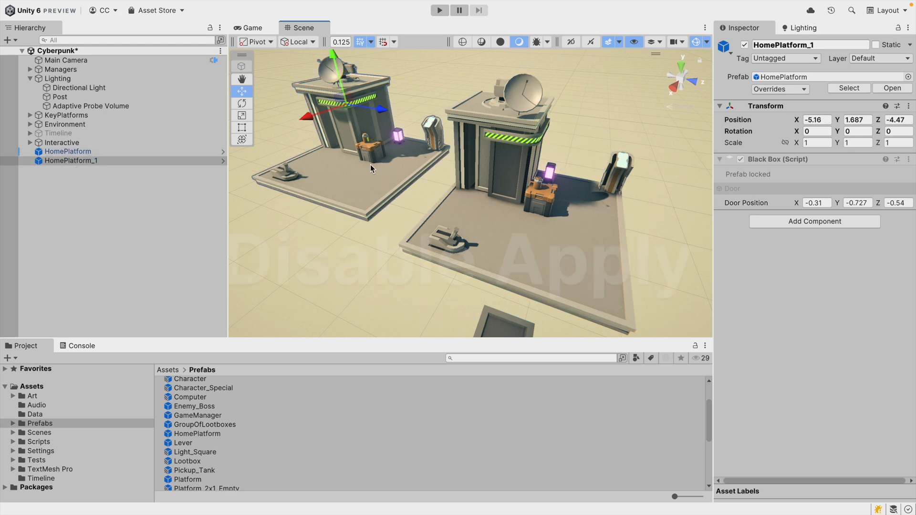
pyautogui.press('Delete')
pyautogui.click(509, 176)
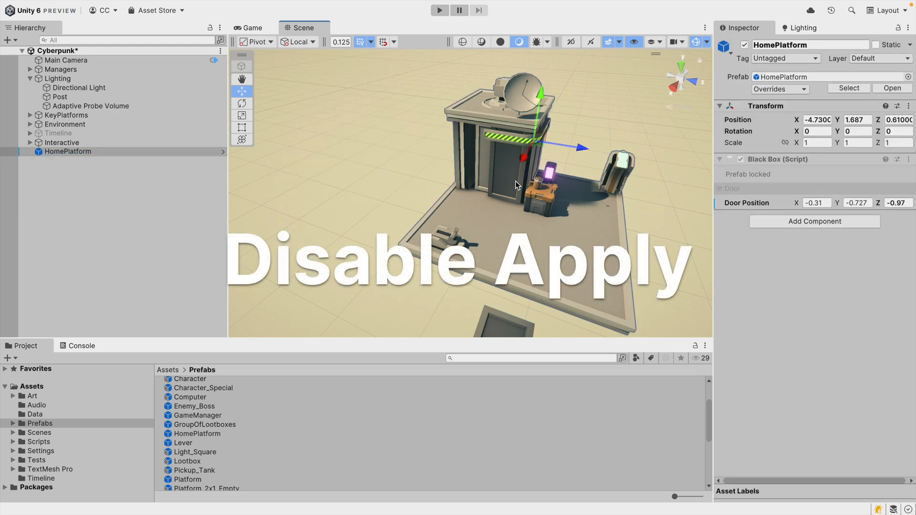
# Apply HomePlatform's Door Position as an override to the HomePlatform prefab.
pyautogui.keyDown('alt'); pyautogui.moveTo(573, 215); pyautogui.dragTo(500, 194); pyautogui.keyUp('alt')
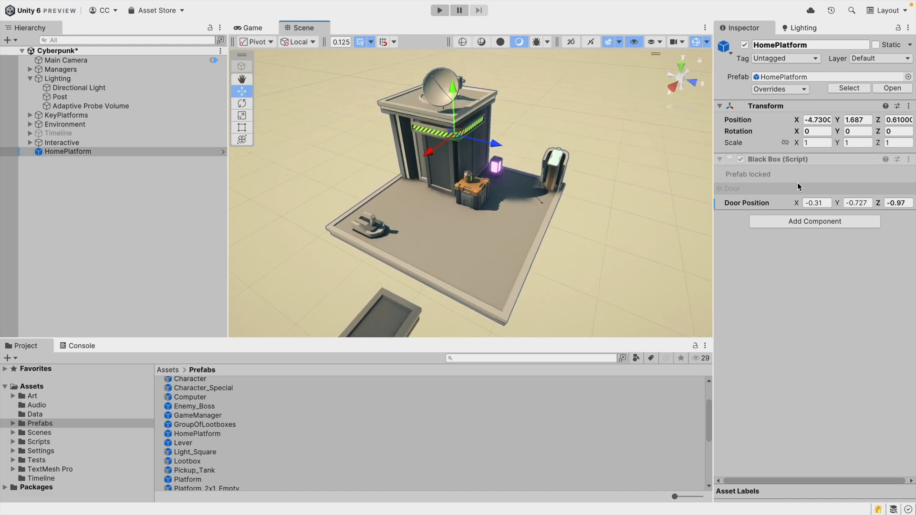
pyautogui.rightClick(759, 204)
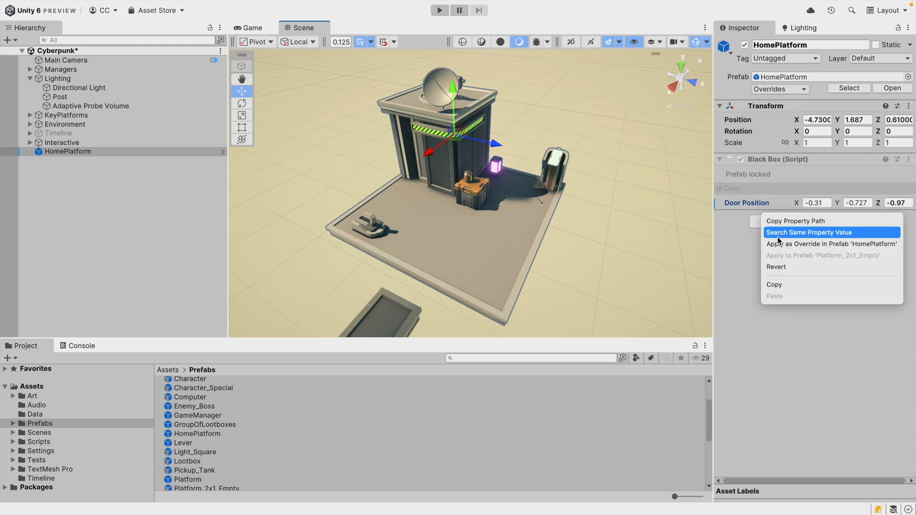
pyautogui.click(808, 243)
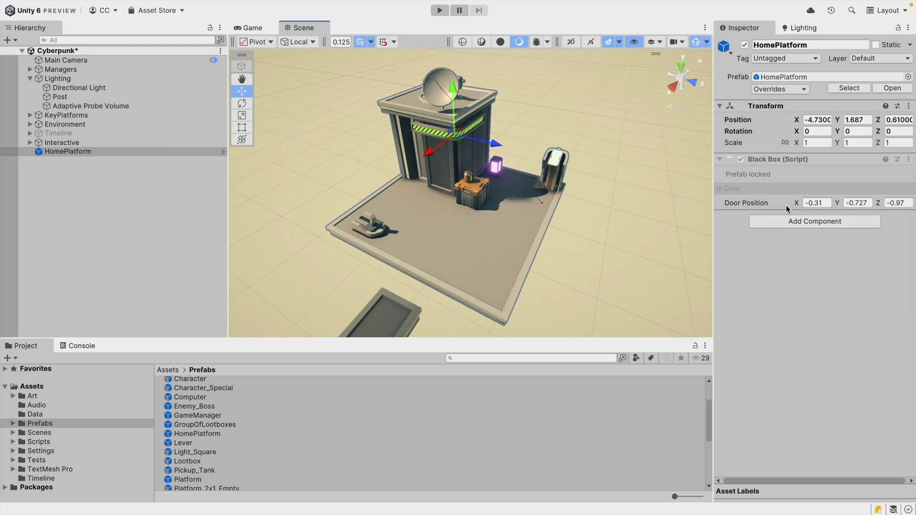
# Change HomePlatform's Door Position Z value to about -0.76.
pyautogui.moveTo(879, 205); pyautogui.dragTo(886, 206)
pyautogui.keyDown('alt'); pyautogui.moveTo(660, 210); pyautogui.dragTo(625, 192); pyautogui.keyUp('alt')
pyautogui.moveTo(874, 204); pyautogui.dragTo(878, 202)
pyautogui.rightClick(877, 202)
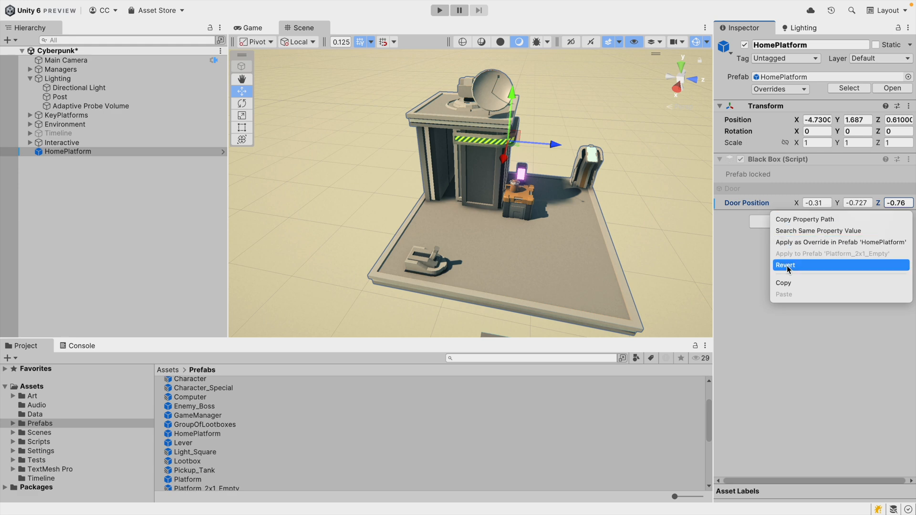
pyautogui.click(751, 261)
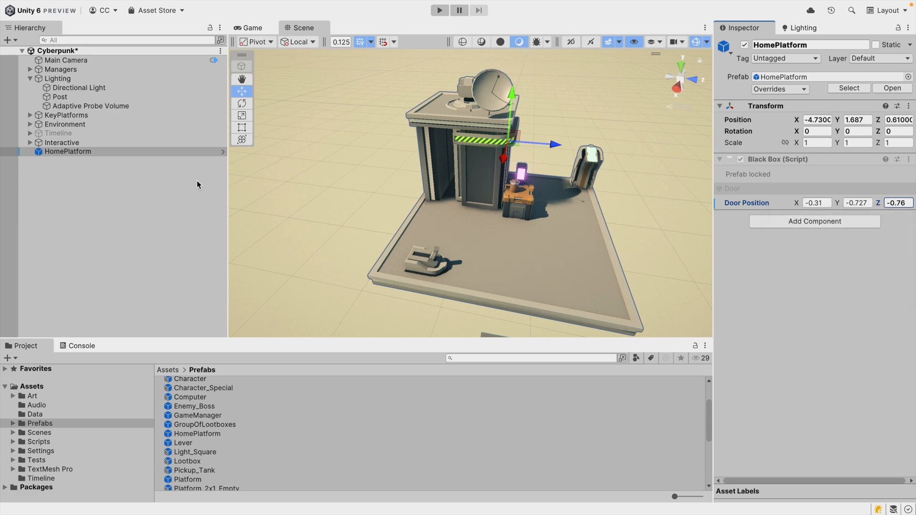
# Enable Disable Apply on the HomePlatform prefab's Black Box component and return to the scene.
pyautogui.click(222, 153)
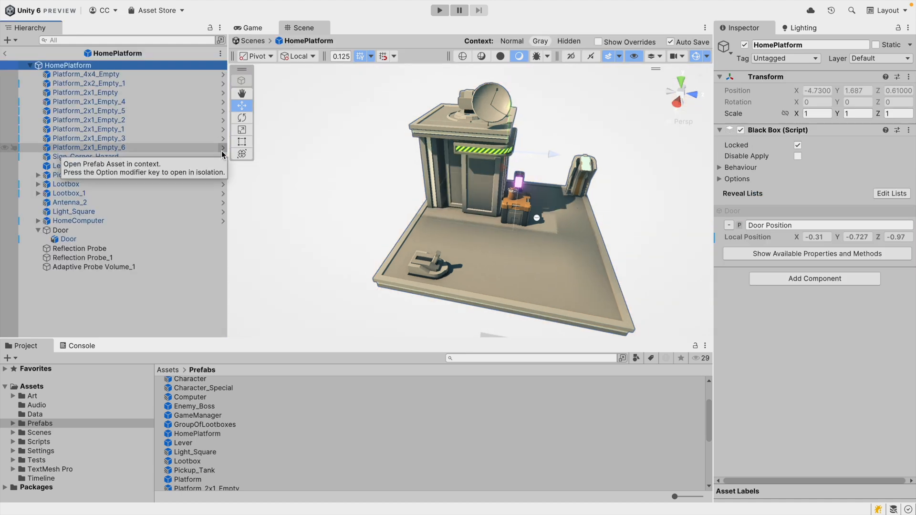
pyautogui.click(797, 156)
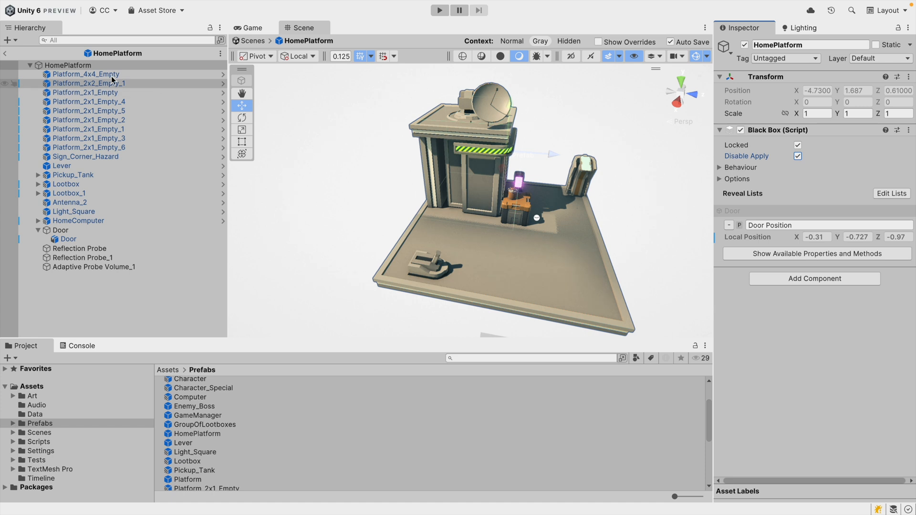
pyautogui.click(5, 53)
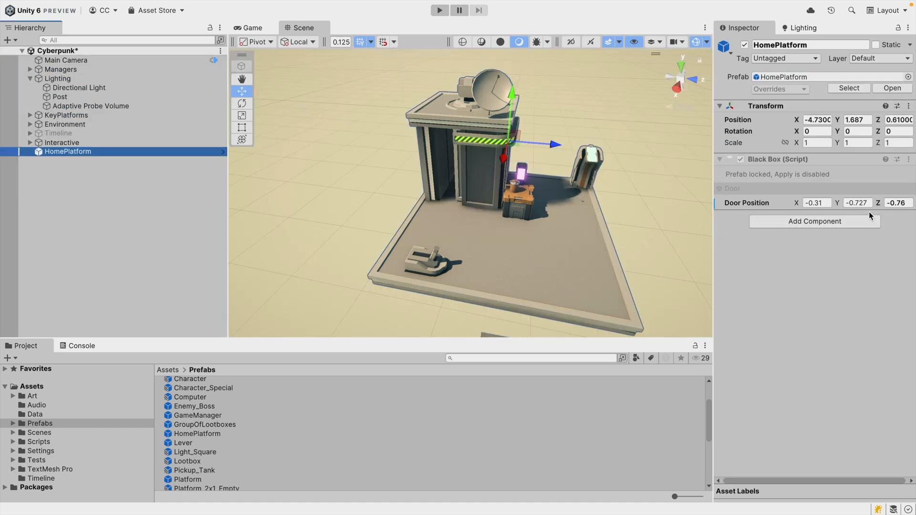
# Open the context options of HomePlatform's Door Position override to check what is offered.
pyautogui.rightClick(762, 208)
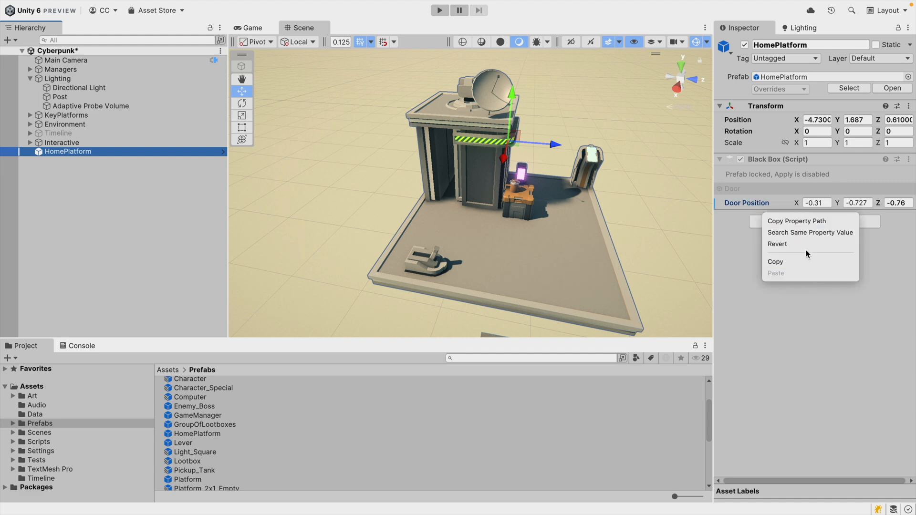
pyautogui.click(790, 312)
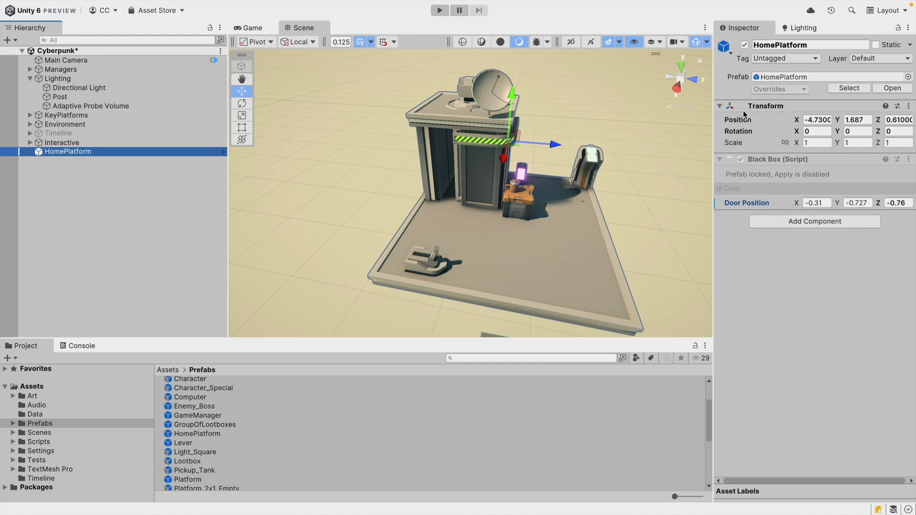
# Try dragging the door in the scene view and undo the move.
pyautogui.rightClick(749, 205)
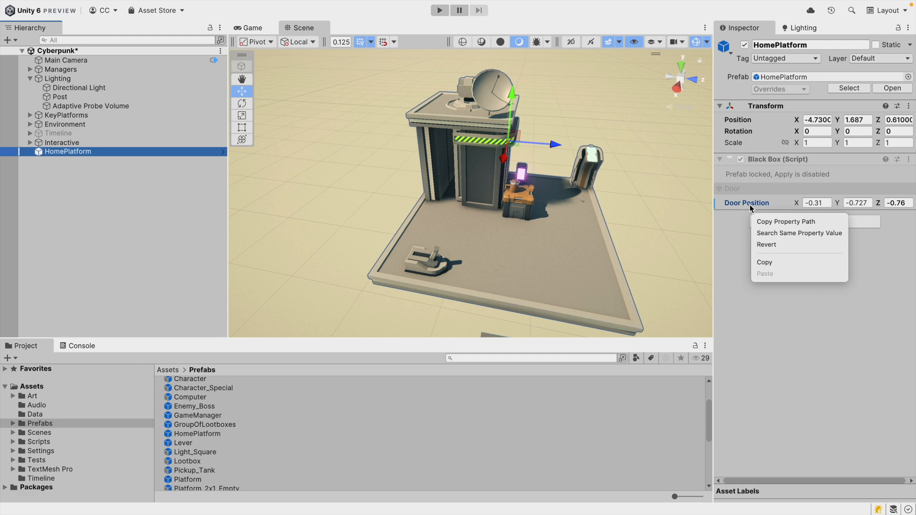
pyautogui.click(559, 225)
pyautogui.moveTo(515, 146)
pyautogui.mouseDown()
pyautogui.moveTo(500, 138)
pyautogui.moveTo(527, 146)
pyautogui.mouseUp()
pyautogui.press('super+z')
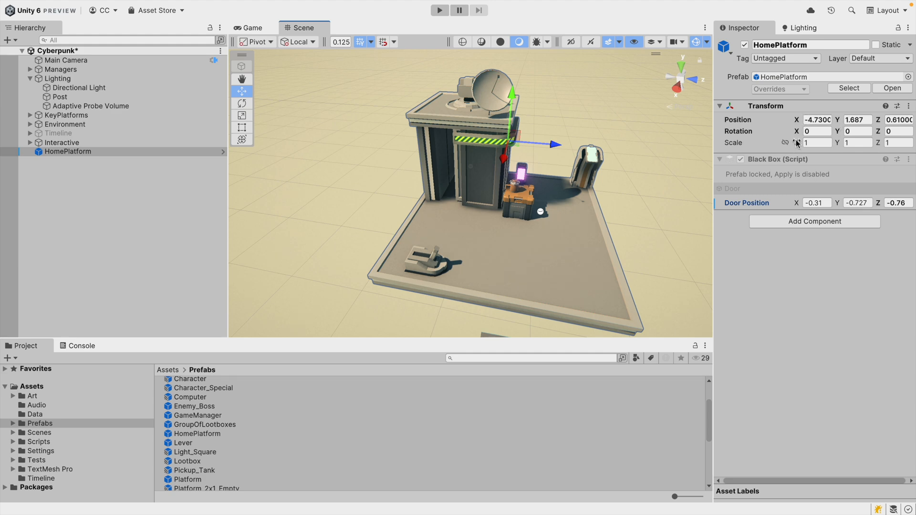
# Locate the HomePlatform prefab asset and briefly open HomePlatform in prefab mode before returning.
pyautogui.click(847, 88)
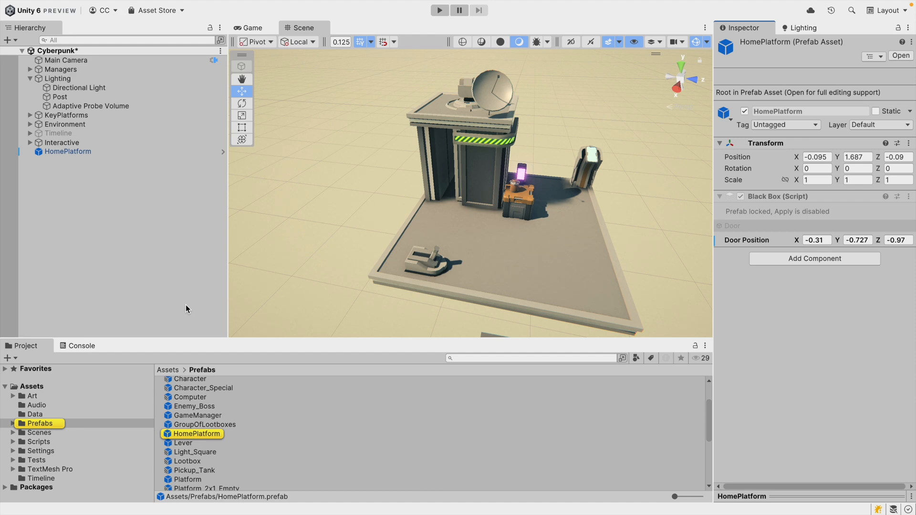
pyautogui.click(222, 152)
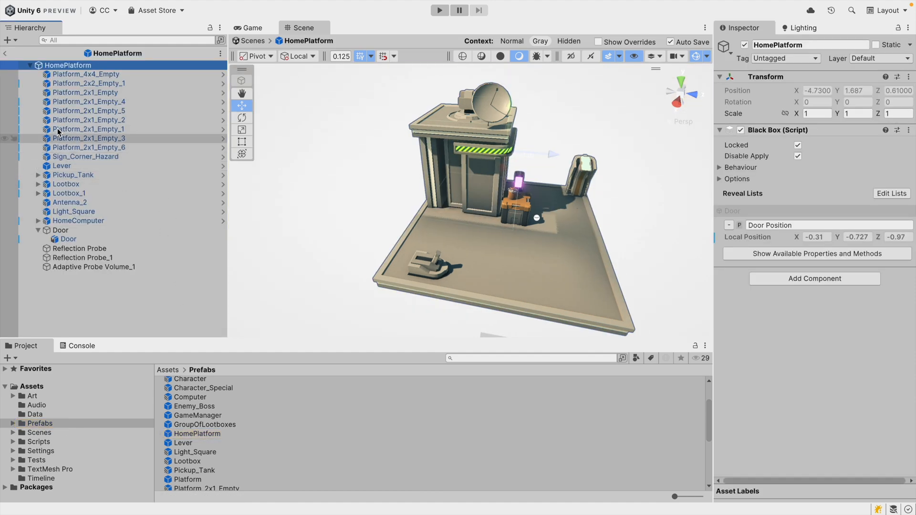
pyautogui.click(5, 53)
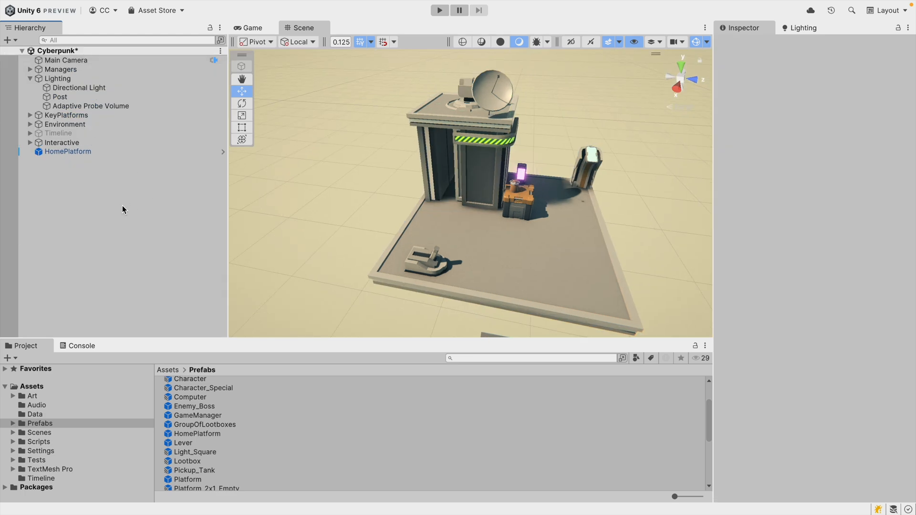
# Open HomePlatform in prefab mode, select the lever in the scene and frame it closely.
pyautogui.click(104, 151)
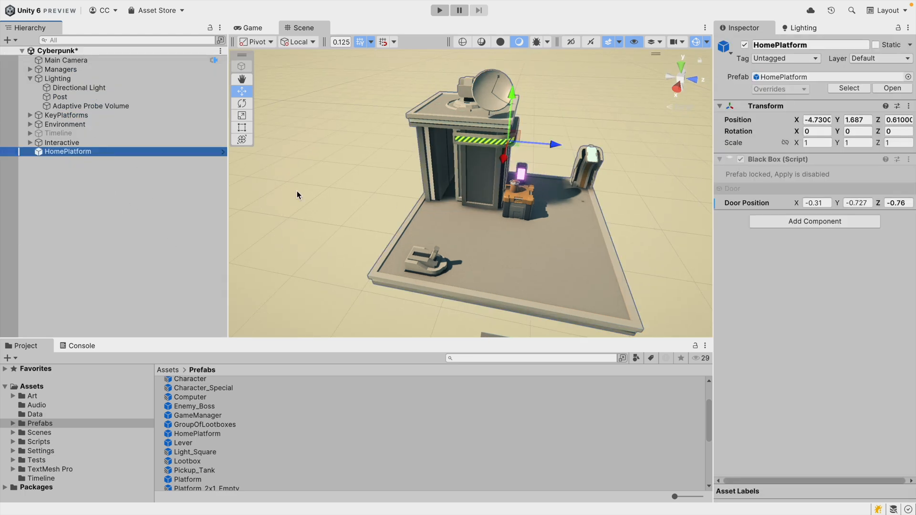
pyautogui.click(223, 151)
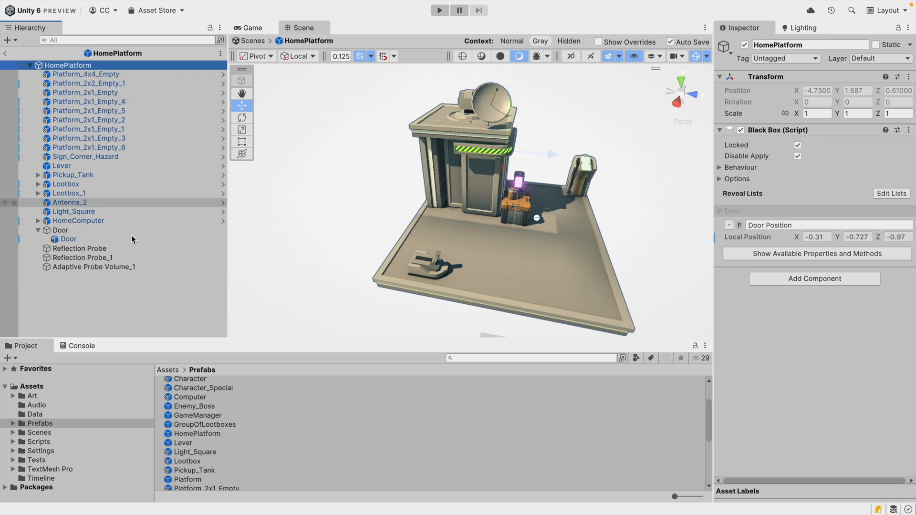
pyautogui.click(436, 259)
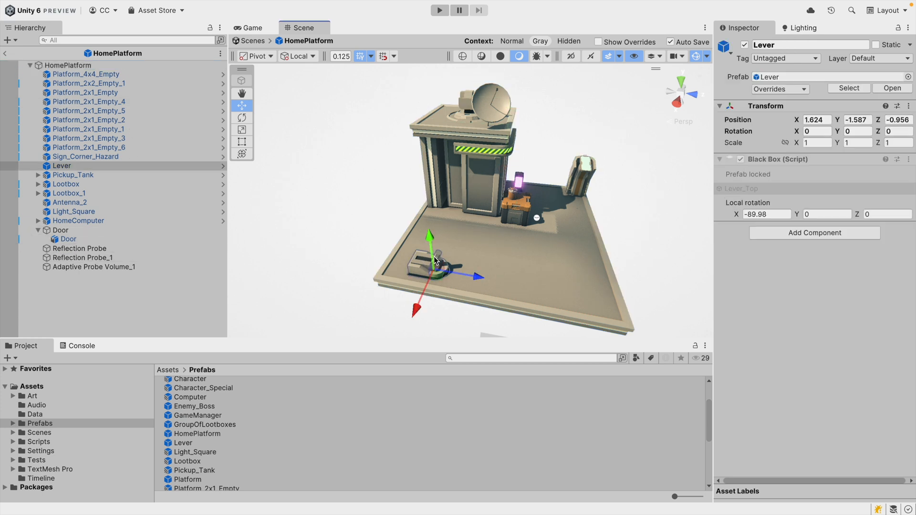
pyautogui.click(436, 259)
pyautogui.click(439, 260)
pyautogui.keyDown('alt'); pyautogui.moveTo(448, 279); pyautogui.dragTo(471, 261); pyautogui.keyUp('alt')
pyautogui.press('w')
pyautogui.moveTo(472, 260); pyautogui.dragTo(451, 248, button='right')
pyautogui.press('a')
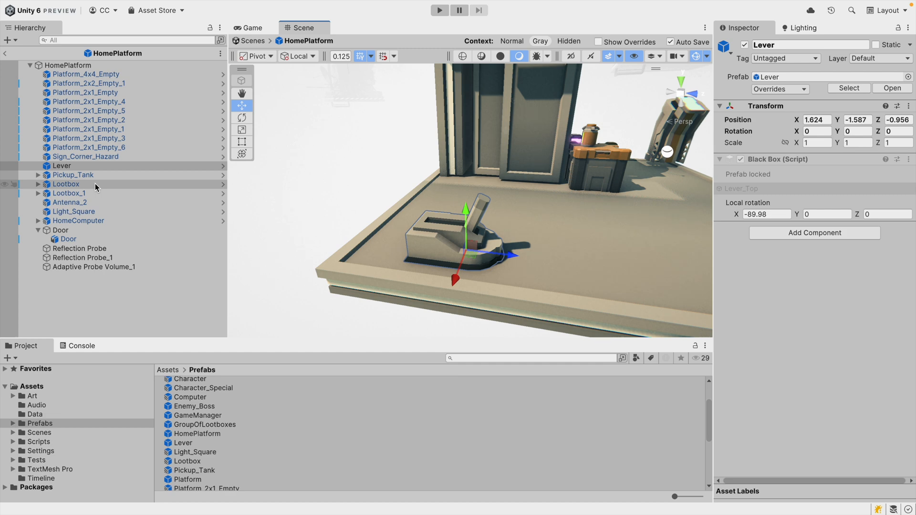
# Try scrubbing the Lever's revealed Local rotation X value, undoing each attempt.
pyautogui.click(47, 167)
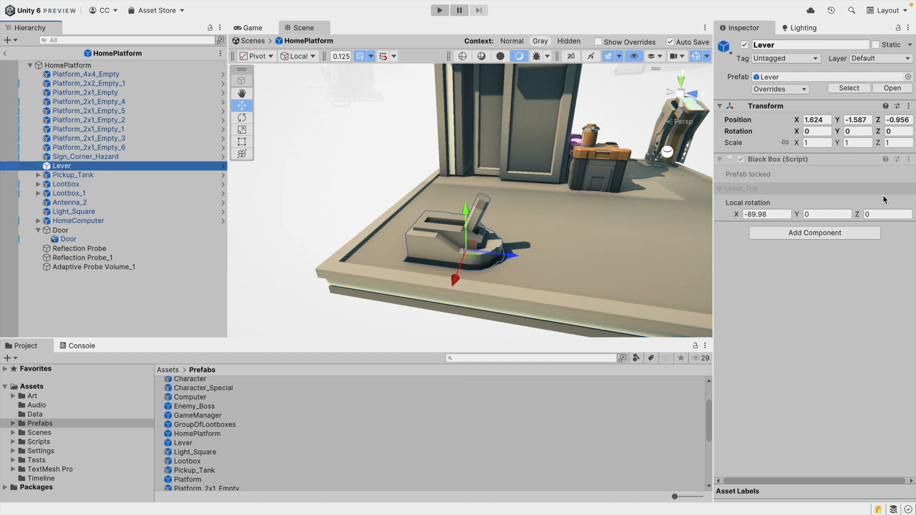
pyautogui.moveTo(858, 214); pyautogui.dragTo(914, 210)
pyautogui.press('super+z')
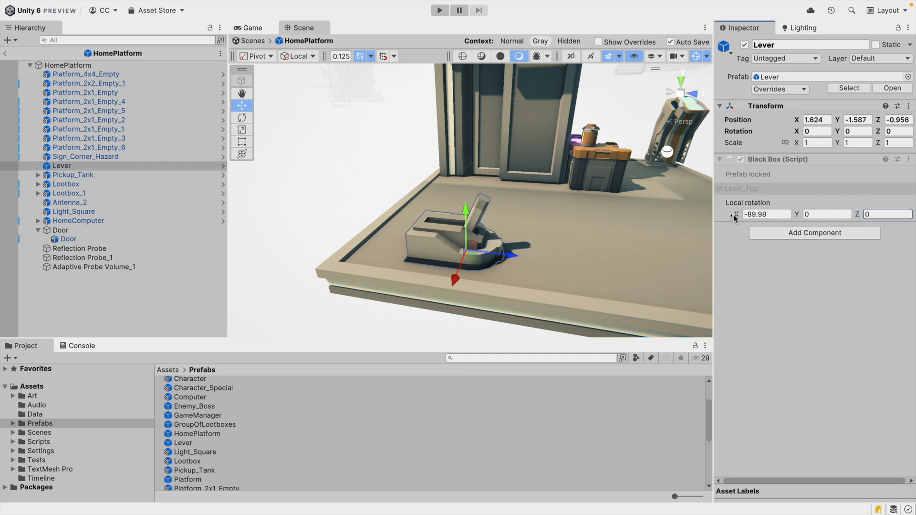
pyautogui.moveTo(735, 215); pyautogui.dragTo(883, 219)
pyautogui.press('super+z')
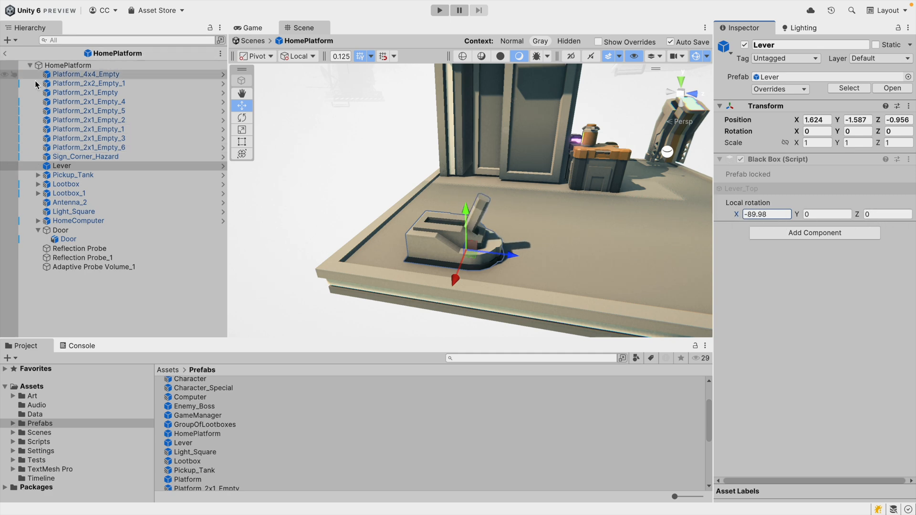
# Peek into the Lever prefab, then reveal the Lever's Local rotation as part of HomePlatform's Default list.
pyautogui.click(221, 166)
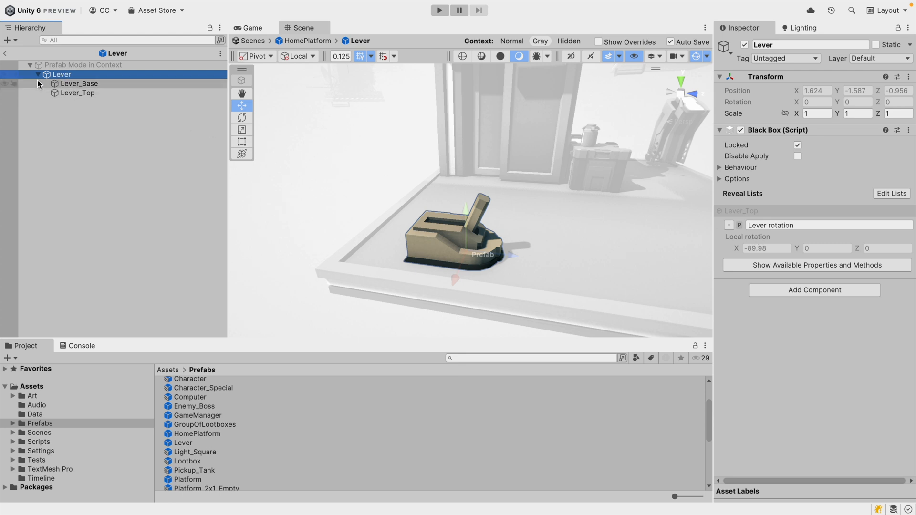
pyautogui.click(5, 53)
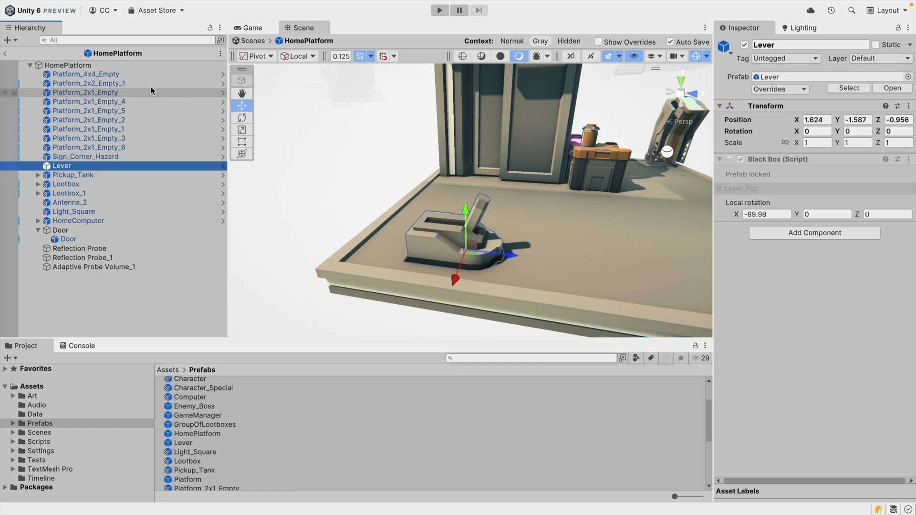
pyautogui.rightClick(752, 214)
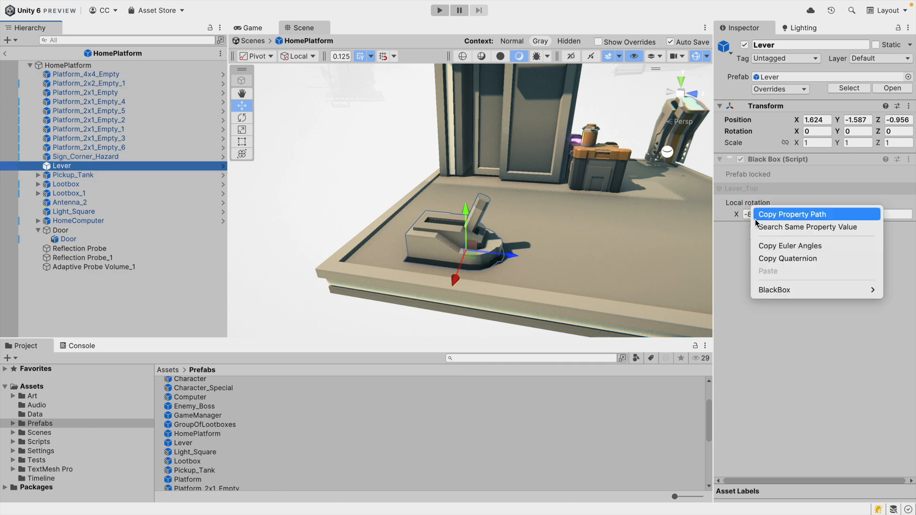
pyautogui.moveTo(769, 291)
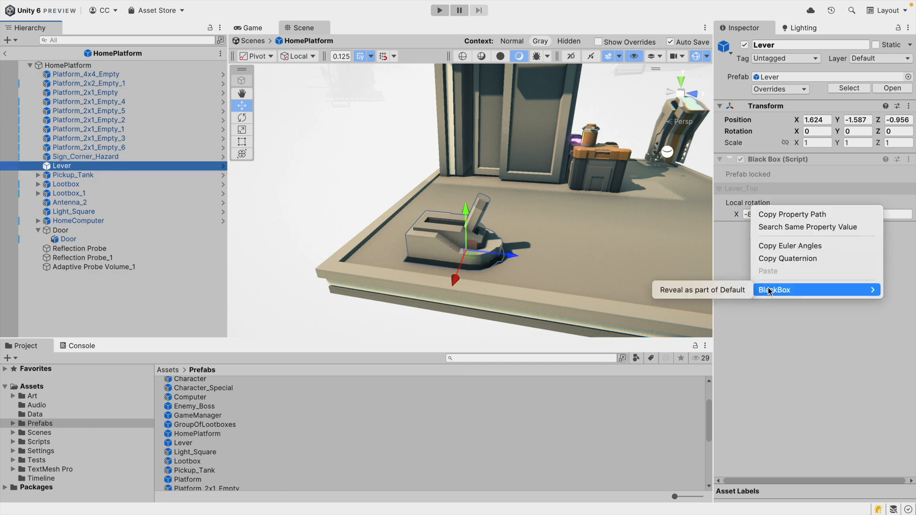
pyautogui.click(729, 291)
# Select the HomePlatform root and inspect the newly revealed Local Rotation entry in its reveal list.
pyautogui.click(135, 67)
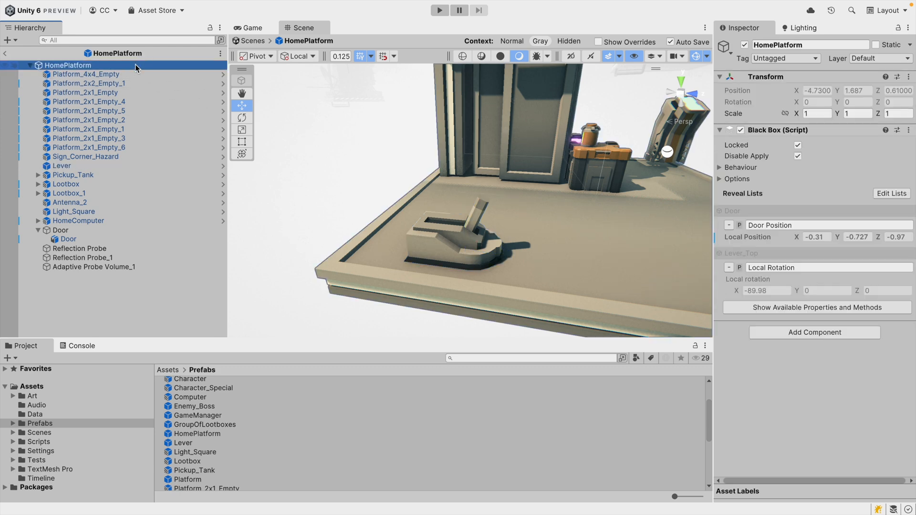
pyautogui.click(766, 268)
pyautogui.click(780, 387)
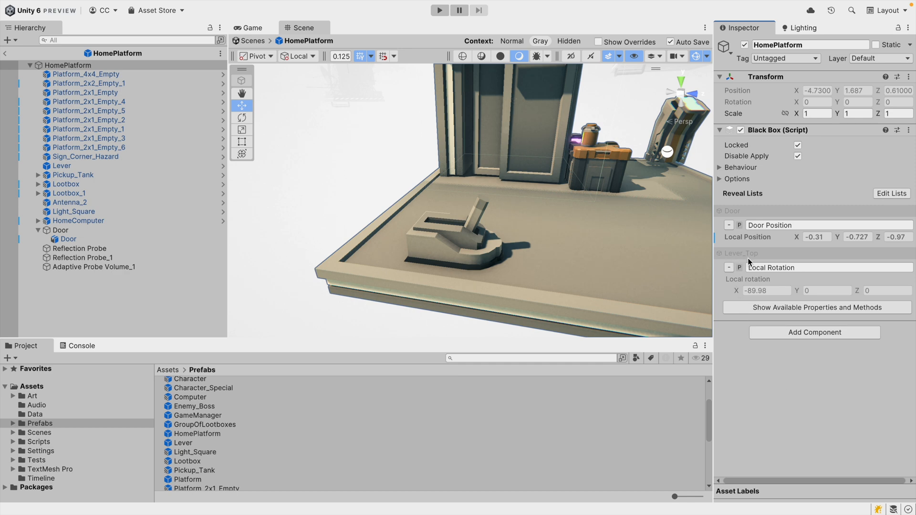
# Return to the scene and scrub the HomePlatform instance's lever Local rotation X to about -137.4.
pyautogui.click(5, 53)
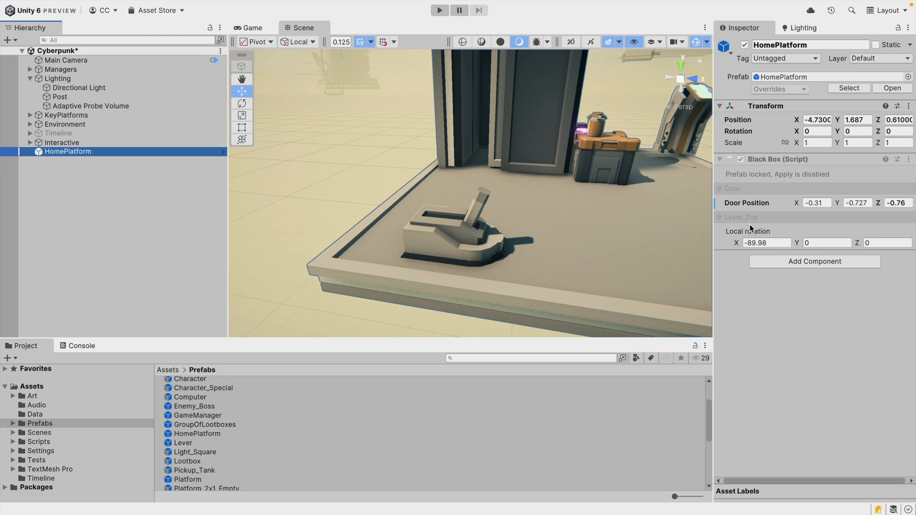
pyautogui.moveTo(738, 244); pyautogui.dragTo(506, 207)
pyautogui.click(581, 190)
pyautogui.scroll(5, 532, 196)
pyautogui.click(431, 204)
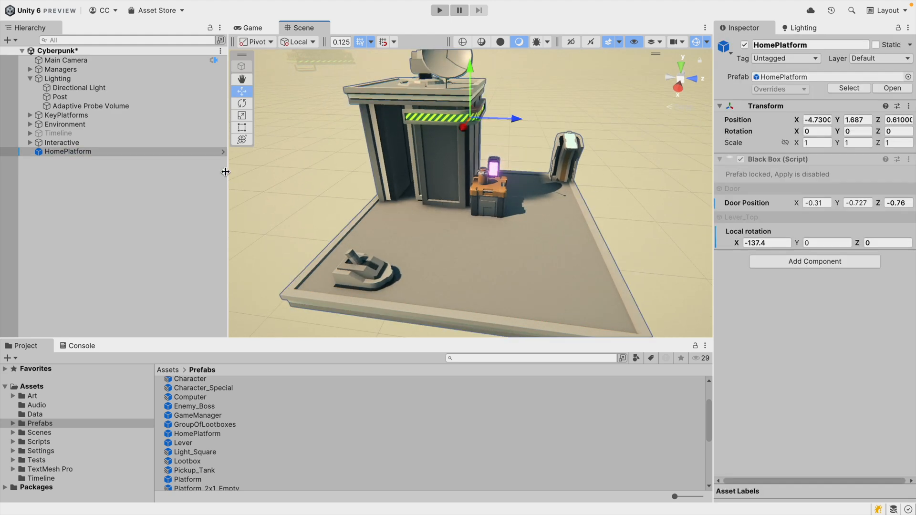
# Reopen HomePlatform in prefab mode, widen the inspector and check the BlackBox reveal option on a Reflection Probe property.
pyautogui.click(223, 151)
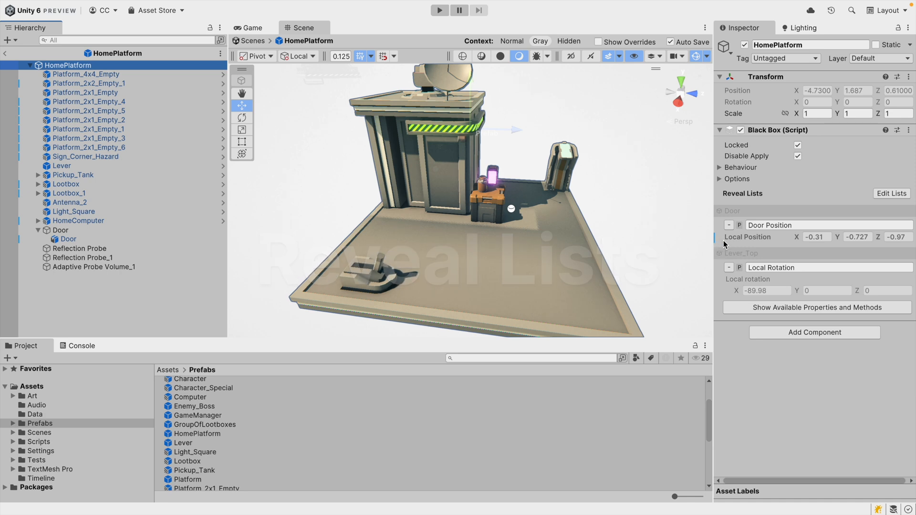
pyautogui.moveTo(714, 205); pyautogui.dragTo(700, 205)
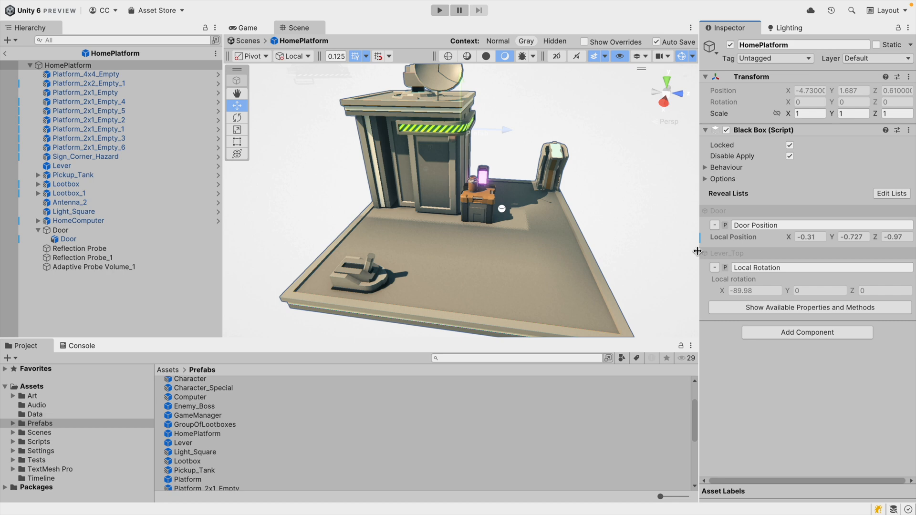
pyautogui.click(153, 249)
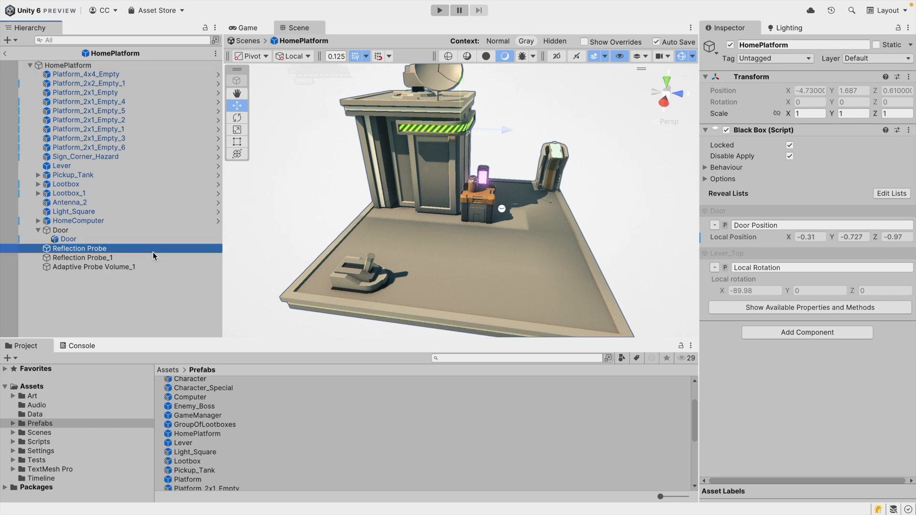
pyautogui.rightClick(746, 204)
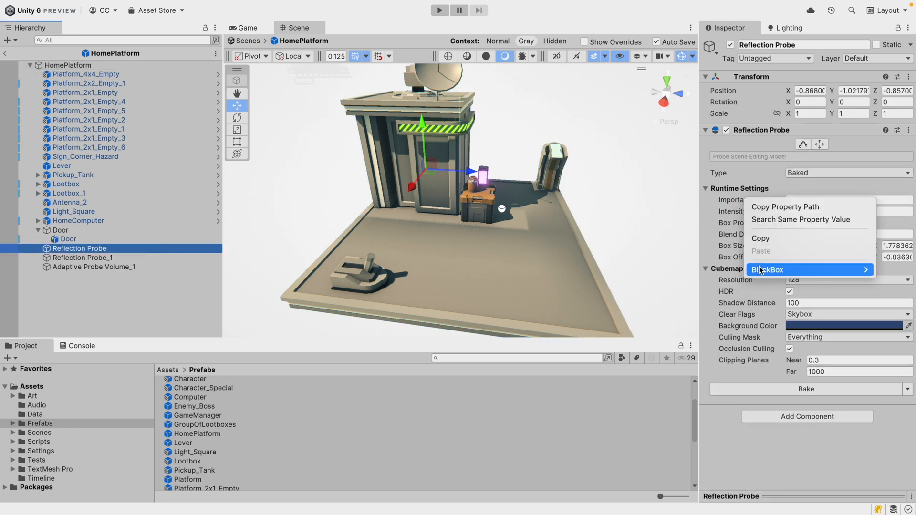
pyautogui.moveTo(758, 269)
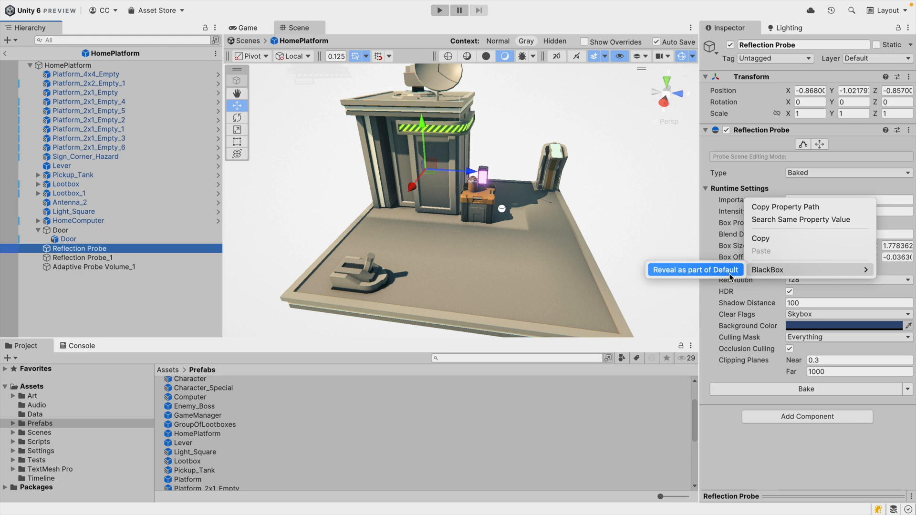
pyautogui.click(126, 67)
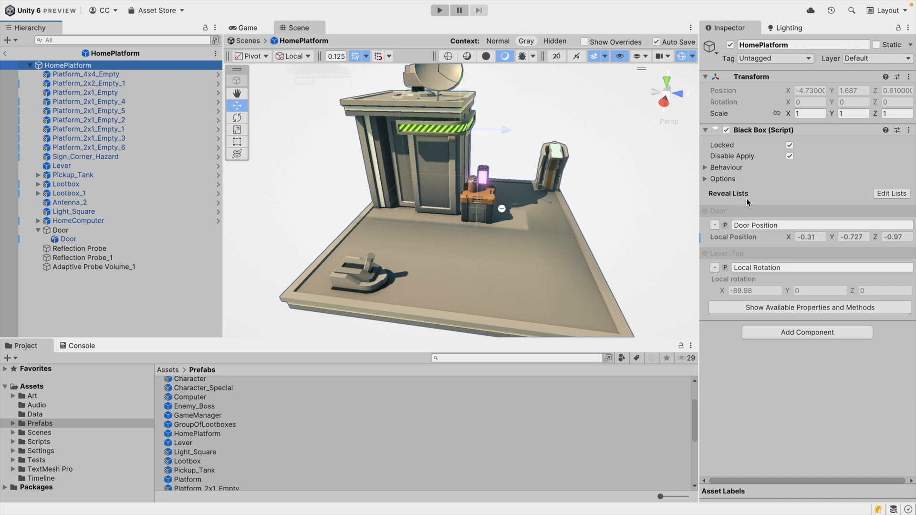
# Edit the reveal lists, add three new lists, and rename List 2 to Level design.
pyautogui.click(884, 195)
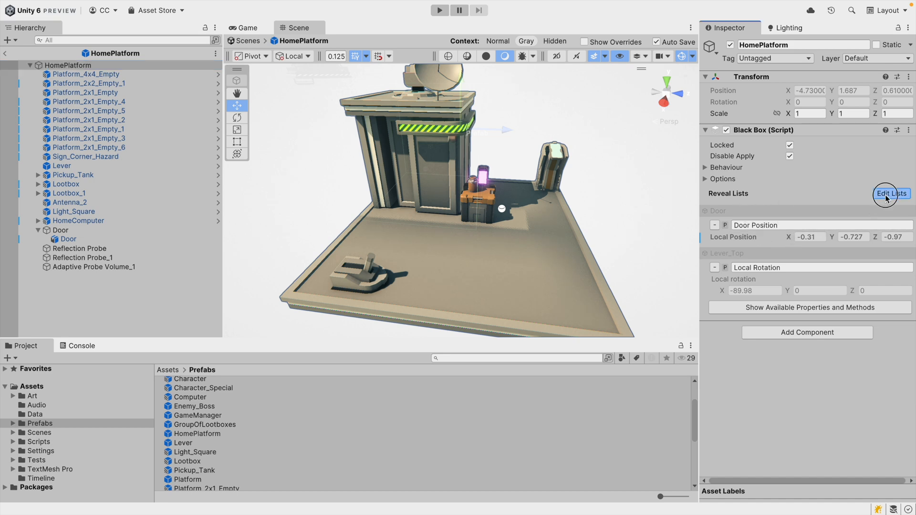
pyautogui.click(902, 208)
pyautogui.click(903, 208)
pyautogui.click(903, 208)
pyautogui.click(903, 208)
pyautogui.click(768, 207)
pyautogui.click(797, 241)
pyautogui.write('Le')
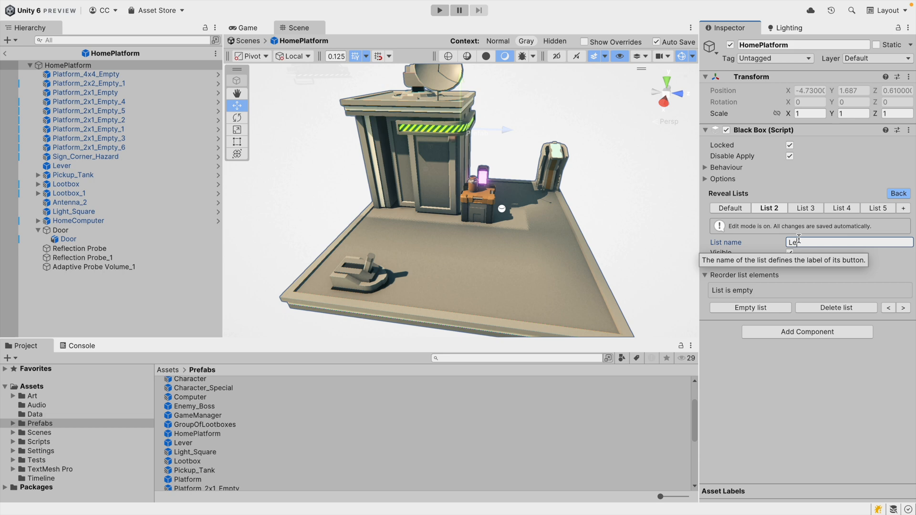
pyautogui.write('vel design')
pyautogui.press('Return')
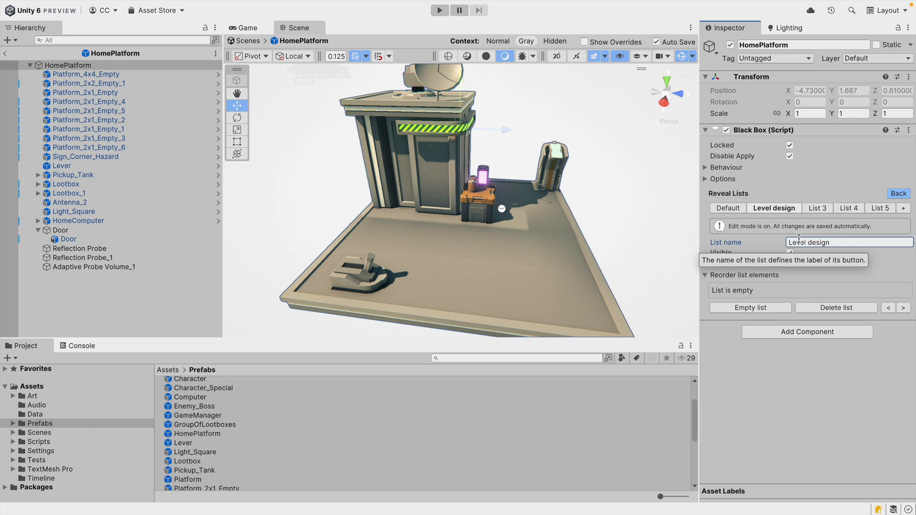
# Rename List 3 to Programmers.
pyautogui.click(817, 208)
pyautogui.click(817, 243)
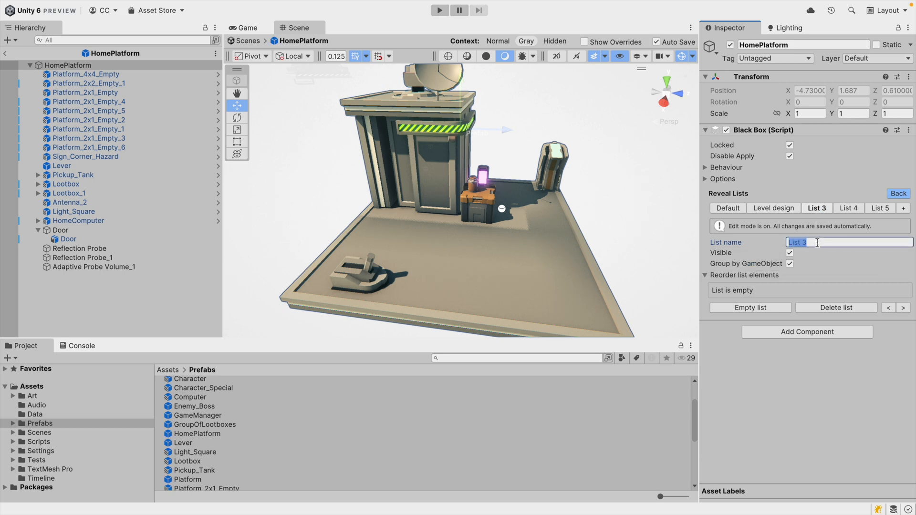
pyautogui.write('Programmers')
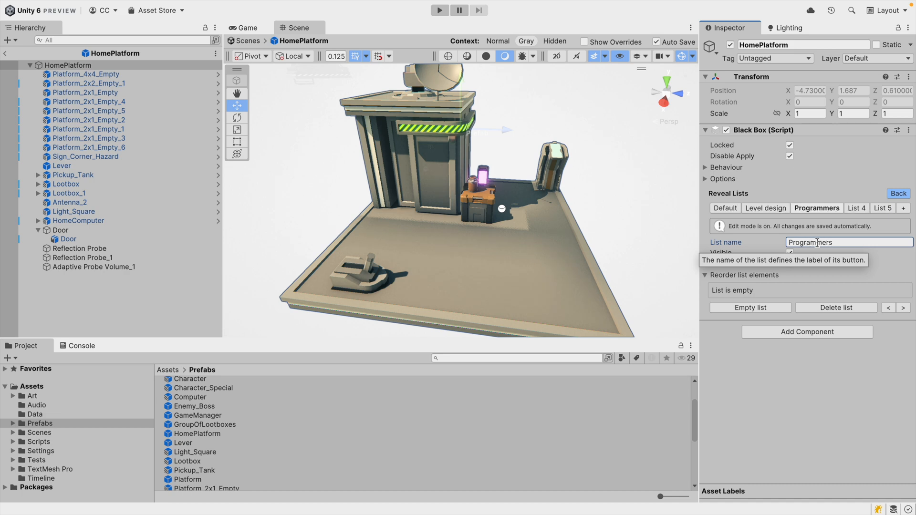
# Leave list editing and browse between the Default, Level design and Programmers reveal lists.
pyautogui.click(765, 209)
pyautogui.click(735, 210)
pyautogui.click(786, 210)
pyautogui.click(817, 208)
pyautogui.click(766, 209)
pyautogui.click(725, 209)
pyautogui.click(897, 194)
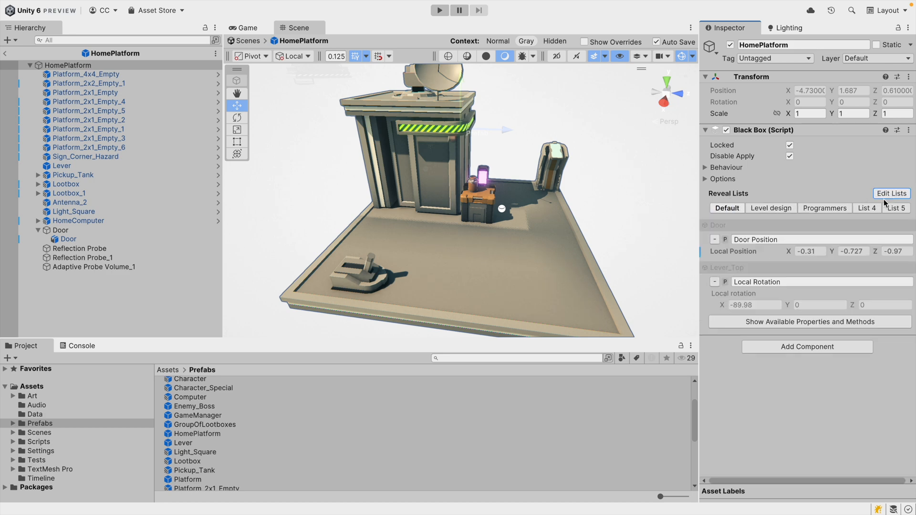
pyautogui.click(771, 214)
pyautogui.click(734, 208)
pyautogui.click(769, 209)
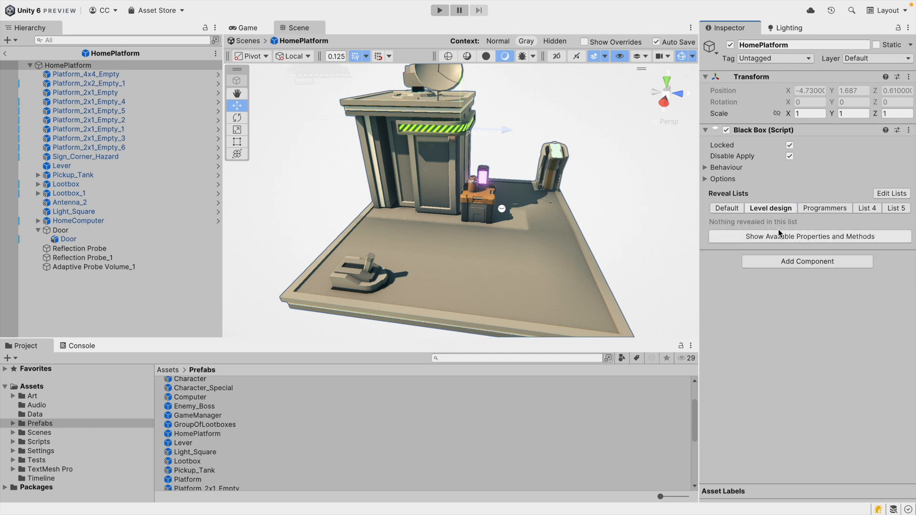
# Edit the reveal lists and rename List 4 to Debugging.
pyautogui.click(820, 207)
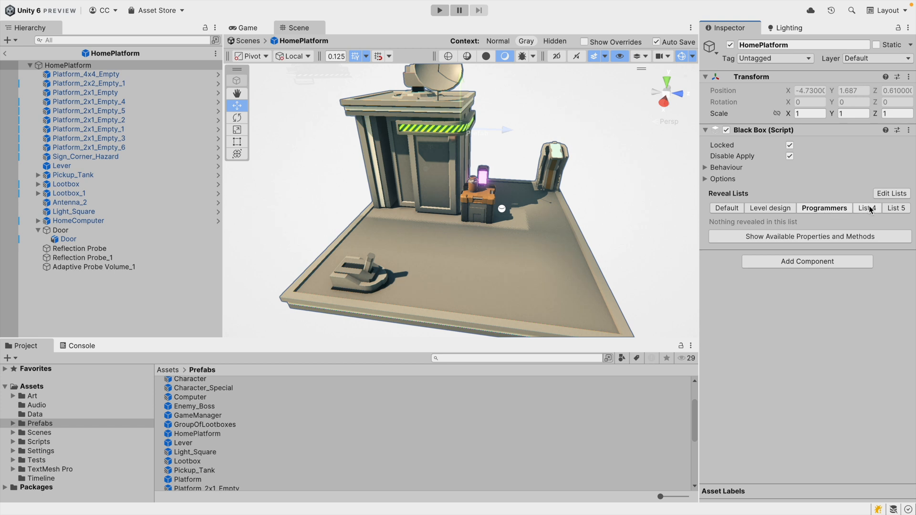
pyautogui.click(885, 194)
pyautogui.click(859, 209)
pyautogui.click(851, 240)
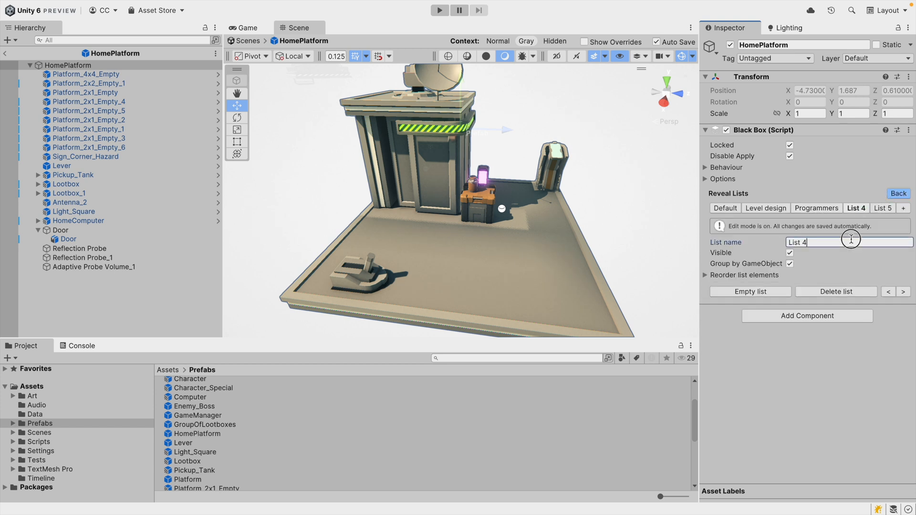
pyautogui.write('Debugging')
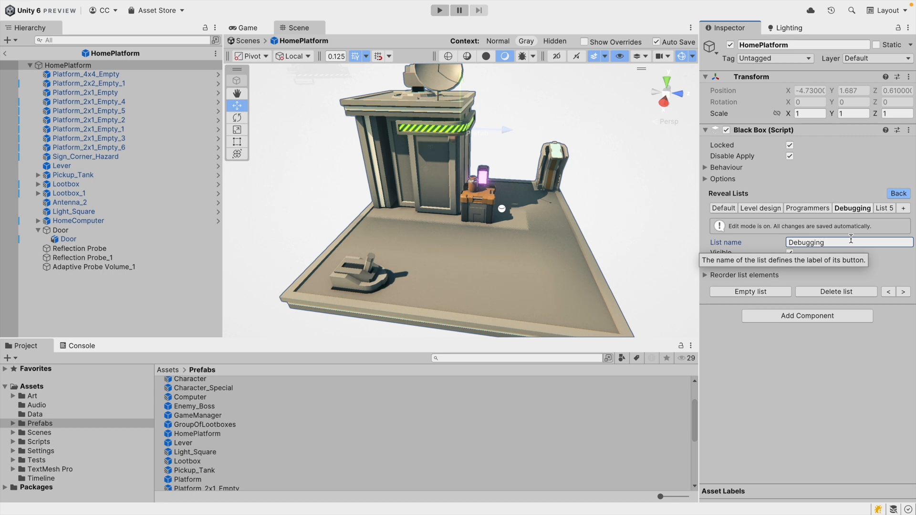
pyautogui.click(894, 194)
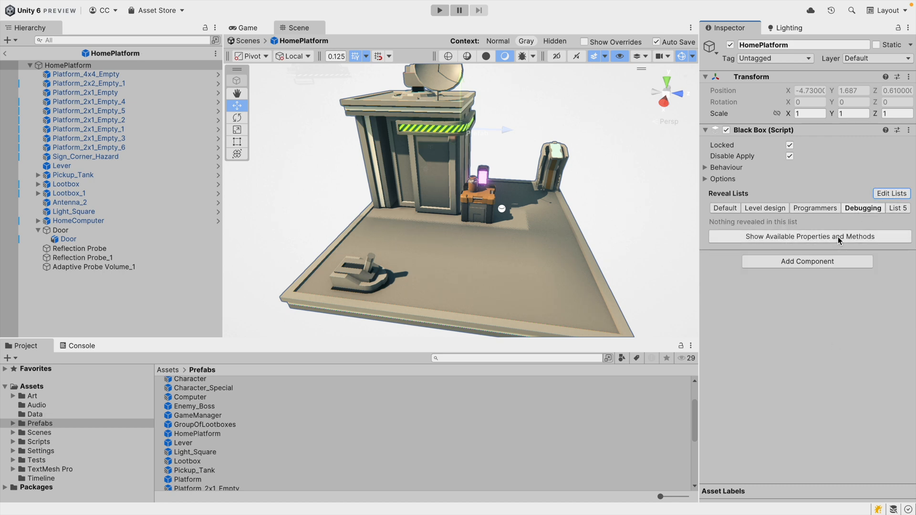
# Exit prefab mode and select the Character in the scene, framing it in the view.
pyautogui.click(737, 209)
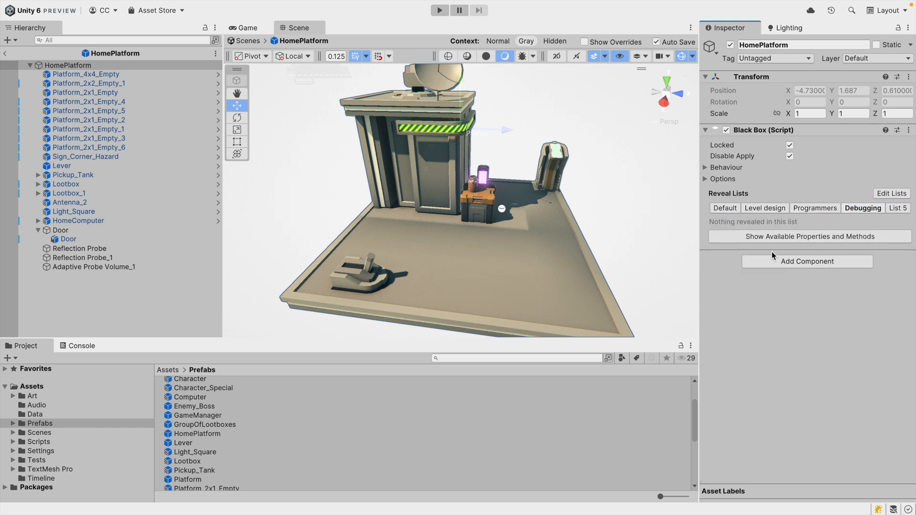
pyautogui.click(5, 53)
pyautogui.doubleClick(62, 151)
pyautogui.press('w')
pyautogui.moveTo(37, 147); pyautogui.dragTo(581, 141, button='right')
pyautogui.click(511, 136)
pyautogui.press('s')
pyautogui.press('w')
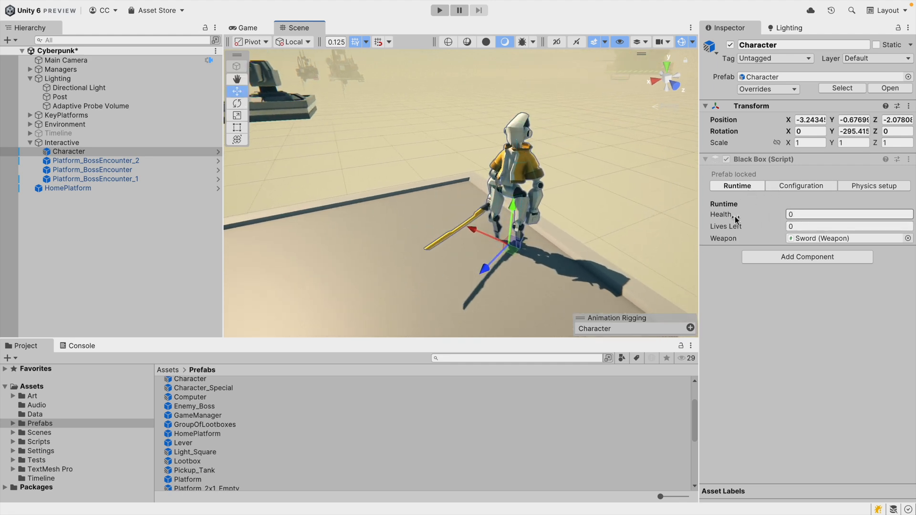
# Browse the locked Character's Runtime, Configuration and Physics setup reveal lists.
pyautogui.click(804, 186)
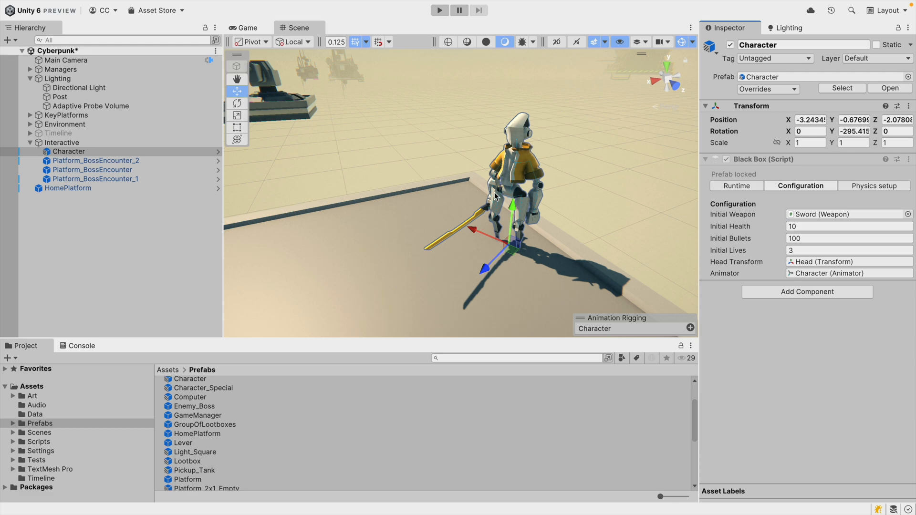
pyautogui.click(814, 238)
pyautogui.click(875, 187)
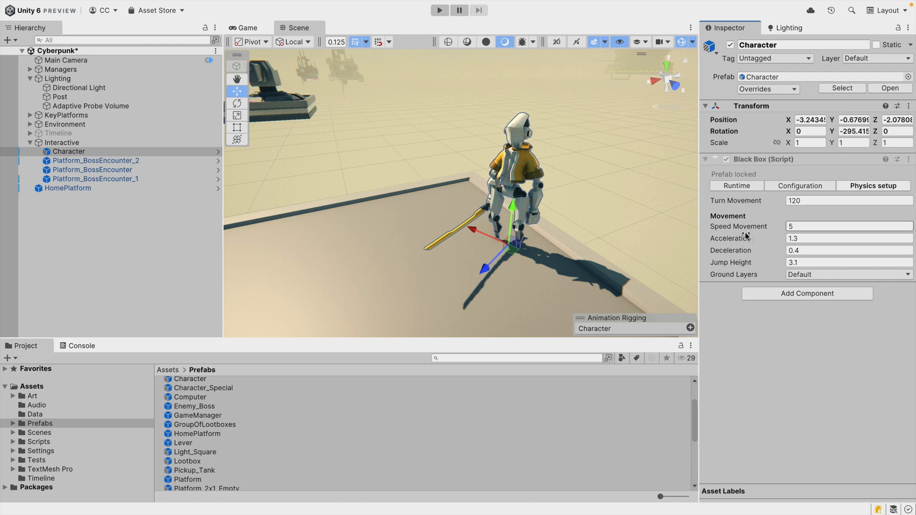
pyautogui.moveTo(587, 195); pyautogui.dragTo(585, 195, button='right')
pyautogui.press('s')
pyautogui.press('e')
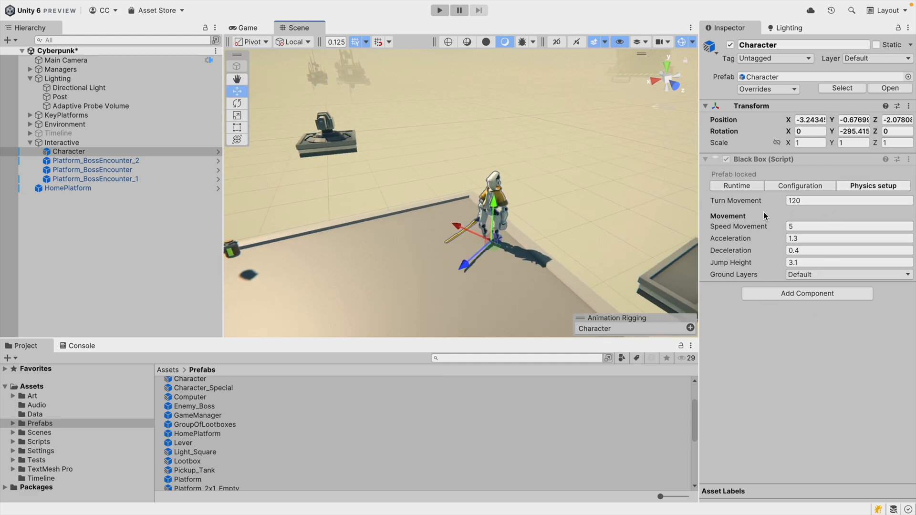
pyautogui.click(806, 185)
pyautogui.click(754, 187)
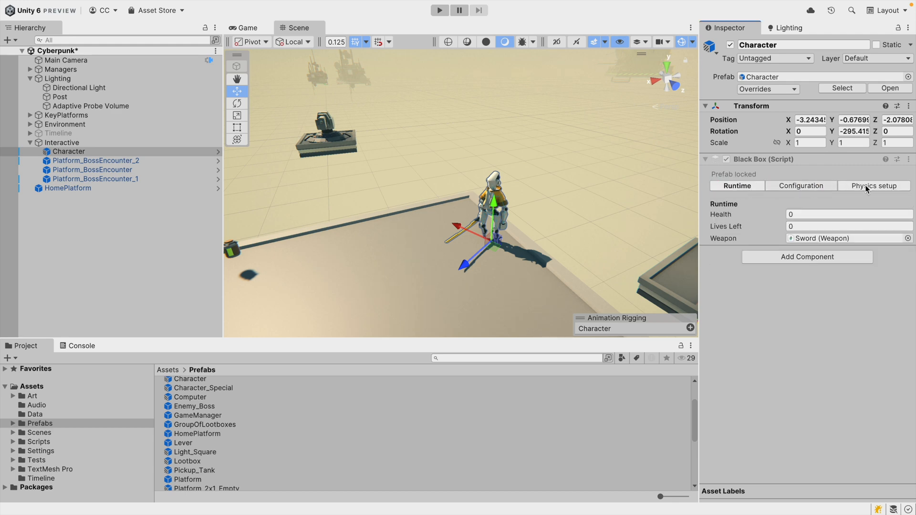
pyautogui.click(867, 187)
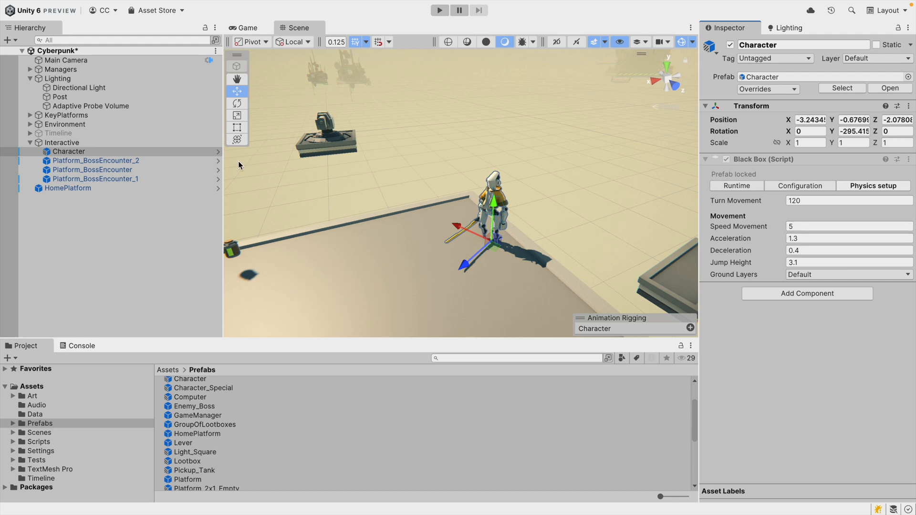
# Open the Character prefab, uncheck Locked on its BlackBox, and return to the scene.
pyautogui.click(218, 151)
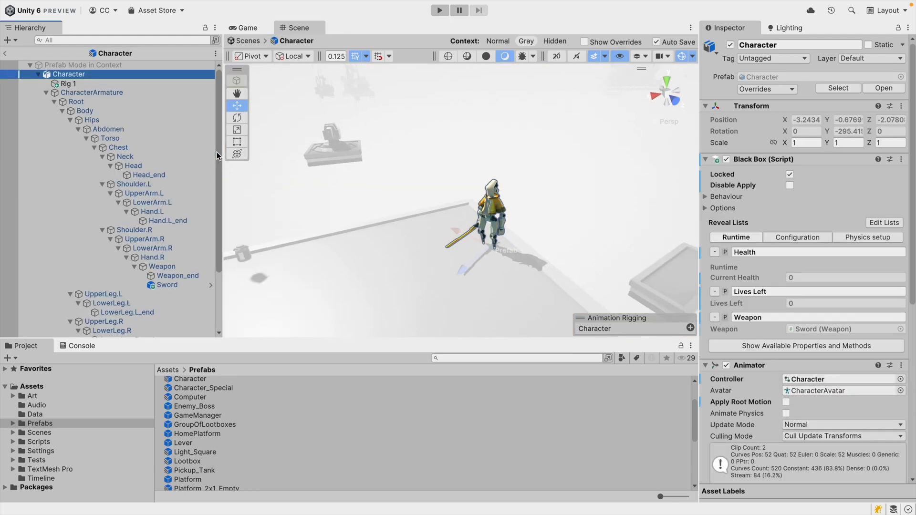
pyautogui.click(789, 176)
pyautogui.click(5, 54)
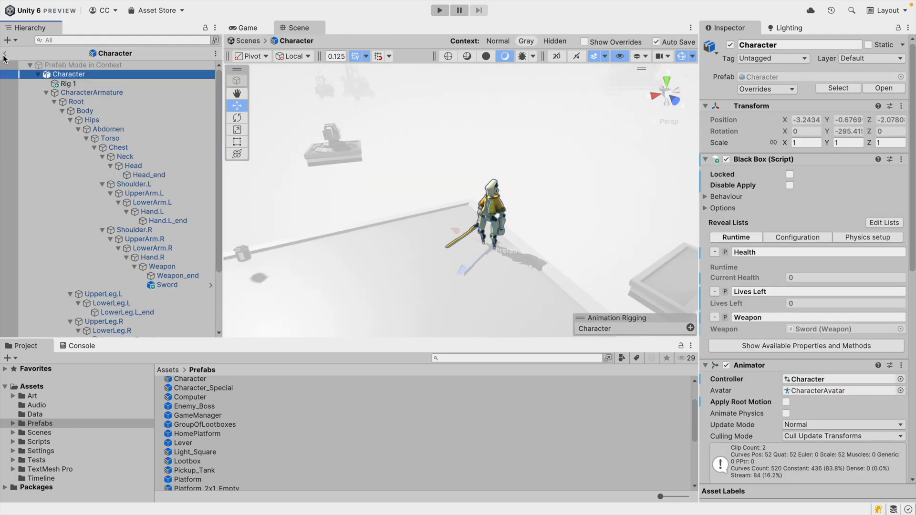
# Browse the unlocked Character's Runtime, Configuration and Physics setup tabs in the scene.
pyautogui.click(37, 151)
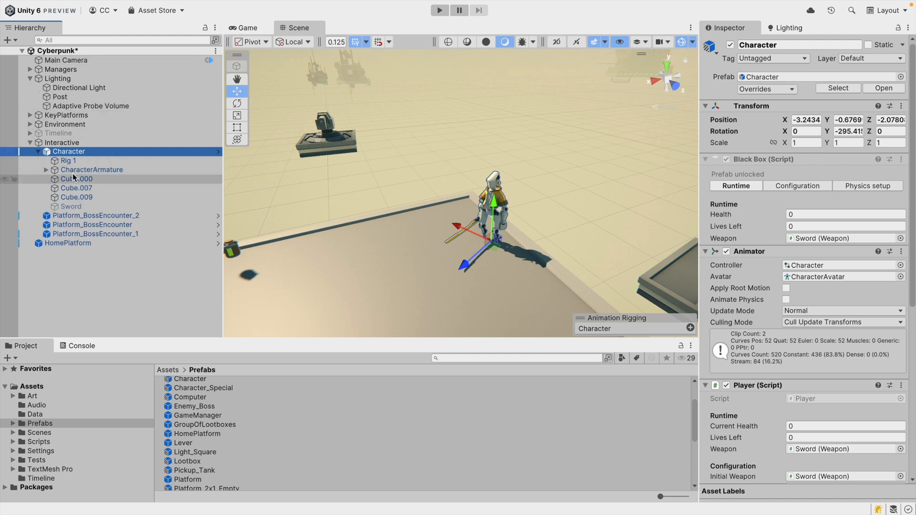
pyautogui.click(38, 152)
pyautogui.click(805, 187)
pyautogui.click(847, 190)
pyautogui.click(780, 190)
pyautogui.click(745, 189)
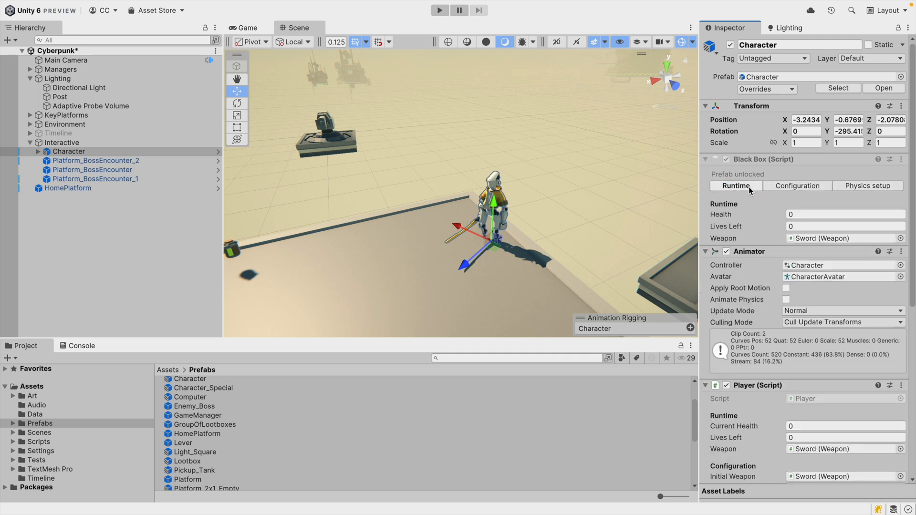
pyautogui.click(818, 190)
pyautogui.click(849, 188)
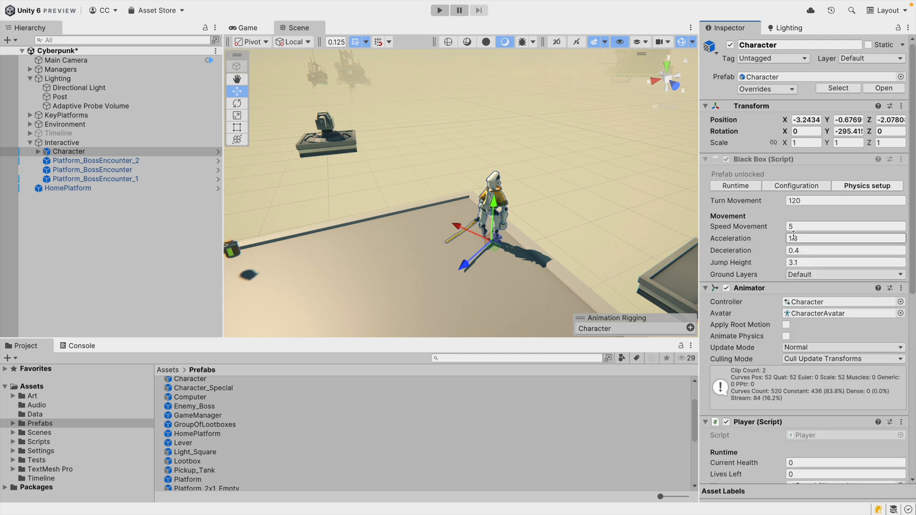
# Reopen the Character prefab, check Locked again, return to the scene and browse its reveal tabs.
pyautogui.click(218, 151)
pyautogui.click(789, 174)
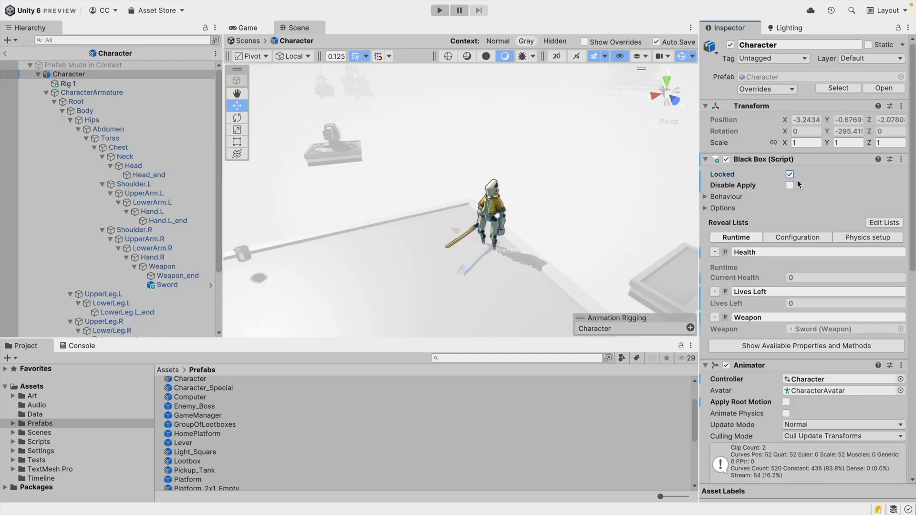
pyautogui.click(4, 53)
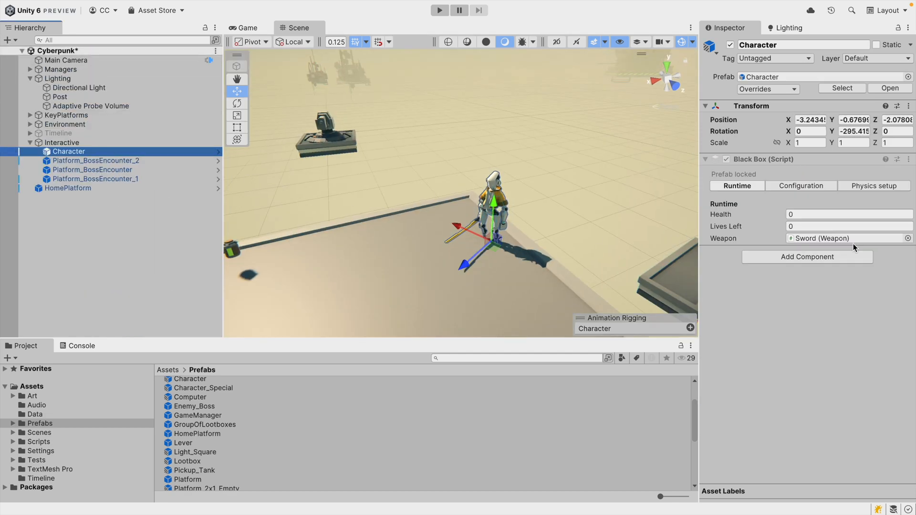
pyautogui.click(782, 186)
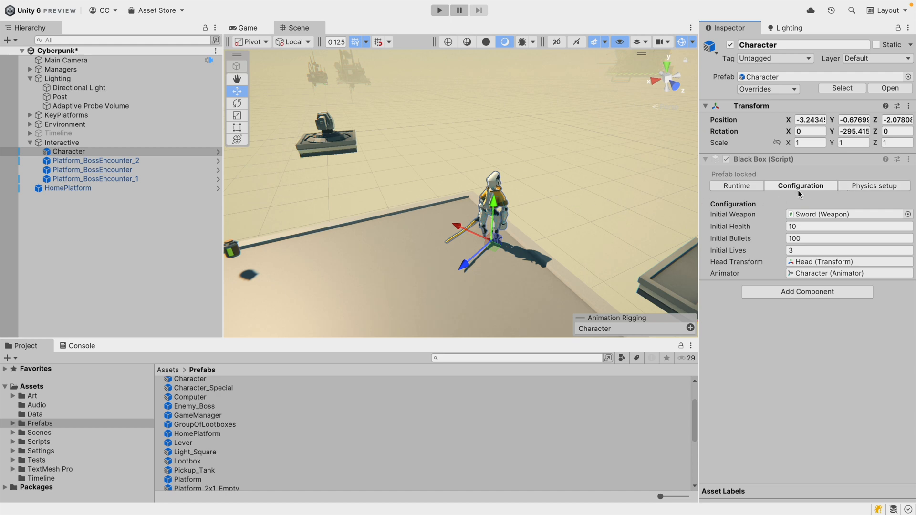
pyautogui.click(734, 186)
pyautogui.click(792, 185)
pyautogui.click(844, 187)
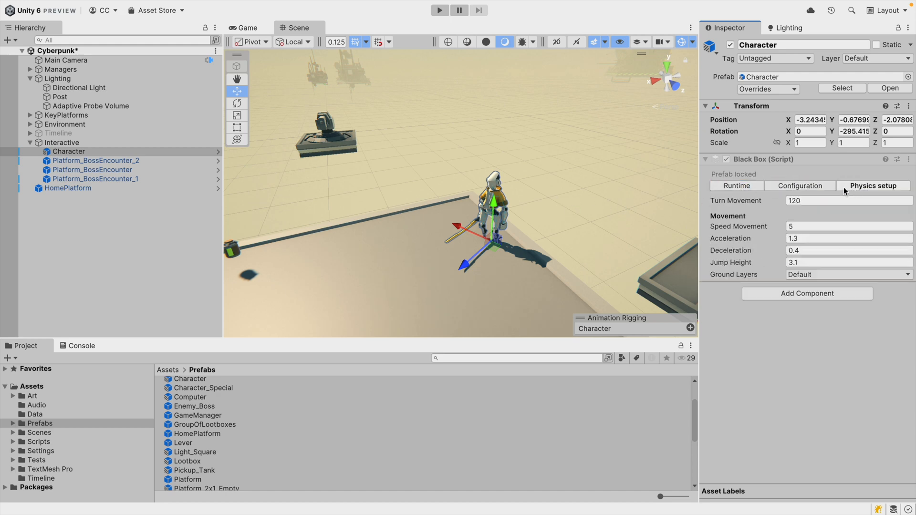
# Select HomePlatform in the scene and browse its Level design, Programmers, Debugging and Default reveal lists.
pyautogui.keyDown('alt'); pyautogui.moveTo(584, 196); pyautogui.dragTo(713, 162); pyautogui.keyUp('alt')
pyautogui.press('w')
pyautogui.moveTo(713, 162); pyautogui.dragTo(446, 152, button='right')
pyautogui.click(445, 151)
pyautogui.click(762, 186)
pyautogui.click(815, 186)
pyautogui.click(854, 187)
pyautogui.click(724, 189)
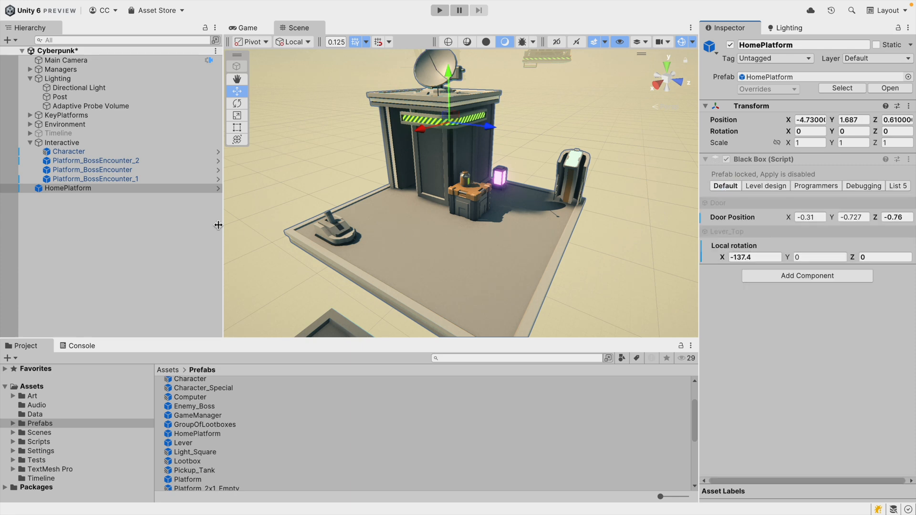
# Open the HomePlatform prefab, edit the reveal lists, and delete List 5.
pyautogui.click(217, 188)
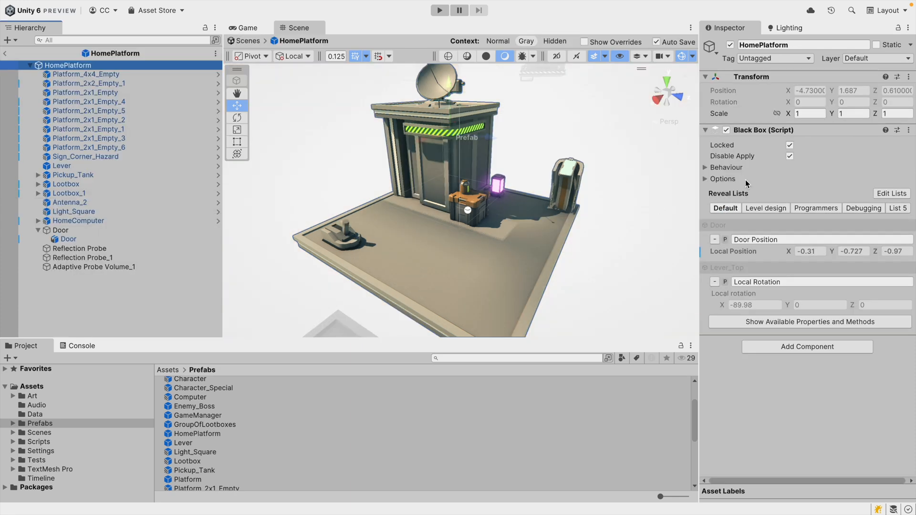
pyautogui.click(890, 194)
pyautogui.click(884, 209)
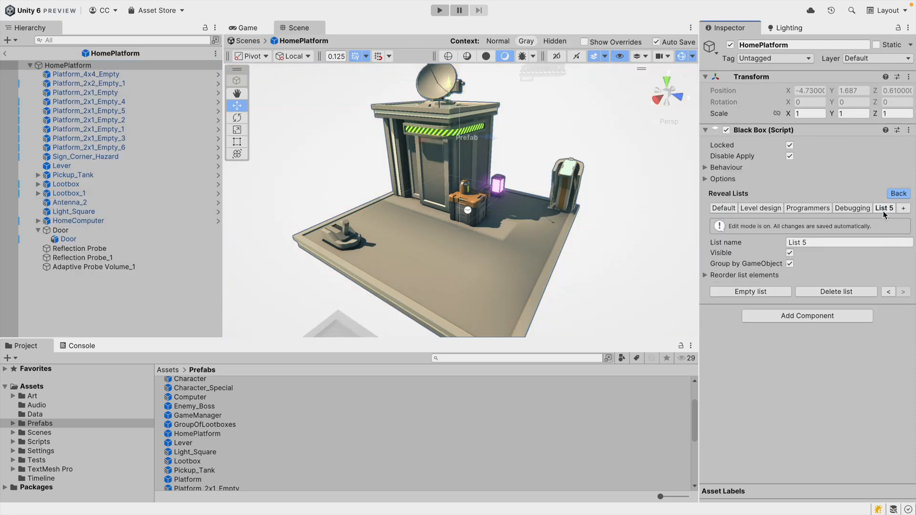
pyautogui.click(841, 292)
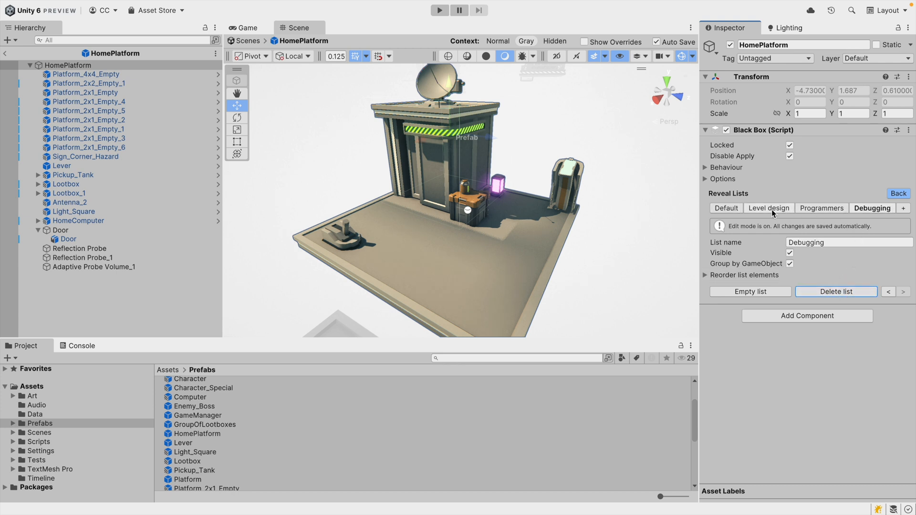
# Delete the Debugging and Programmers reveal lists.
pyautogui.click(722, 210)
pyautogui.click(769, 208)
pyautogui.click(821, 208)
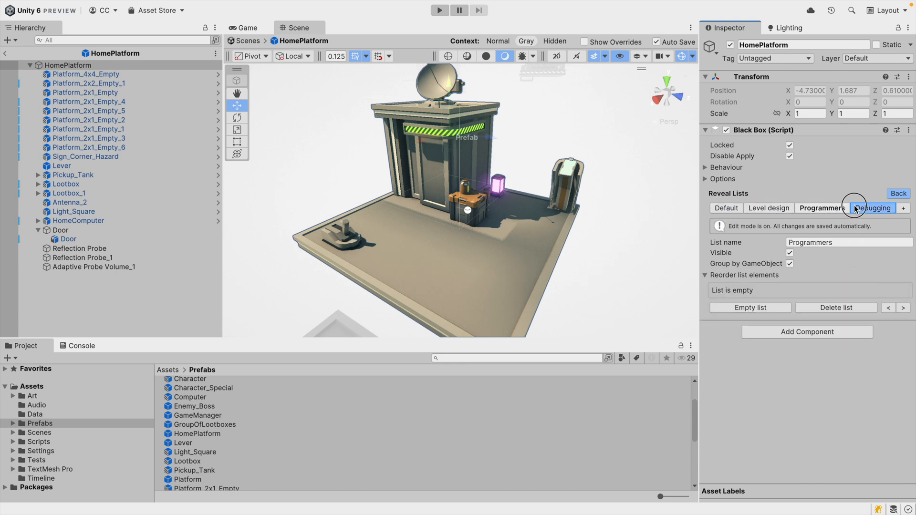
pyautogui.click(863, 208)
pyautogui.click(850, 292)
pyautogui.click(844, 306)
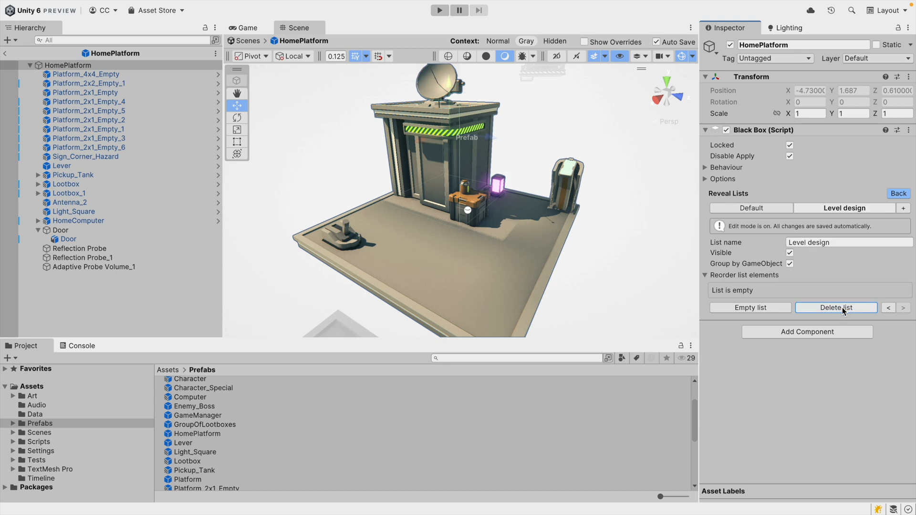
# Delete the Level design list, turn off Group by GameObject for the Default list, and leave list editing.
pyautogui.click(888, 309)
pyautogui.click(903, 309)
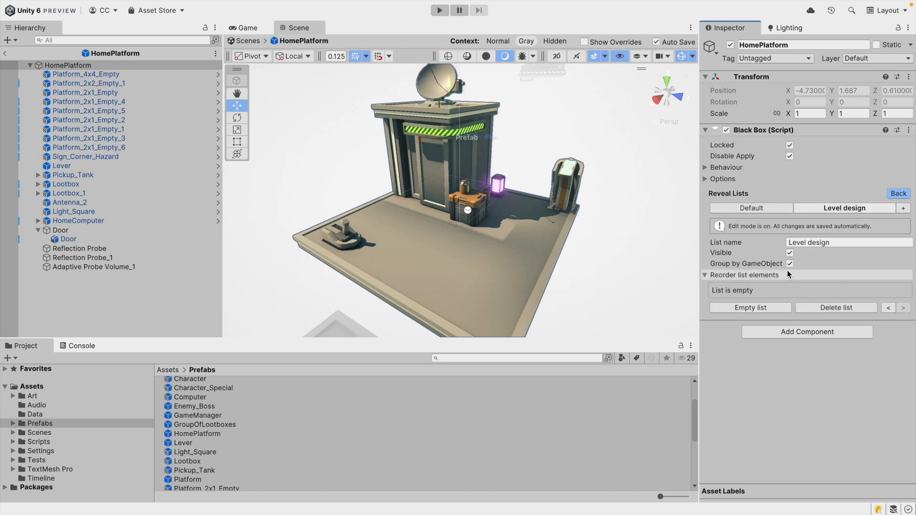
pyautogui.click(717, 255)
pyautogui.click(781, 254)
pyautogui.click(869, 308)
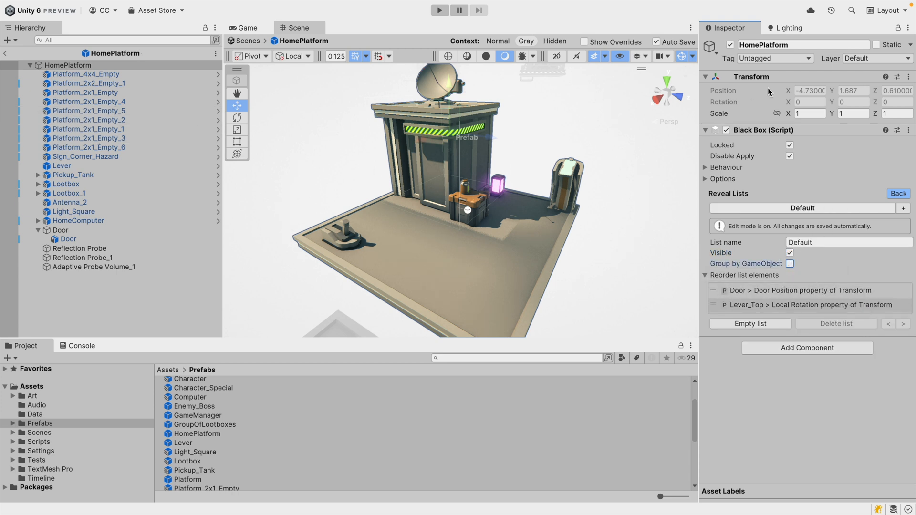
pyautogui.click(908, 192)
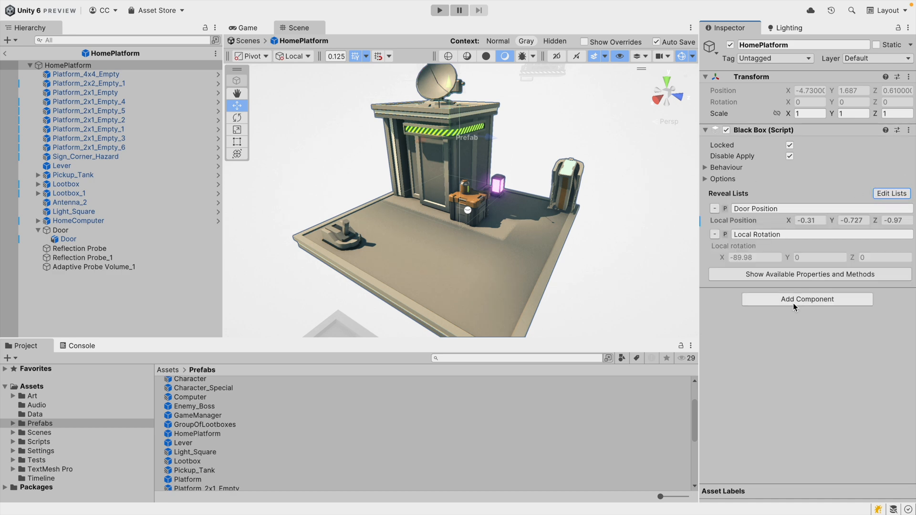
# Re-enable Group by GameObject for the Default reveal list and exit prefab mode.
pyautogui.click(5, 53)
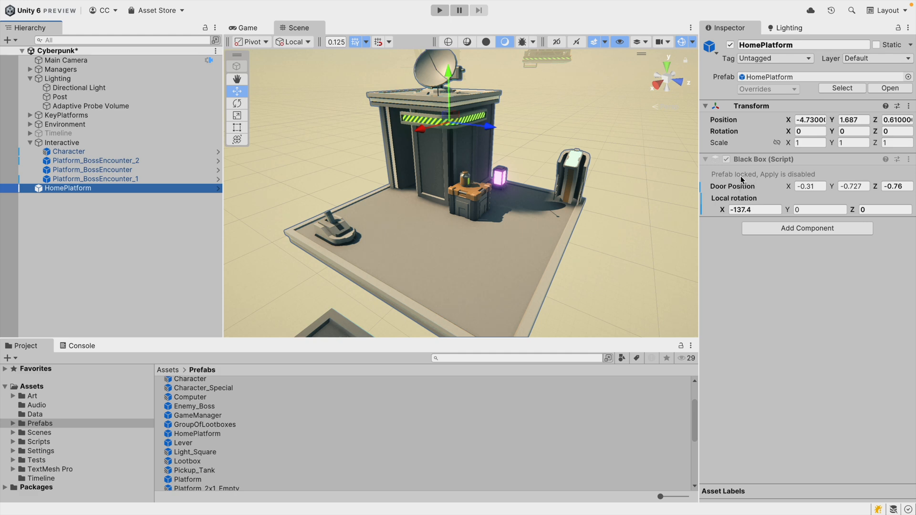
pyautogui.click(216, 192)
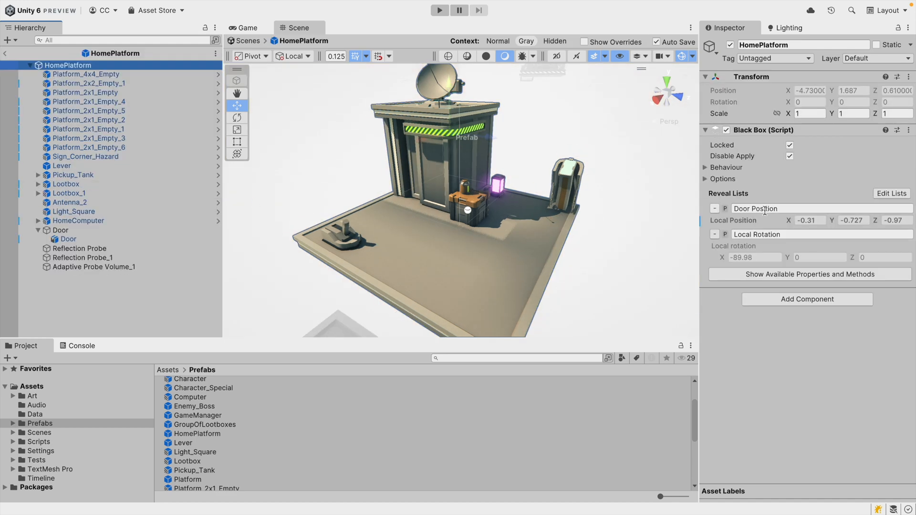
pyautogui.click(887, 196)
pyautogui.click(789, 264)
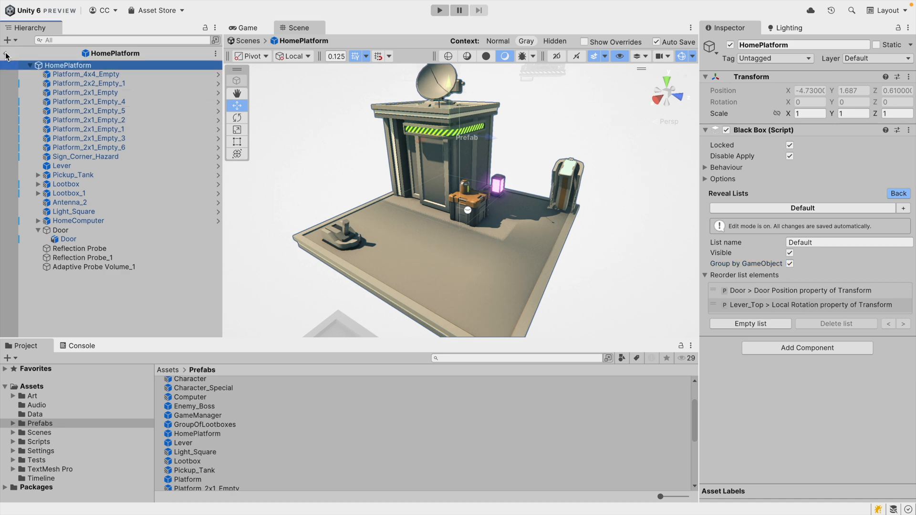
pyautogui.click(5, 53)
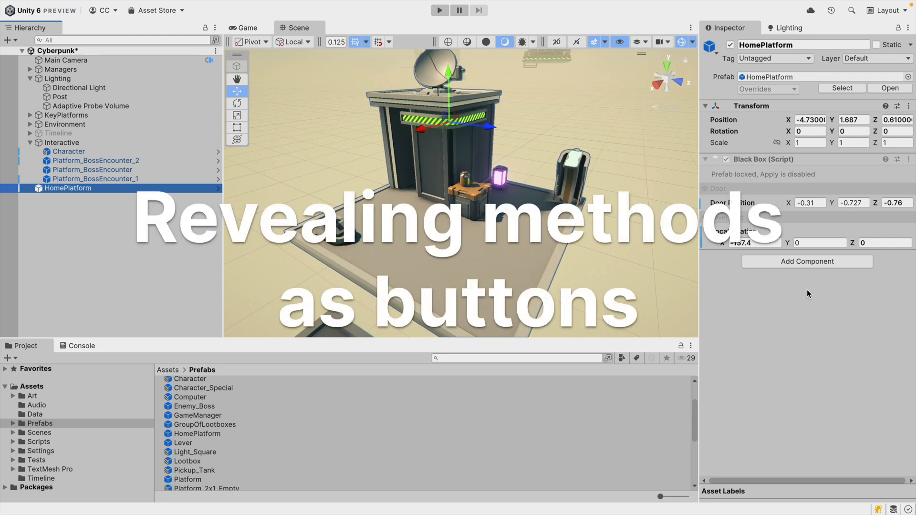
# Reopen HomePlatform, remove the Local Rotation and Door Position reveals, and show available properties and methods.
pyautogui.click(218, 188)
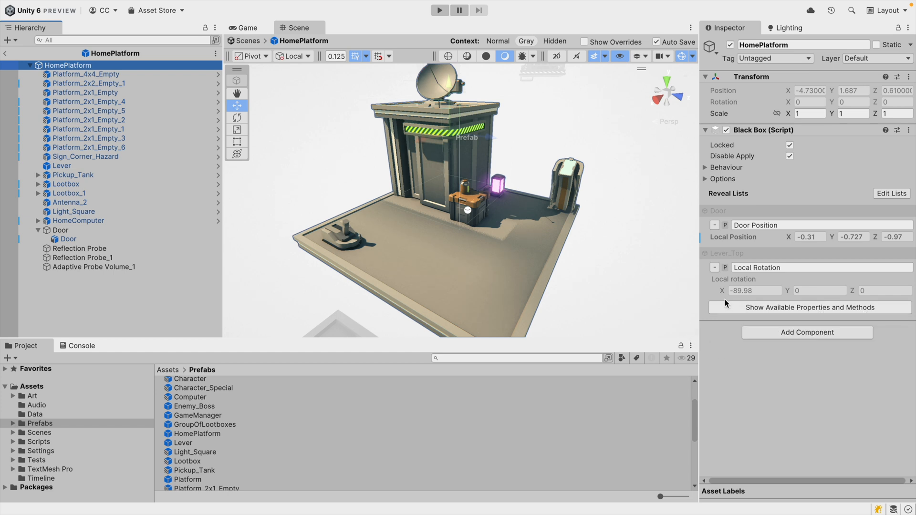
pyautogui.click(715, 268)
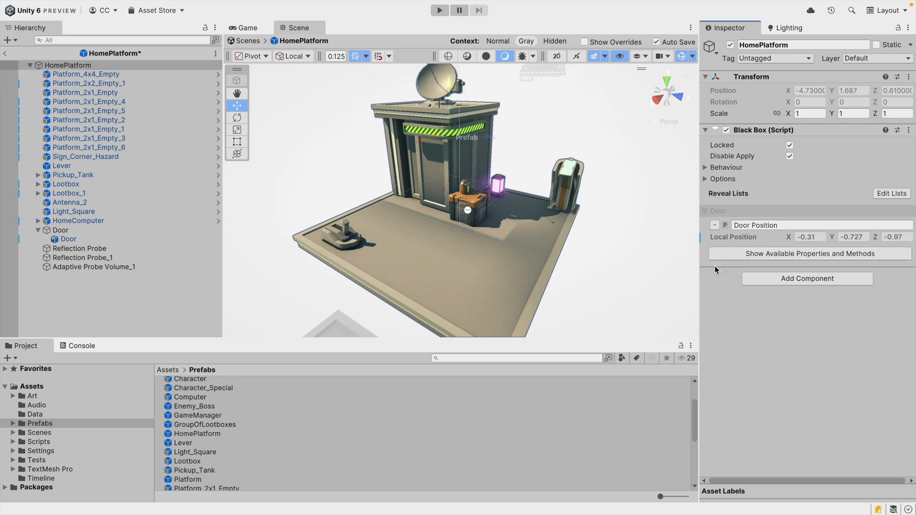
pyautogui.click(715, 225)
pyautogui.click(777, 221)
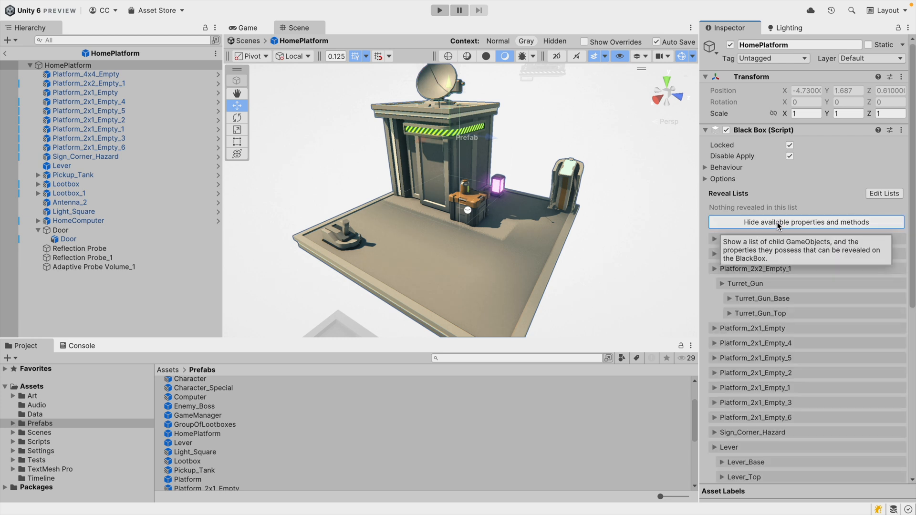
# Browse the child objects available for revealing and examine the Reflection Probe's GameObject properties.
pyautogui.scroll(-5, 907, 196)
pyautogui.scroll(-3, 807, 258)
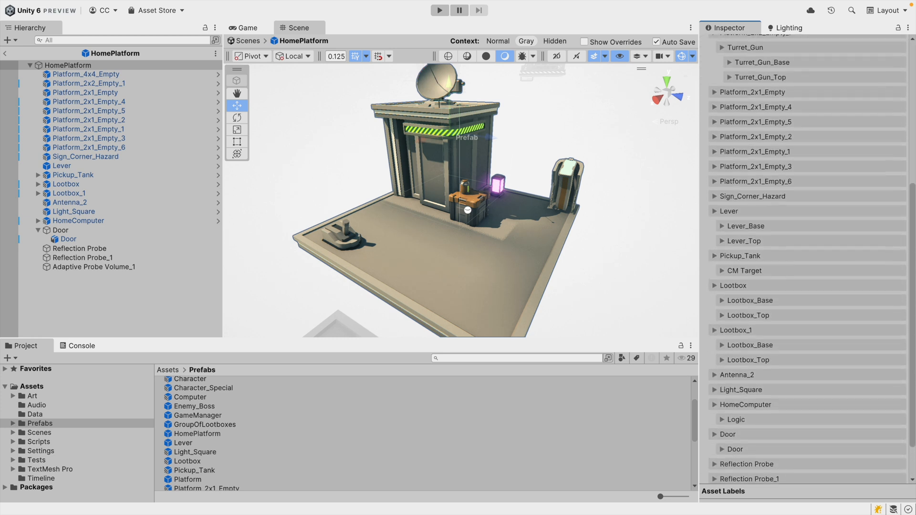
pyautogui.scroll(6, 793, 300)
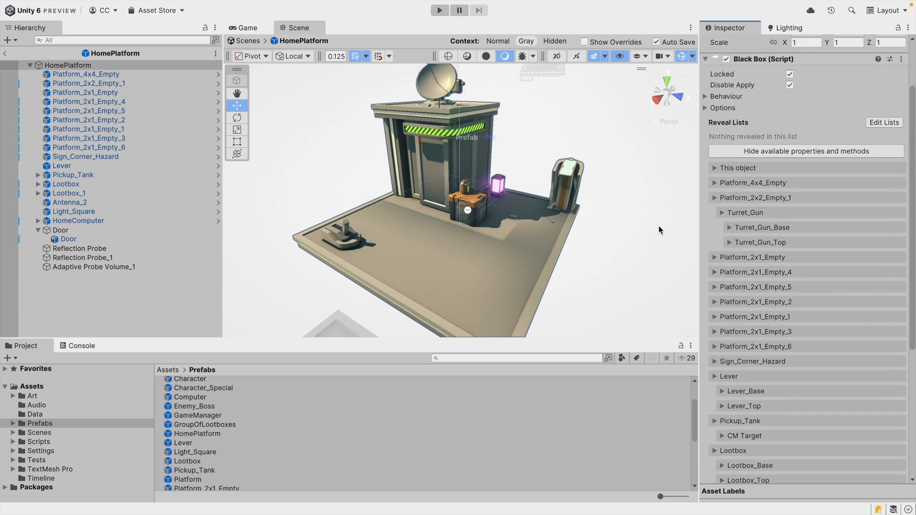
pyautogui.moveTo(910, 270); pyautogui.dragTo(911, 402)
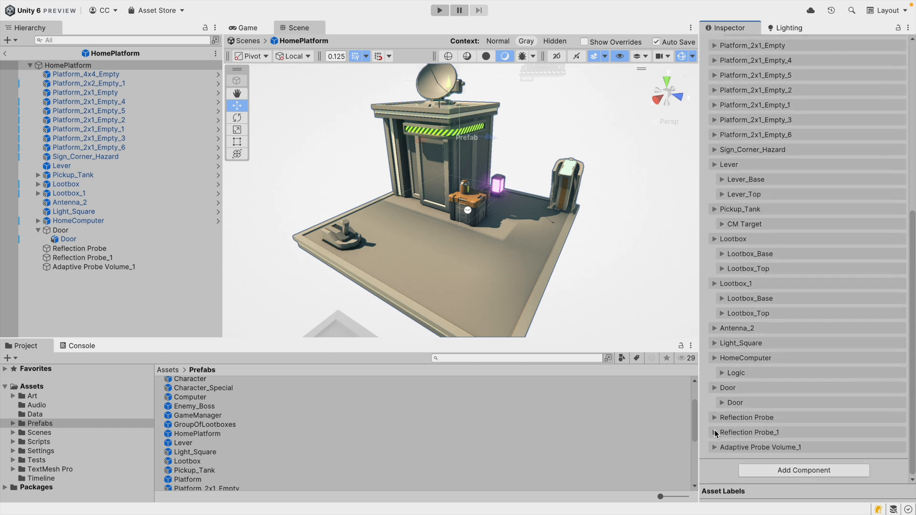
pyautogui.click(714, 418)
pyautogui.scroll(-2, 846, 405)
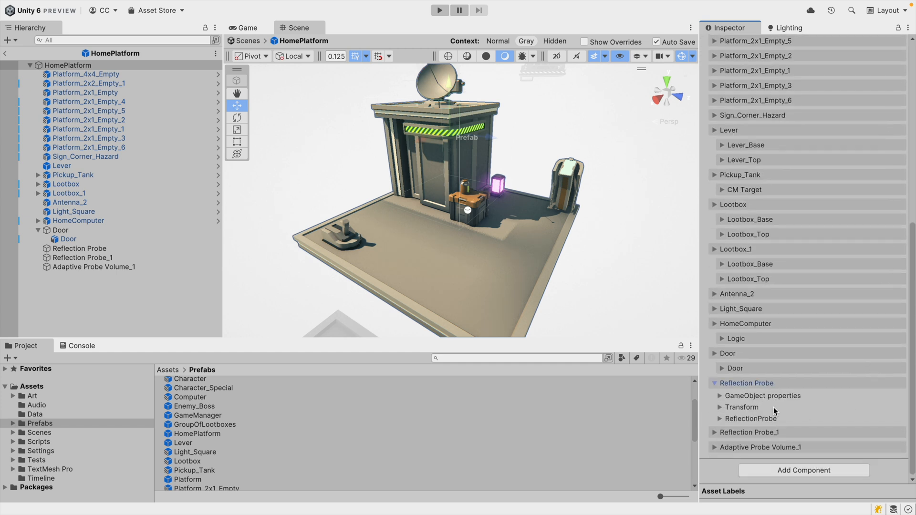
pyautogui.click(720, 396)
pyautogui.scroll(-5, 744, 386)
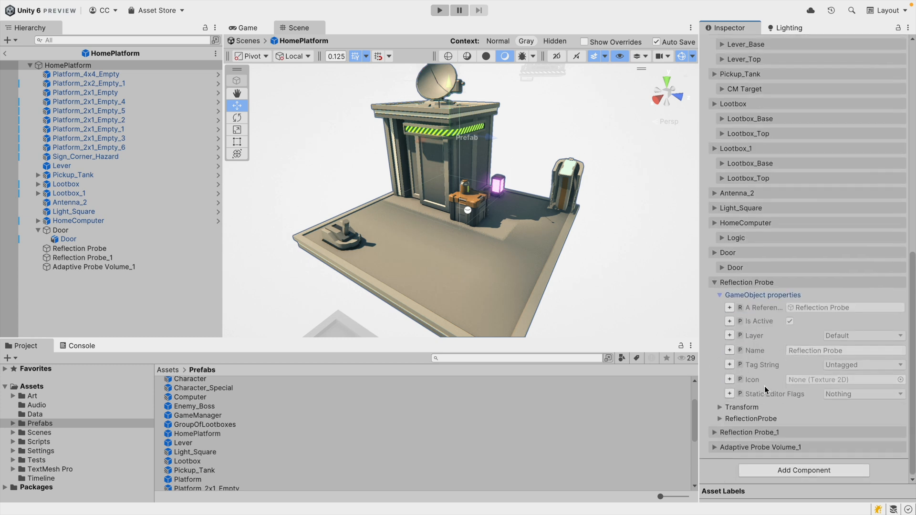
pyautogui.moveTo(697, 321); pyautogui.dragTo(639, 327)
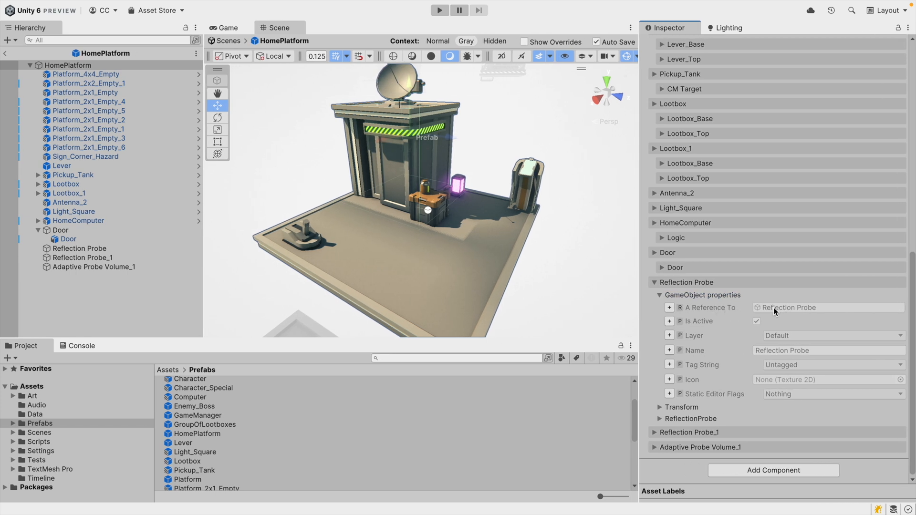
pyautogui.click(659, 296)
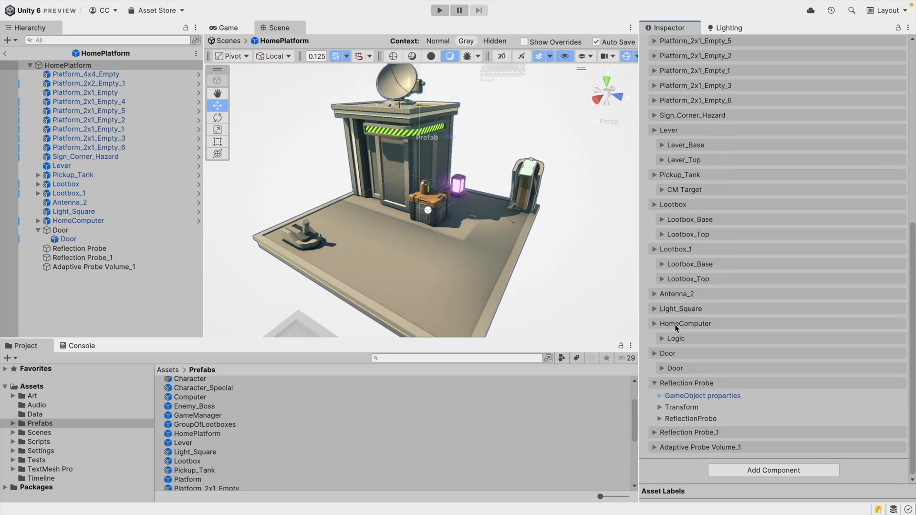
# Examine the public methods of the Reflection Probe's Transform and ReflectionProbe components.
pyautogui.click(690, 404)
pyautogui.scroll(-5, 708, 400)
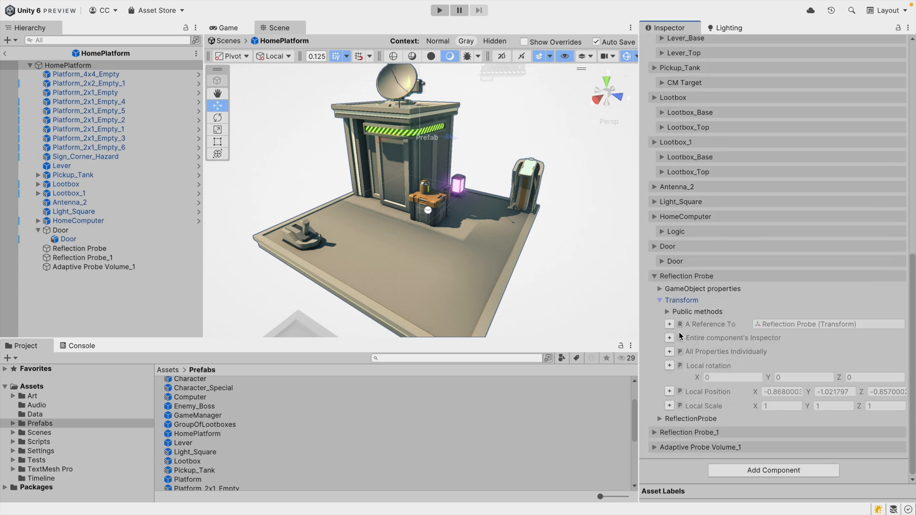
pyautogui.click(667, 312)
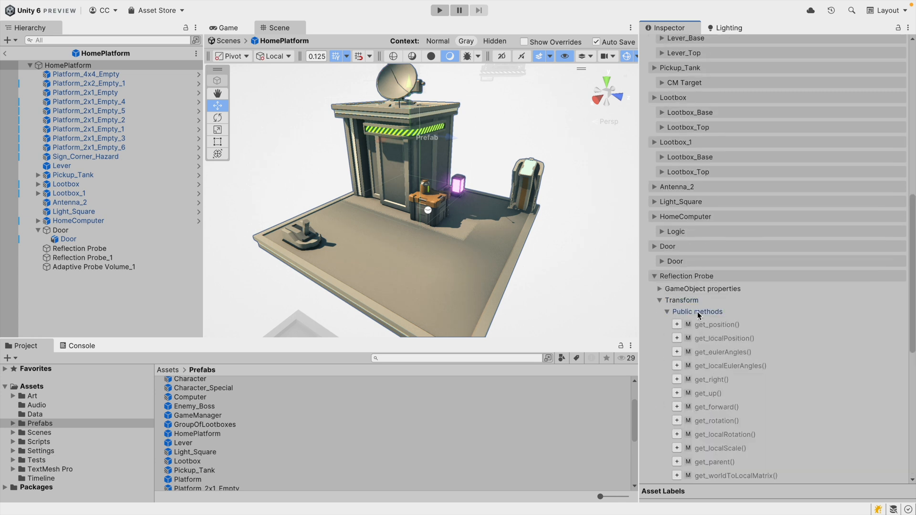
pyautogui.scroll(-12, 725, 376)
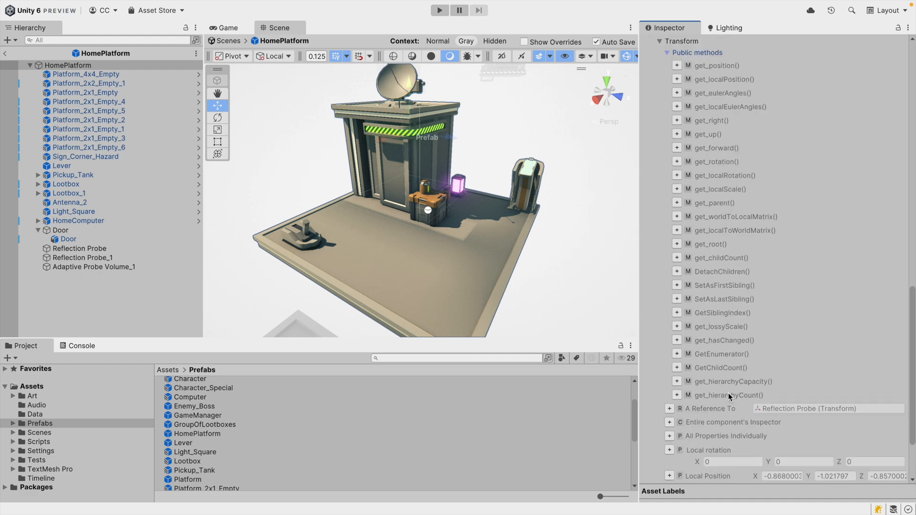
pyautogui.scroll(4, 706, 286)
pyautogui.click(667, 147)
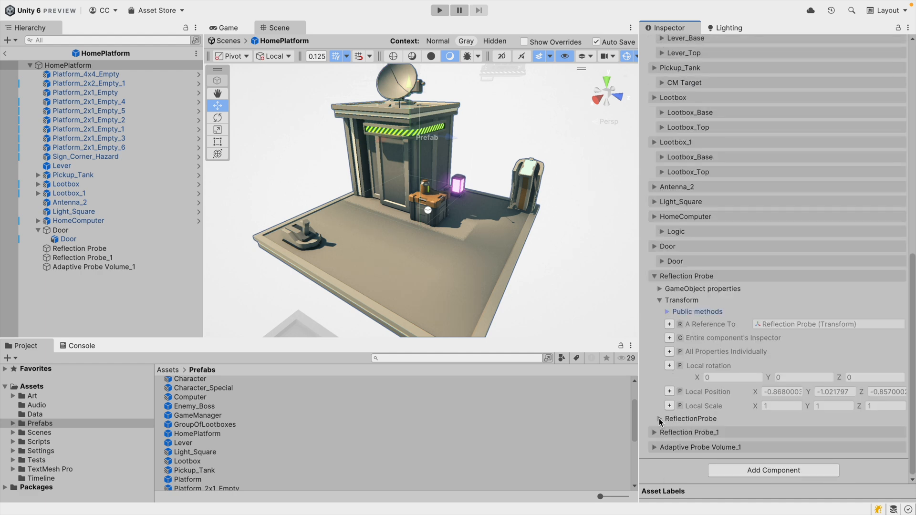
pyautogui.click(660, 419)
pyautogui.scroll(-7, 673, 302)
pyautogui.click(667, 264)
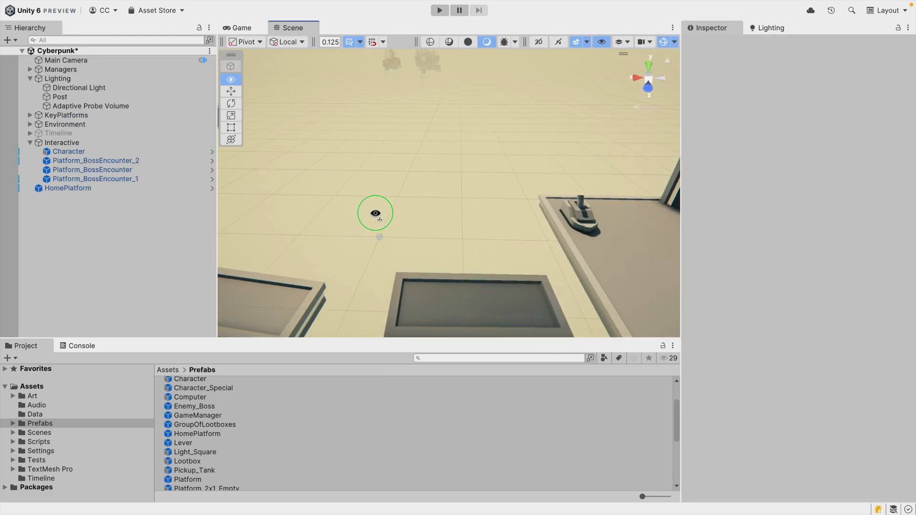
# Select the Platform_Computer_1 instance in the scene and open its Platform_Computer prefab to inspect its revealed Logic elements.
pyautogui.moveTo(374, 213); pyautogui.dragTo(690, 191, button='right')
pyautogui.click(527, 237)
pyautogui.moveTo(489, 210); pyautogui.dragTo(518, 271, button='right')
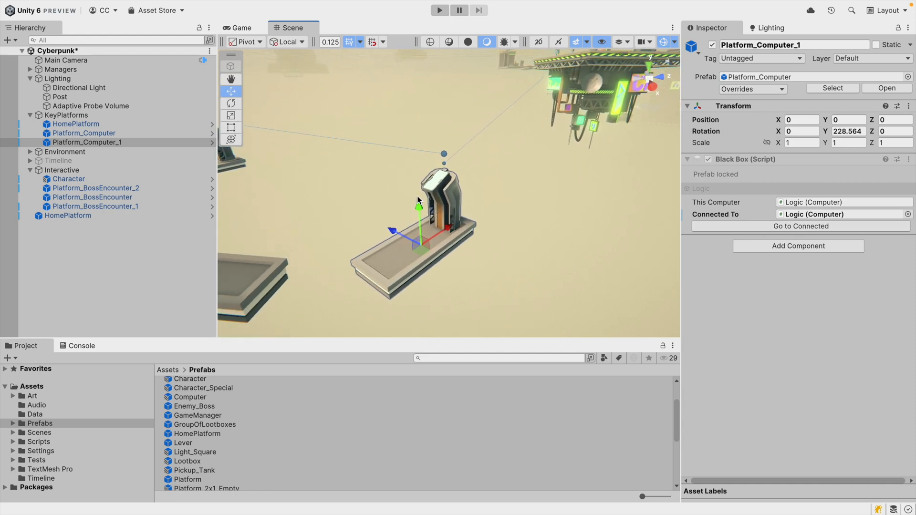
pyautogui.click(212, 143)
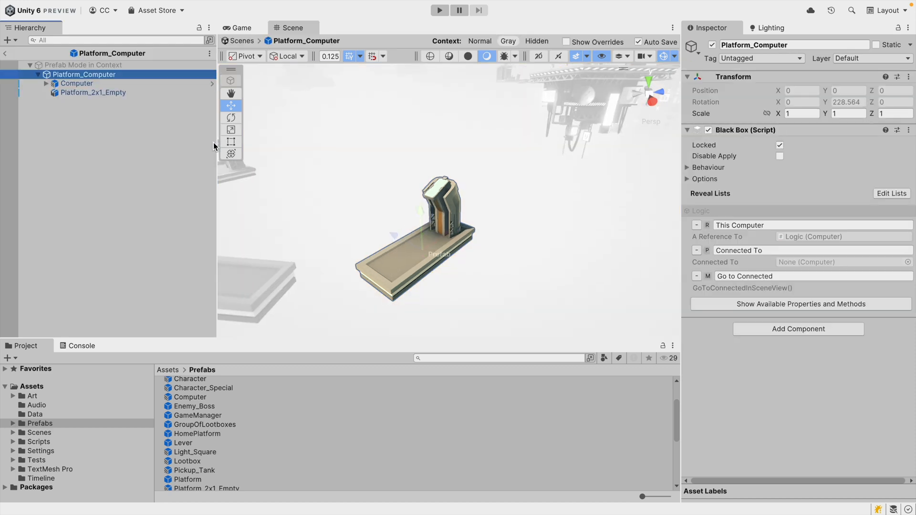
pyautogui.click(744, 276)
pyautogui.click(719, 289)
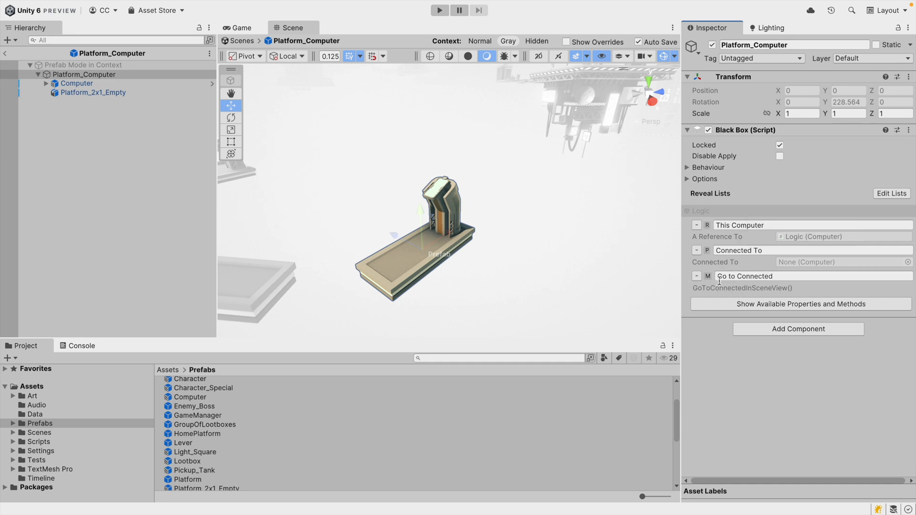
# Locate the Logic object behind the revealed elements, reselect Platform_Computer, and exit prefab mode.
pyautogui.click(697, 212)
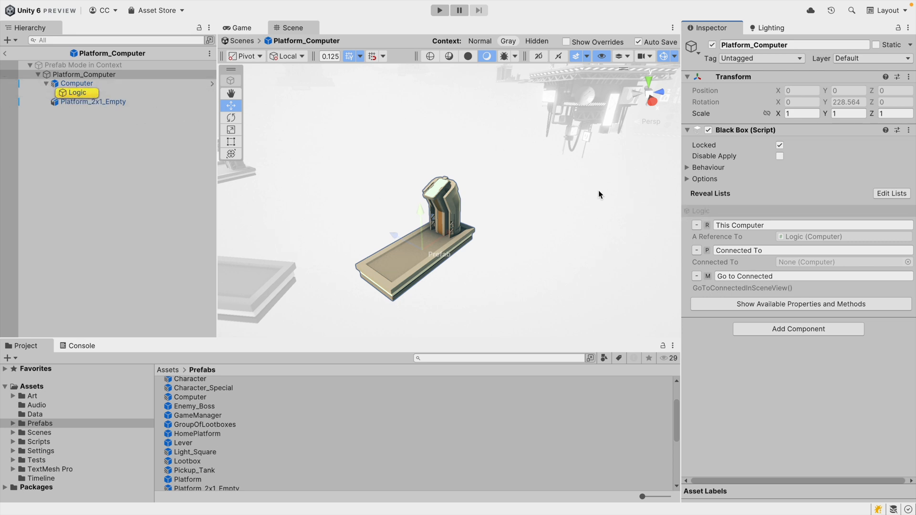
pyautogui.click(108, 94)
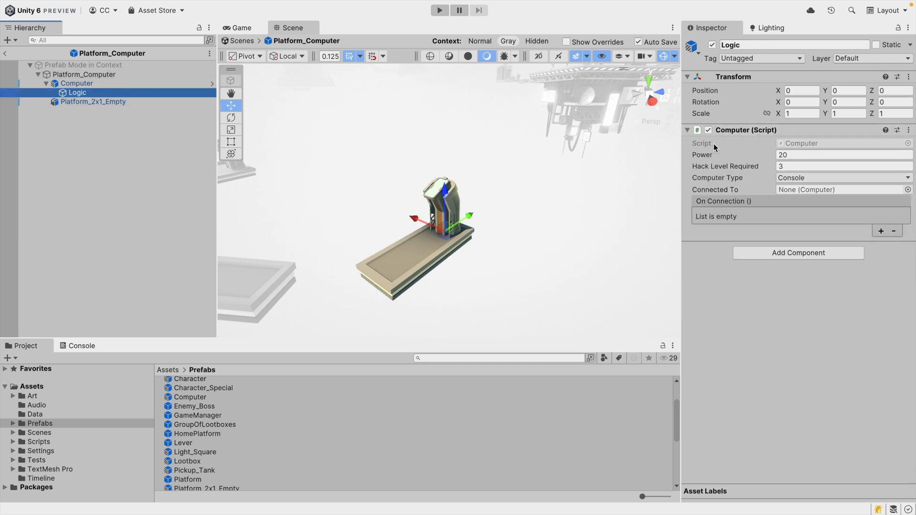
pyautogui.click(115, 76)
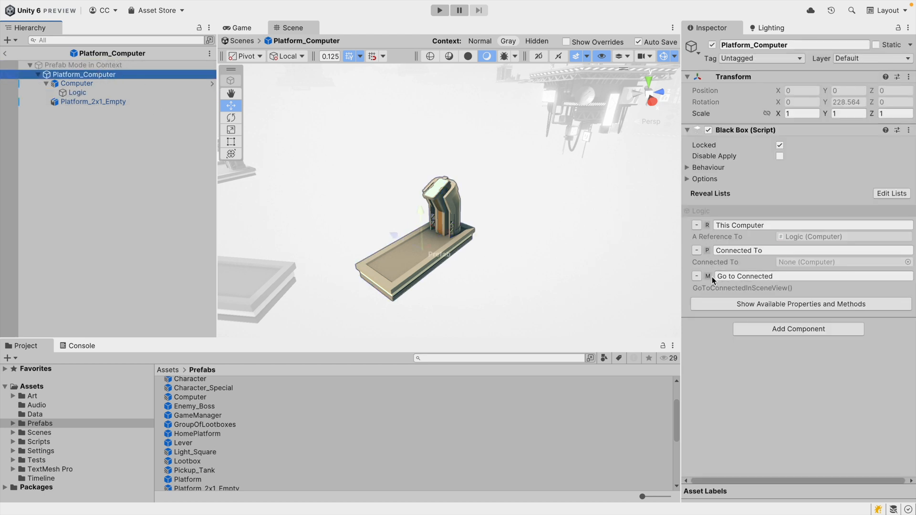
pyautogui.click(5, 53)
# Run Go to Connected on the Platform_Computer_1 instance and move the Scene view around the platform.
pyautogui.click(729, 227)
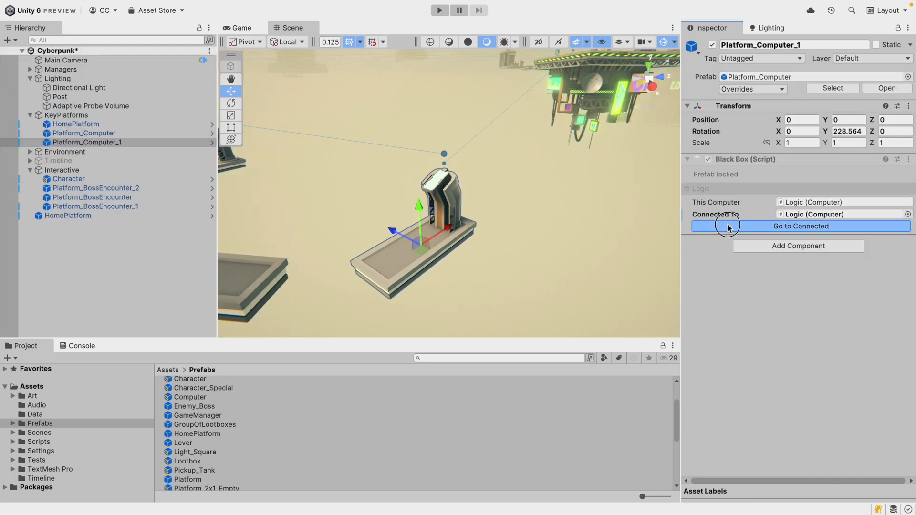
pyautogui.press('w')
pyautogui.moveTo(427, 135); pyautogui.dragTo(303, 154, button='right')
pyautogui.click(302, 168)
pyautogui.click(423, 187)
pyautogui.press('w')
pyautogui.moveTo(486, 190); pyautogui.dragTo(579, 191, button='right')
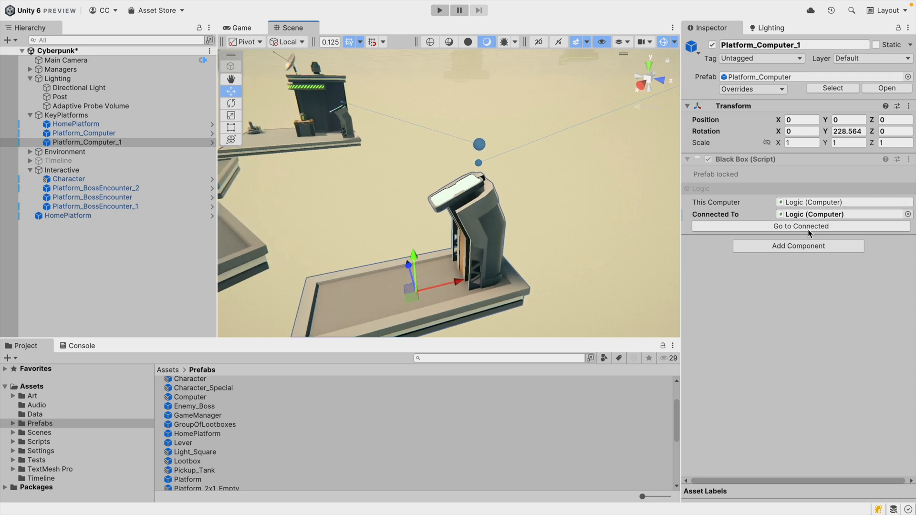
# Open the Platform_Computer prefab, move the Go to Connected method to the top of the Default reveal list, and exit.
pyautogui.click(212, 142)
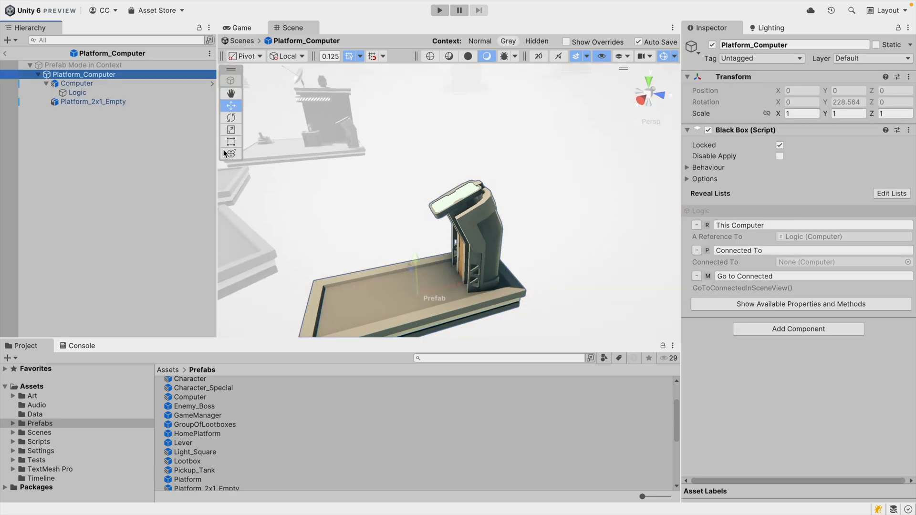
pyautogui.click(891, 193)
pyautogui.moveTo(701, 320); pyautogui.dragTo(701, 291)
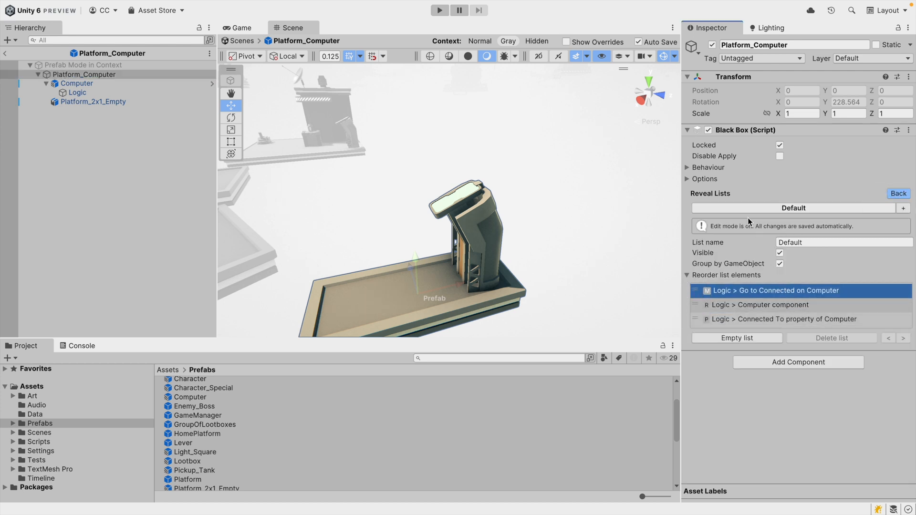
pyautogui.click(5, 53)
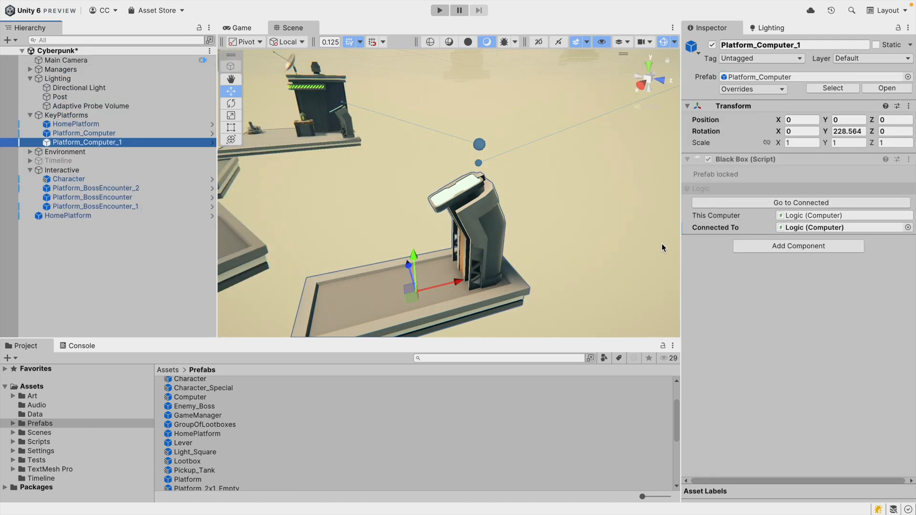
# Select the HomePlatform instance in the scene and open its prefab.
pyautogui.moveTo(485, 234); pyautogui.dragTo(453, 217, button='right')
pyautogui.press('s')
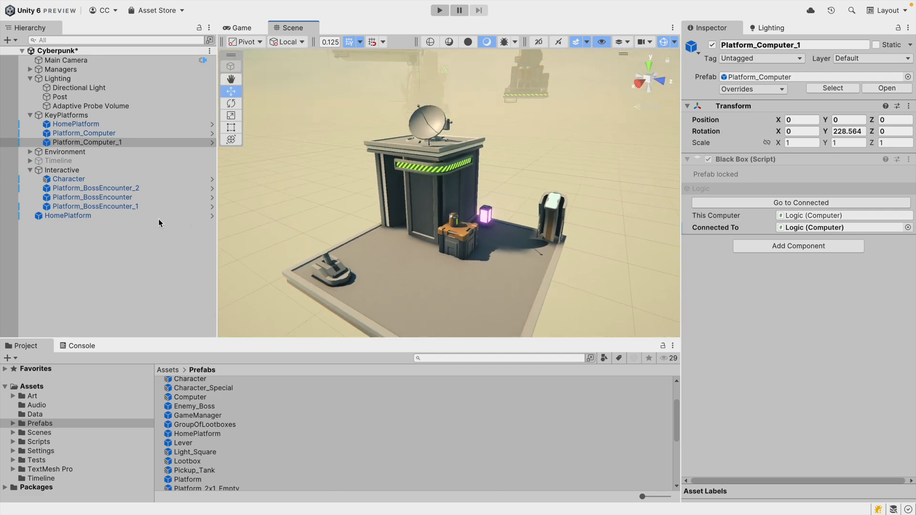
pyautogui.click(405, 164)
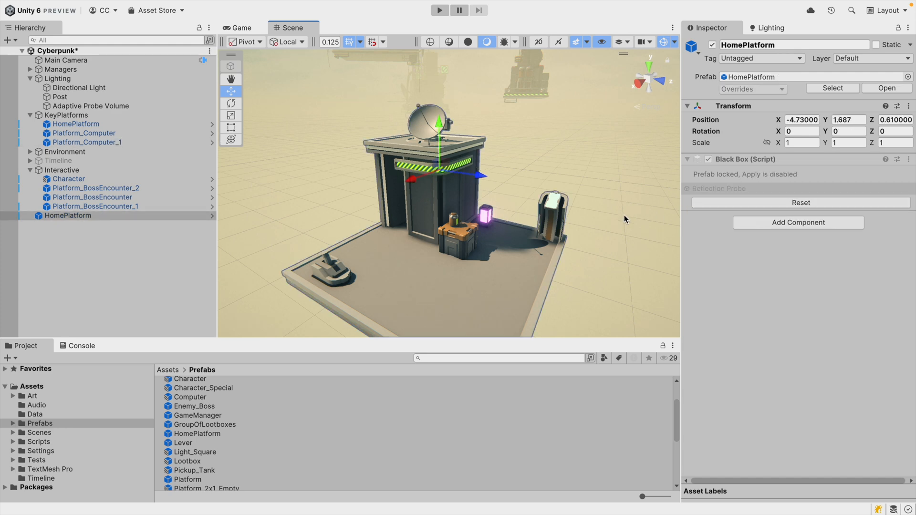
pyautogui.click(211, 216)
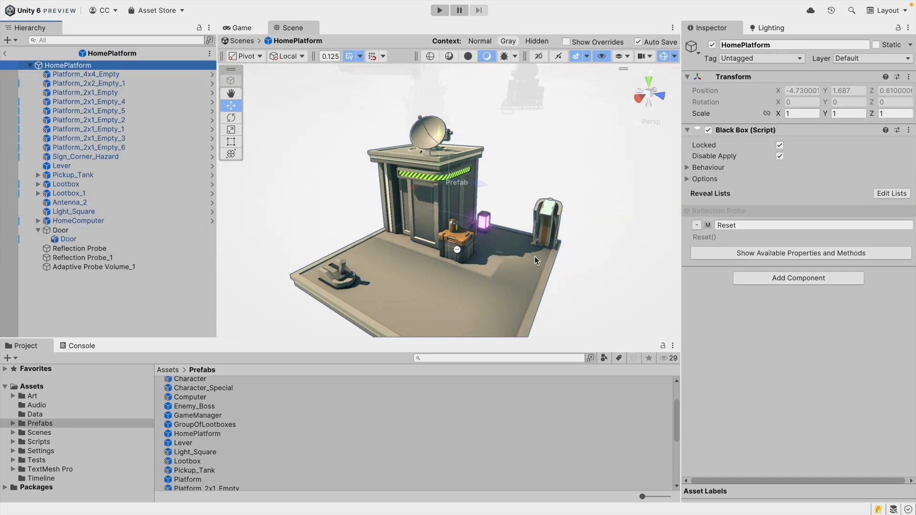
# Reveal the entire ReflectionProbe component inspector of the Reflection Probe child on the BlackBox.
pyautogui.click(743, 256)
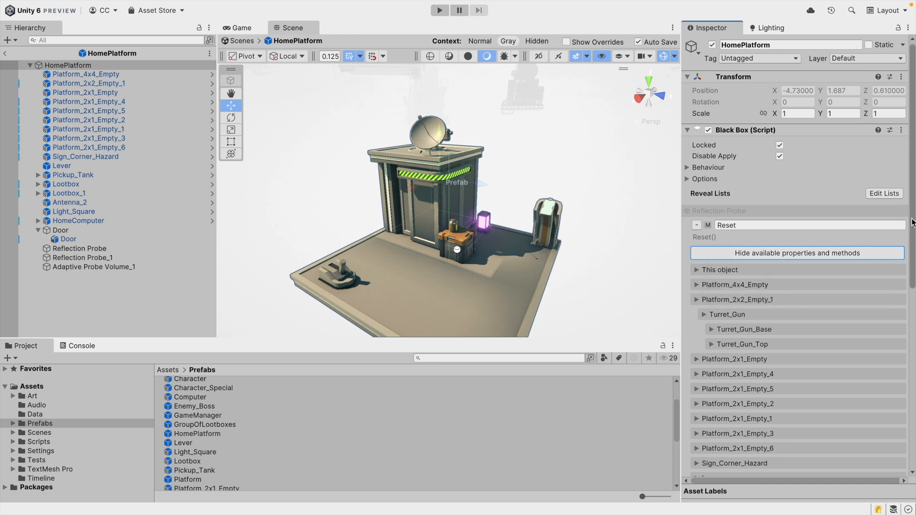
pyautogui.scroll(-2, 908, 260)
pyautogui.moveTo(908, 260); pyautogui.dragTo(886, 367)
pyautogui.scroll(-5, 804, 387)
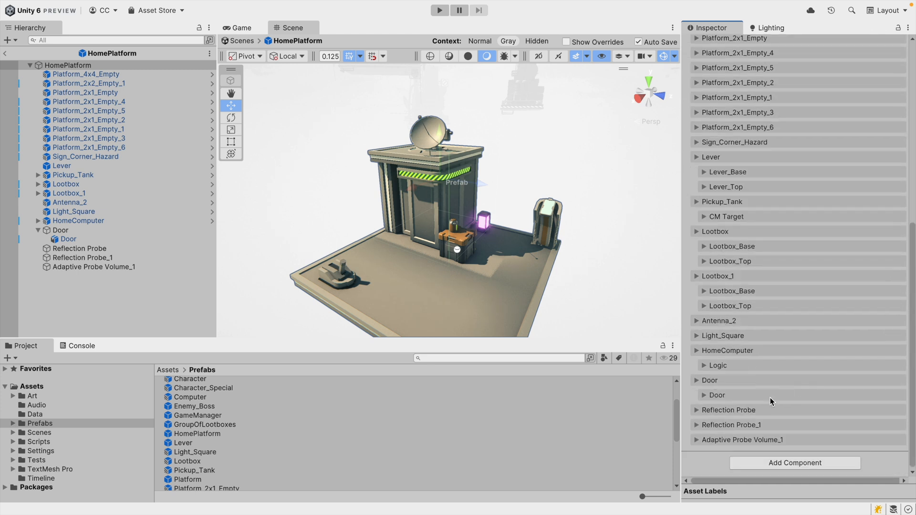
pyautogui.click(696, 410)
pyautogui.scroll(-2, 747, 409)
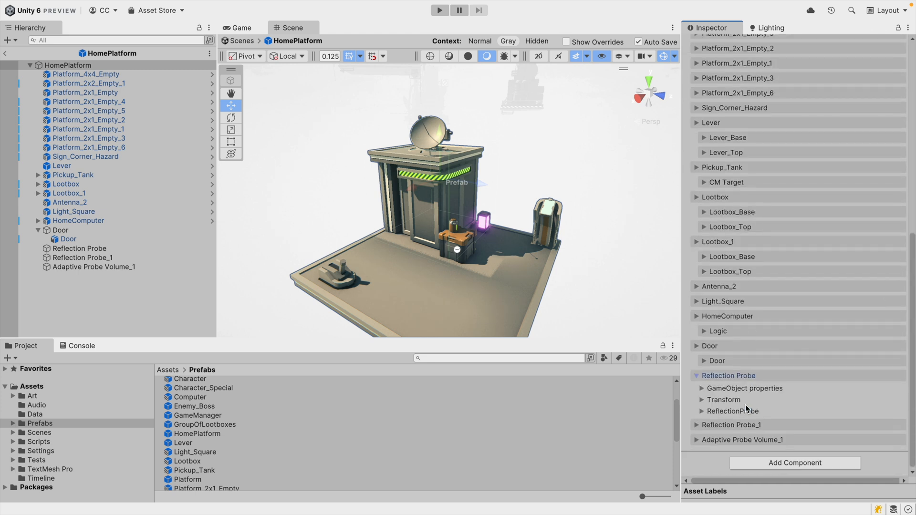
pyautogui.click(702, 411)
pyautogui.scroll(-10, 763, 415)
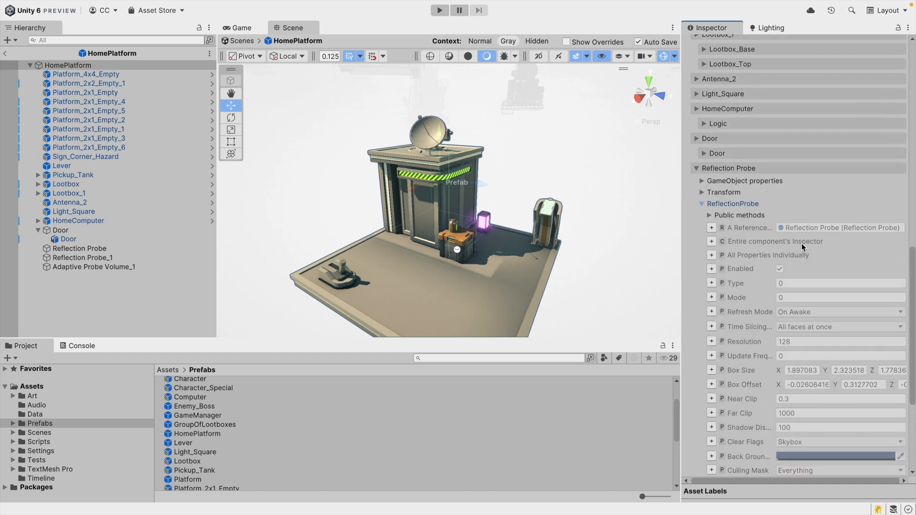
pyautogui.scroll(-3, 746, 305)
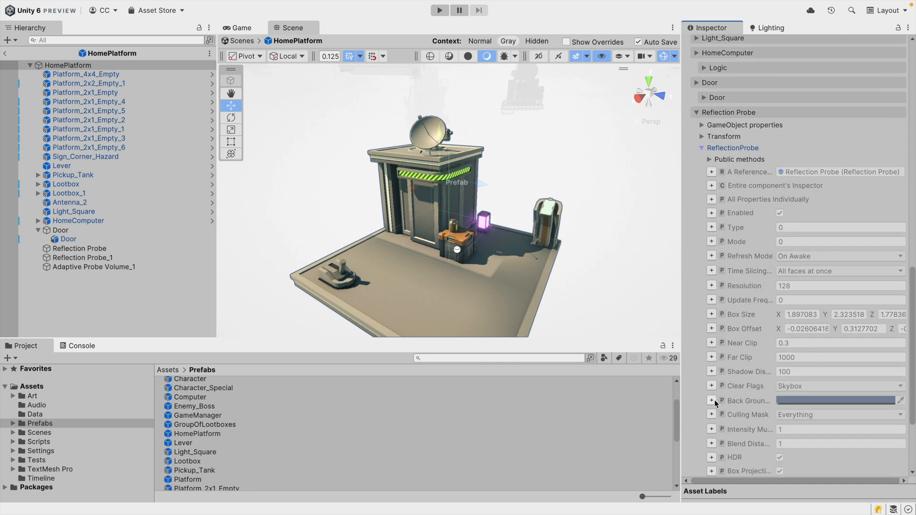
pyautogui.click(711, 186)
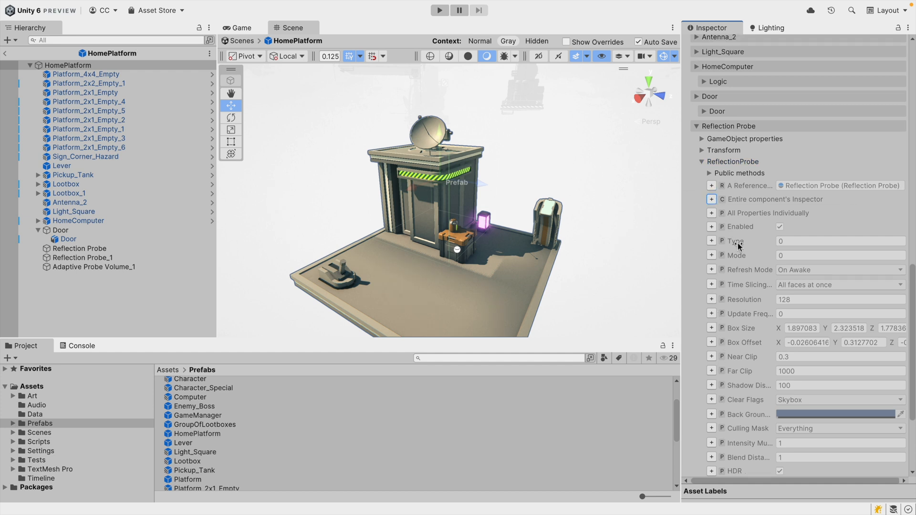
# Exit prefab mode and open the revealed ReflectionProbe's Type options on the HomePlatform instance.
pyautogui.click(5, 53)
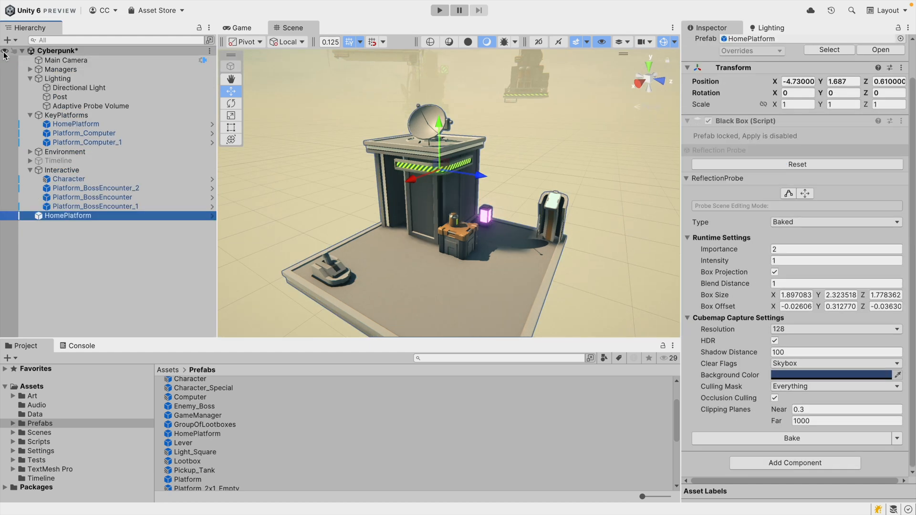
pyautogui.click(695, 183)
pyautogui.click(711, 217)
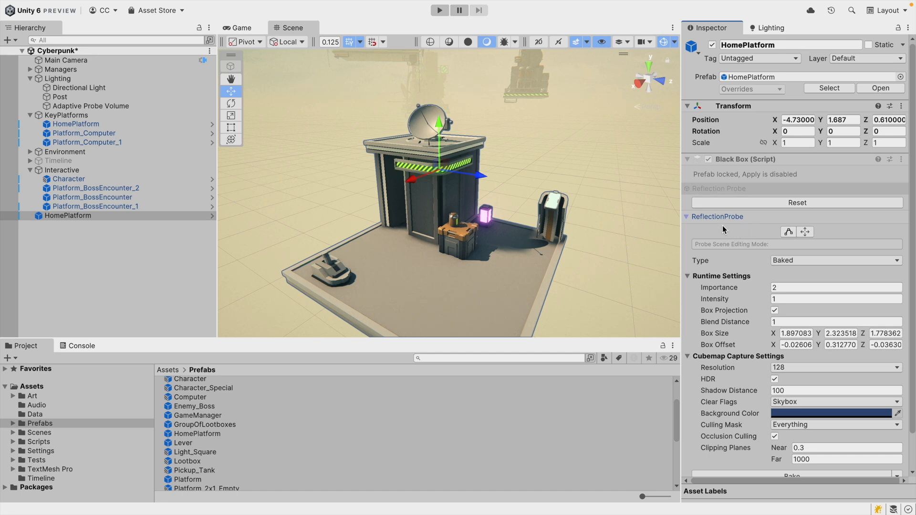
pyautogui.click(880, 259)
pyautogui.click(740, 268)
pyautogui.scroll(-2, 735, 258)
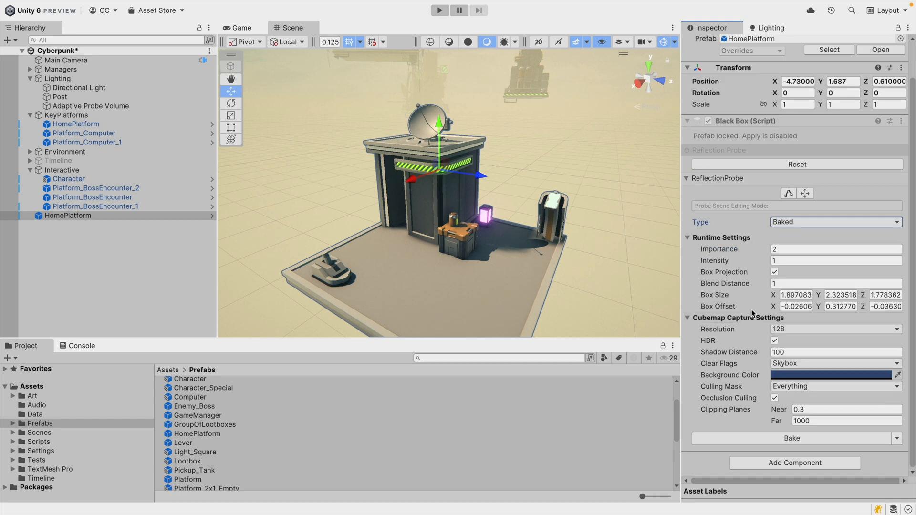
# Inspect the revealed ReflectionProbe settings on the HomePlatform instance by collapsing, reselecting and expanding its sections.
pyautogui.click(728, 239)
pyautogui.click(731, 288)
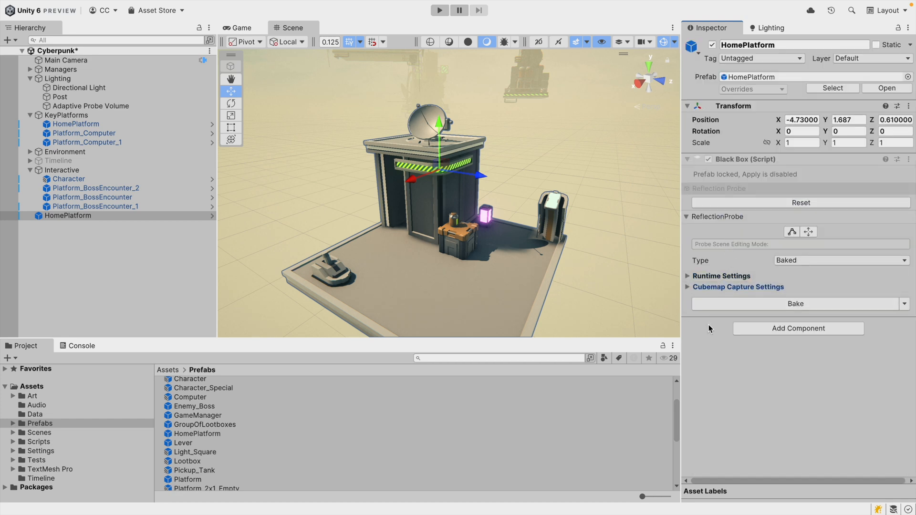
pyautogui.click(726, 217)
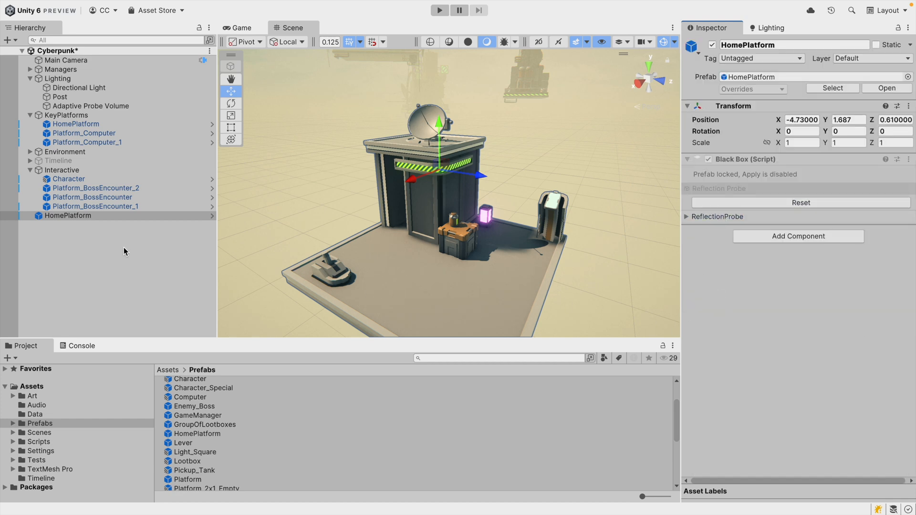
pyautogui.click(113, 216)
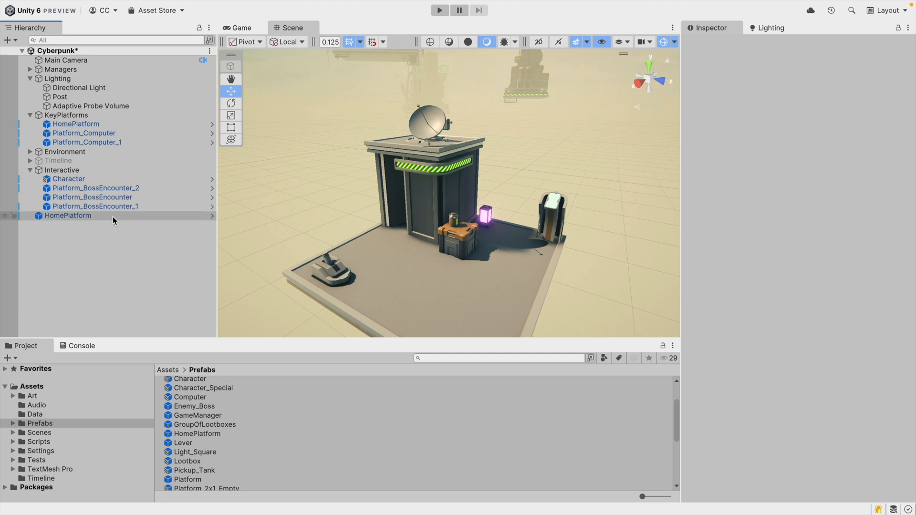
pyautogui.click(117, 260)
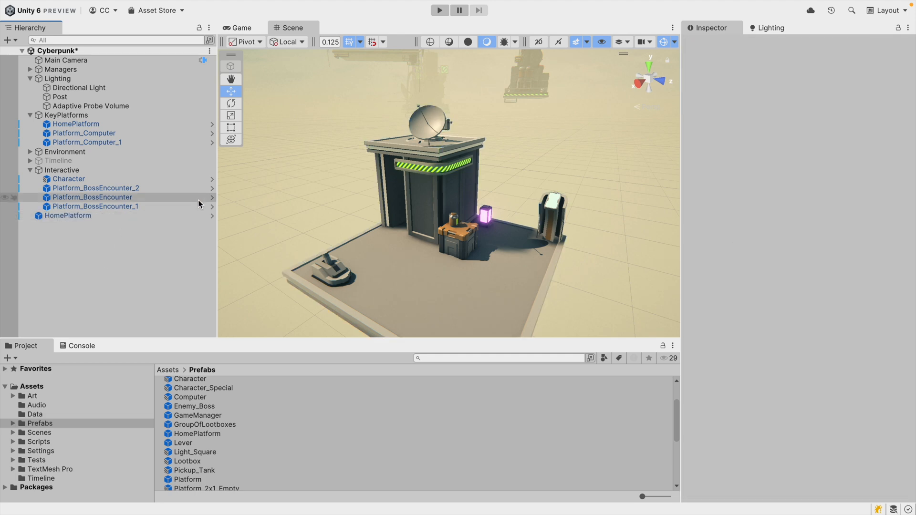
pyautogui.click(196, 216)
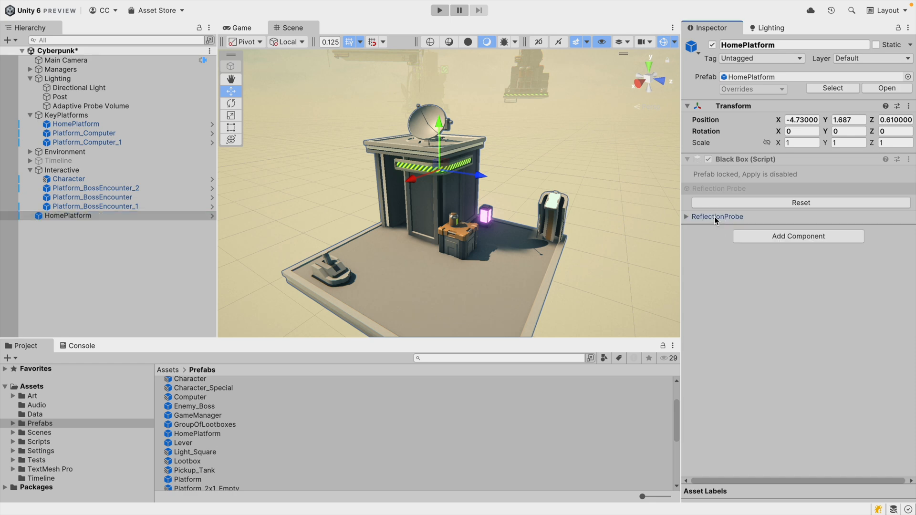
pyautogui.click(715, 218)
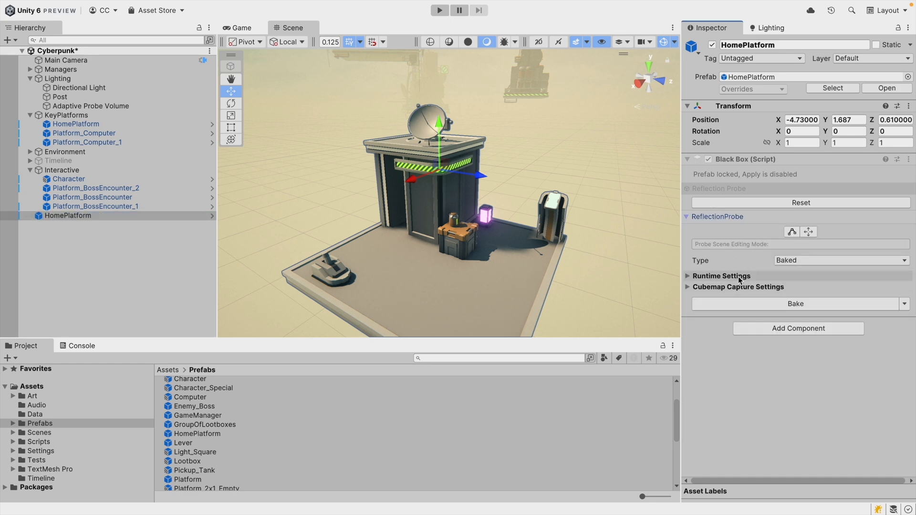
# Open the HomePlatform prefab and list the available properties of the Reflection Probe child's ReflectionProbe component.
pyautogui.click(210, 217)
pyautogui.click(697, 250)
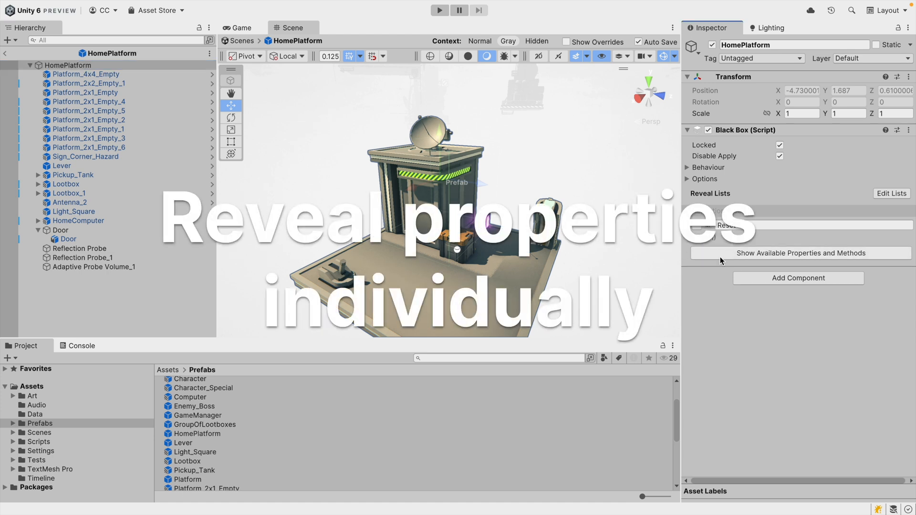
pyautogui.click(705, 252)
pyautogui.scroll(-6, 713, 373)
pyautogui.scroll(-3, 713, 373)
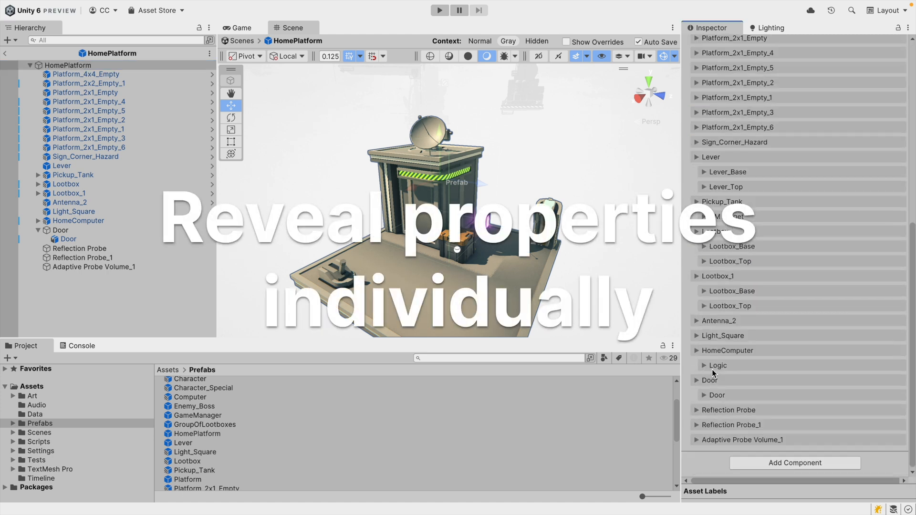
pyautogui.click(696, 410)
pyautogui.scroll(-2, 732, 390)
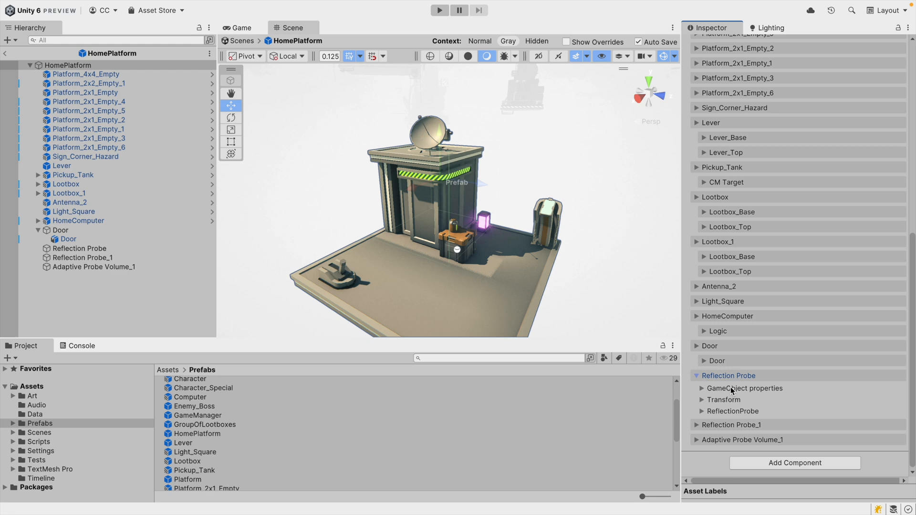
pyautogui.click(702, 410)
# Reveal all of the ReflectionProbe component's properties individually in the BlackBox reveal list.
pyautogui.scroll(-15, 730, 334)
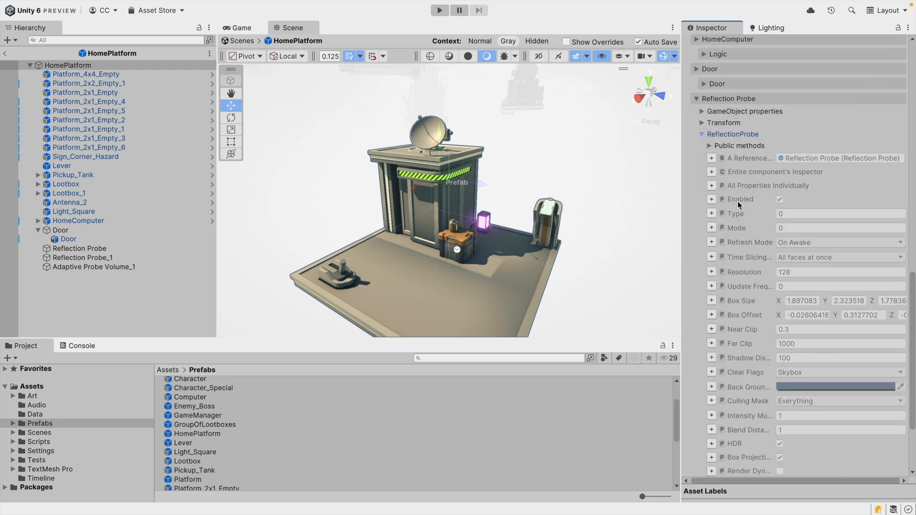
pyautogui.scroll(-2, 819, 256)
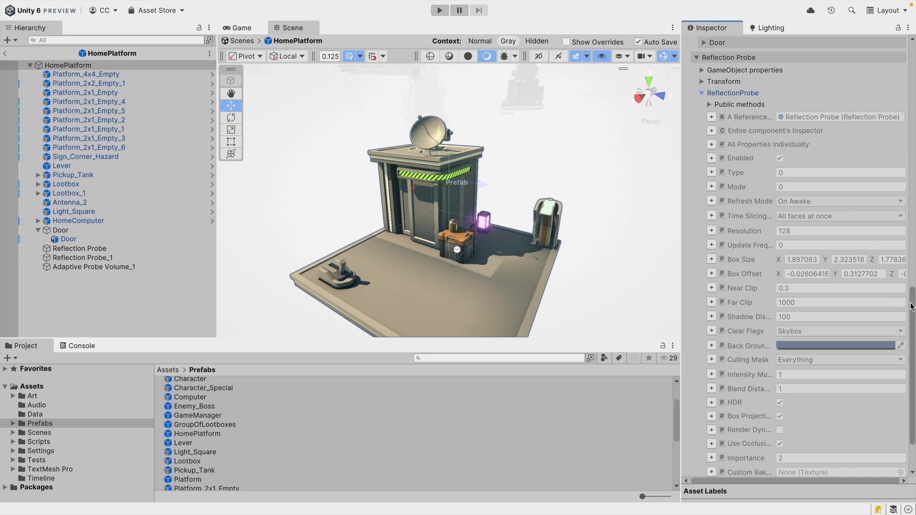
pyautogui.scroll(-3, 904, 315)
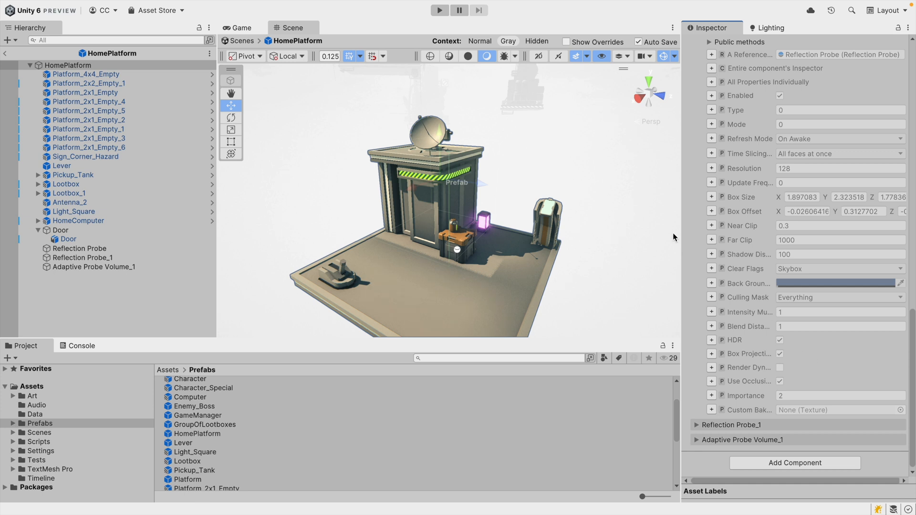
pyautogui.moveTo(682, 229); pyautogui.dragTo(653, 229)
pyautogui.scroll(2, 770, 257)
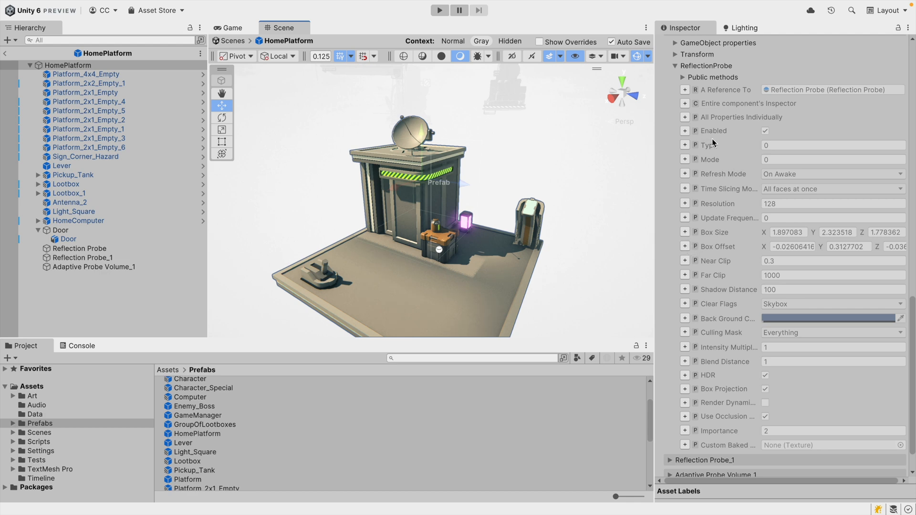
pyautogui.click(685, 117)
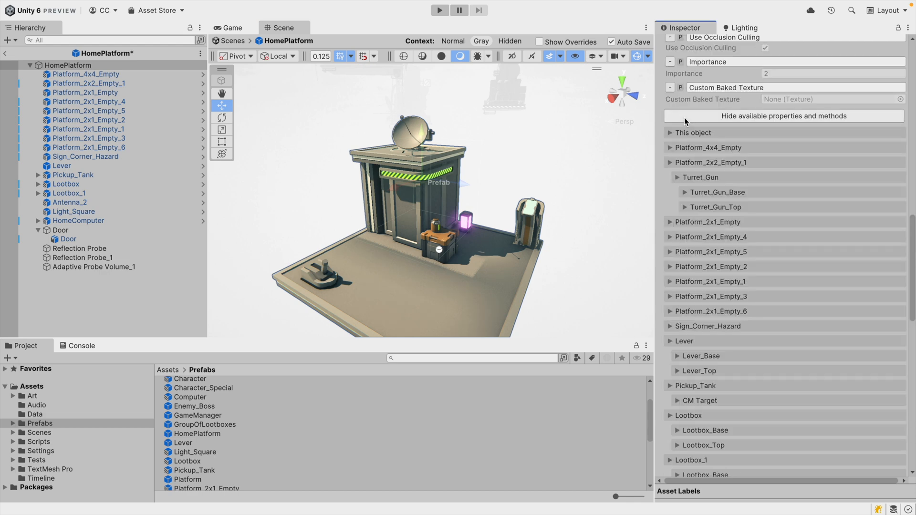
# Remove the Shadow Distance, Box Size, Update Frequency and Resolution properties from the reveal list.
pyautogui.scroll(15, 725, 313)
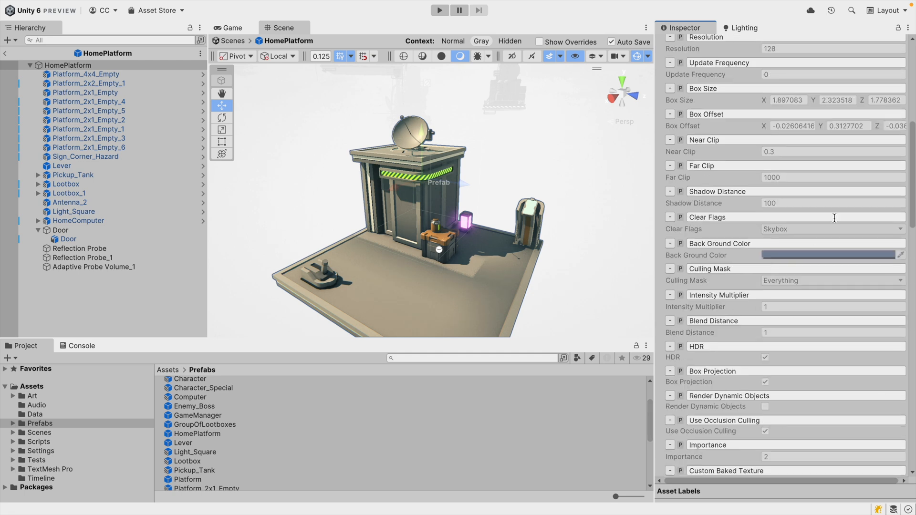
pyautogui.moveTo(911, 166); pyautogui.dragTo(911, 122)
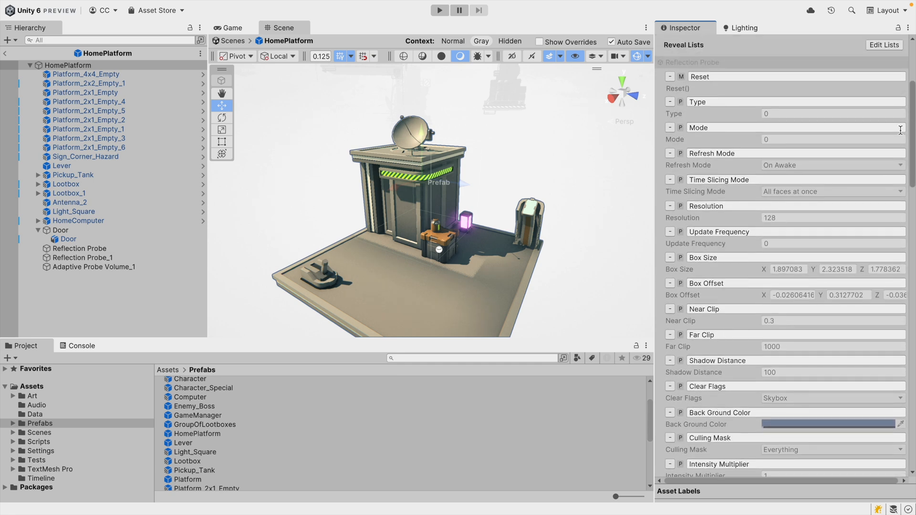
pyautogui.click(670, 361)
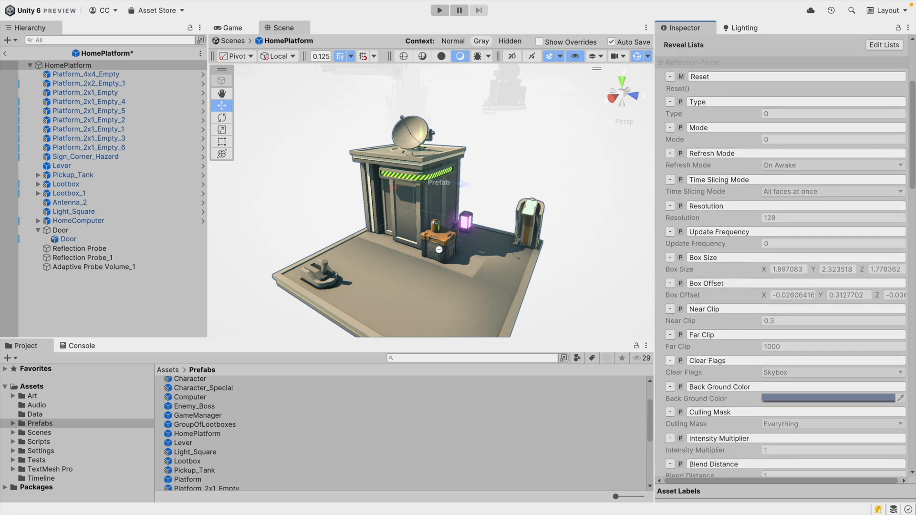
pyautogui.click(670, 257)
pyautogui.click(670, 232)
pyautogui.click(670, 206)
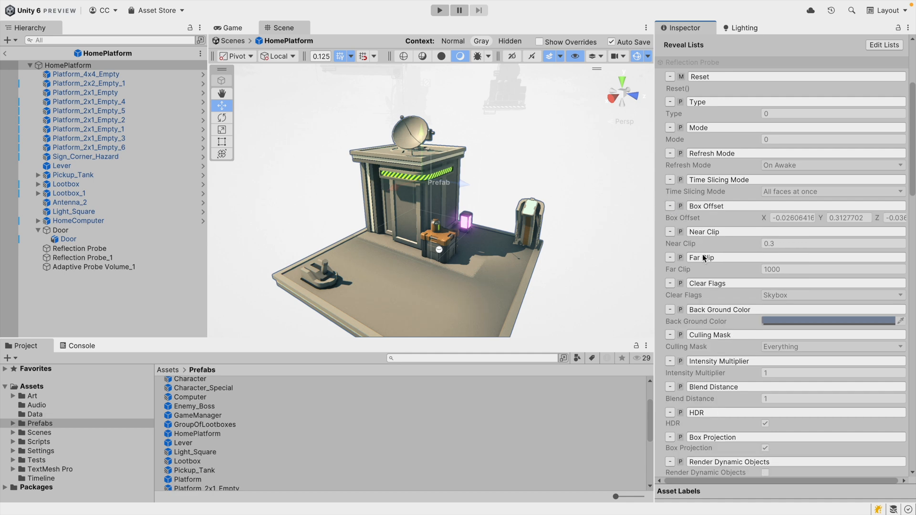
pyautogui.moveTo(912, 135); pyautogui.dragTo(901, 92)
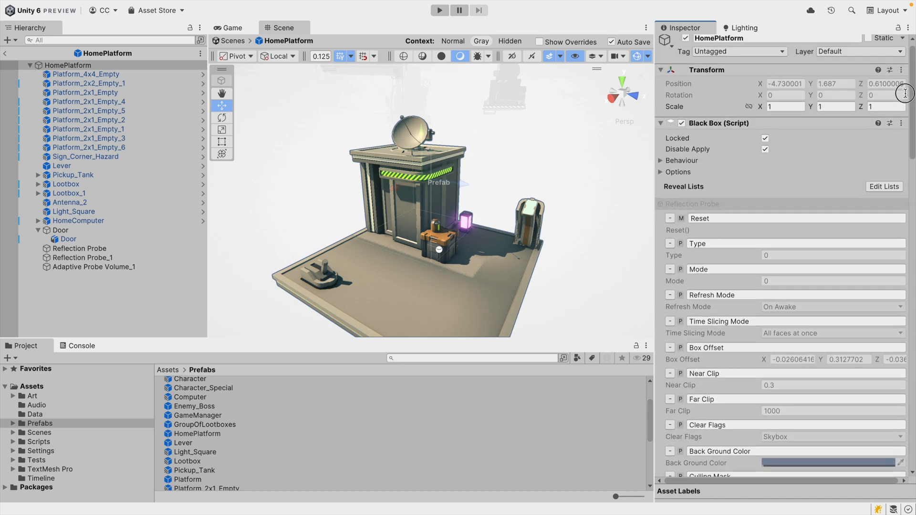
# Exit prefab mode to view the revealed properties on the instance, and reopen the HomePlatform prefab.
pyautogui.click(5, 53)
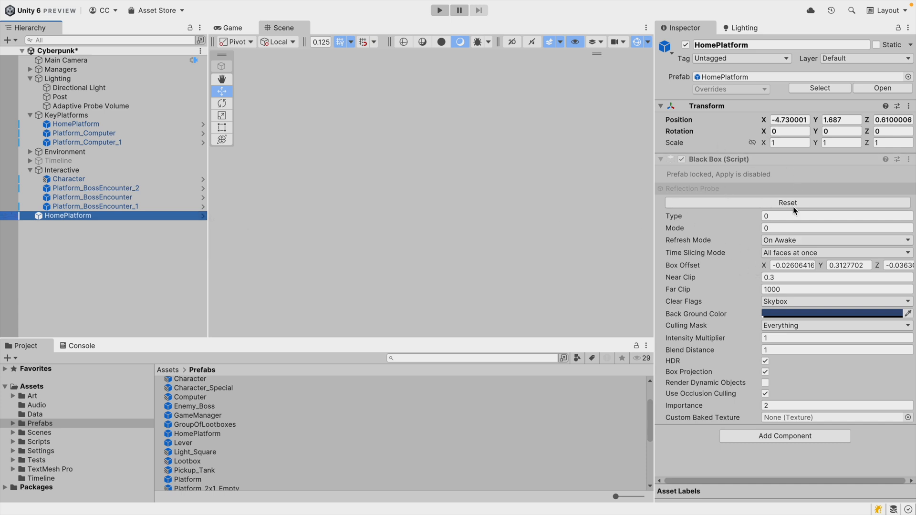
pyautogui.click(201, 217)
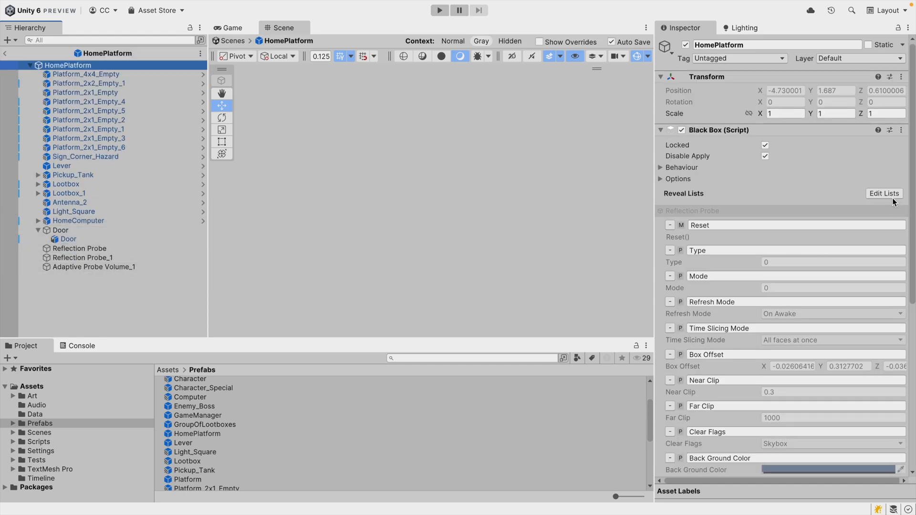
# Empty the Default reveal list by removing all revealed properties and methods, then leave list editing.
pyautogui.moveTo(912, 175)
pyautogui.mouseDown()
pyautogui.moveTo(912, 261)
pyautogui.moveTo(911, 160)
pyautogui.mouseUp()
pyautogui.click(884, 194)
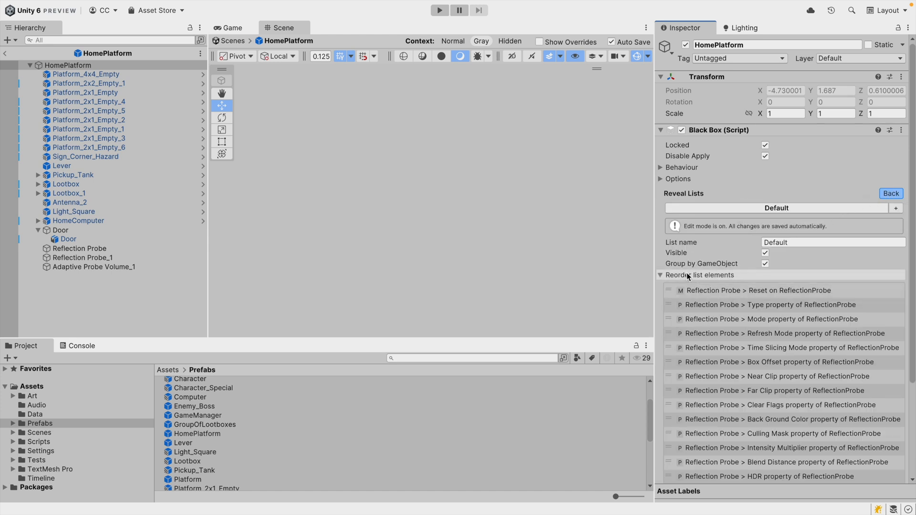
pyautogui.click(687, 275)
pyautogui.click(723, 292)
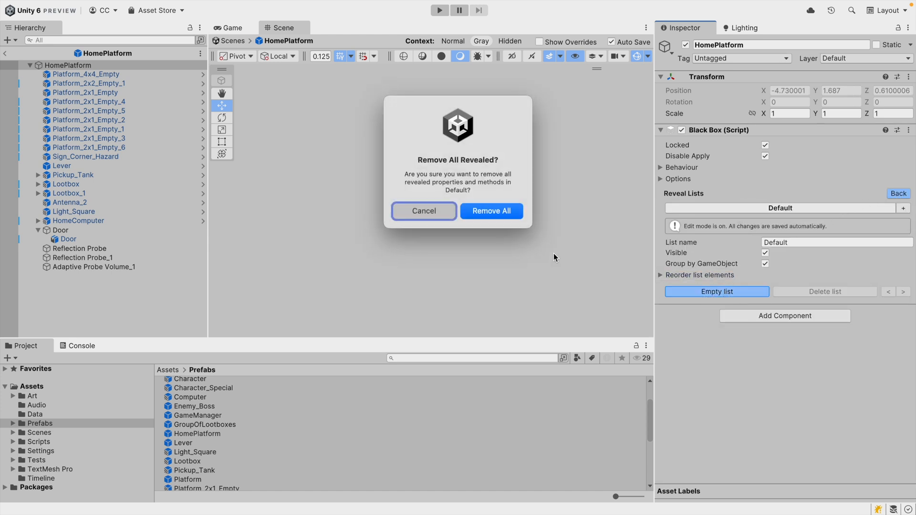
pyautogui.click(500, 210)
pyautogui.click(674, 276)
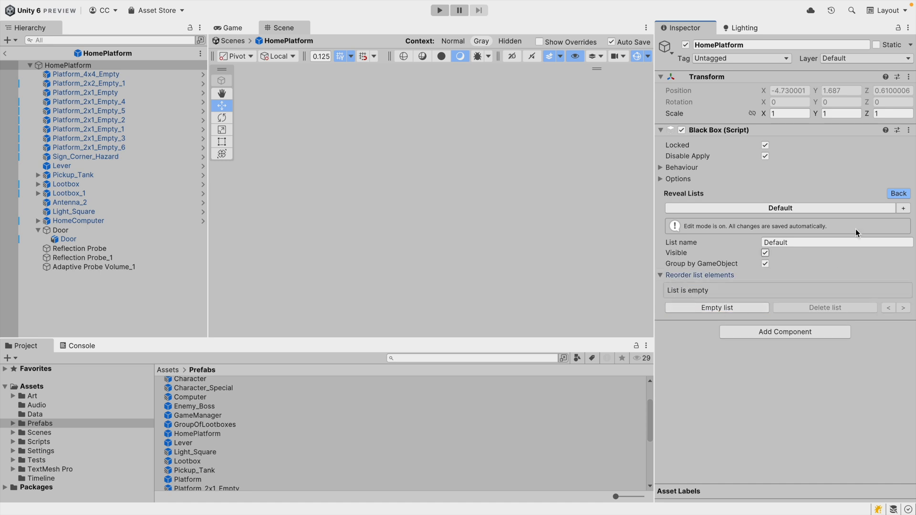
pyautogui.click(890, 194)
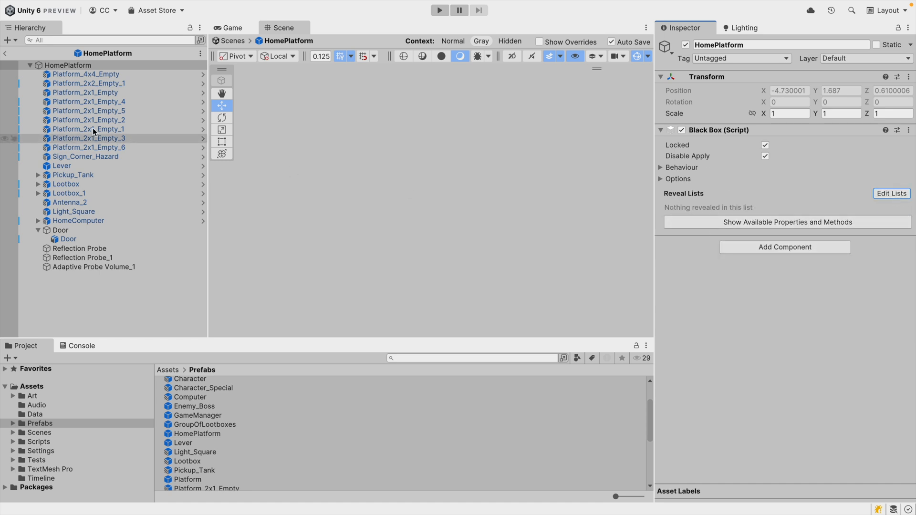
pyautogui.click(5, 52)
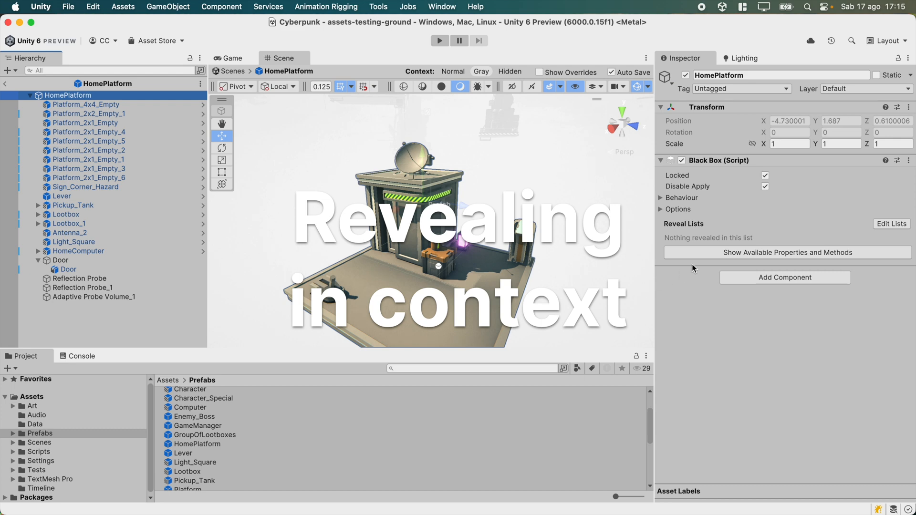
# Select Antenna_2 and browse the BlackBox reveal options in its Transform component's context menu.
pyautogui.click(830, 252)
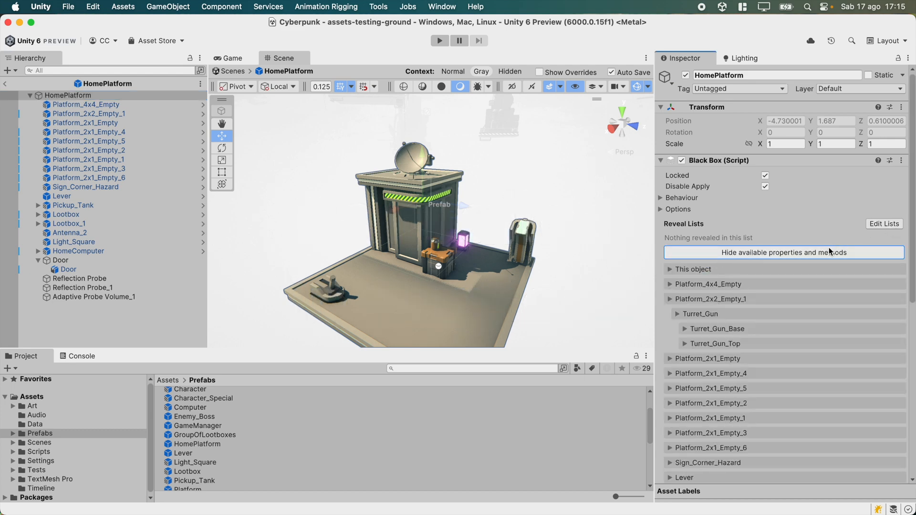
pyautogui.click(830, 253)
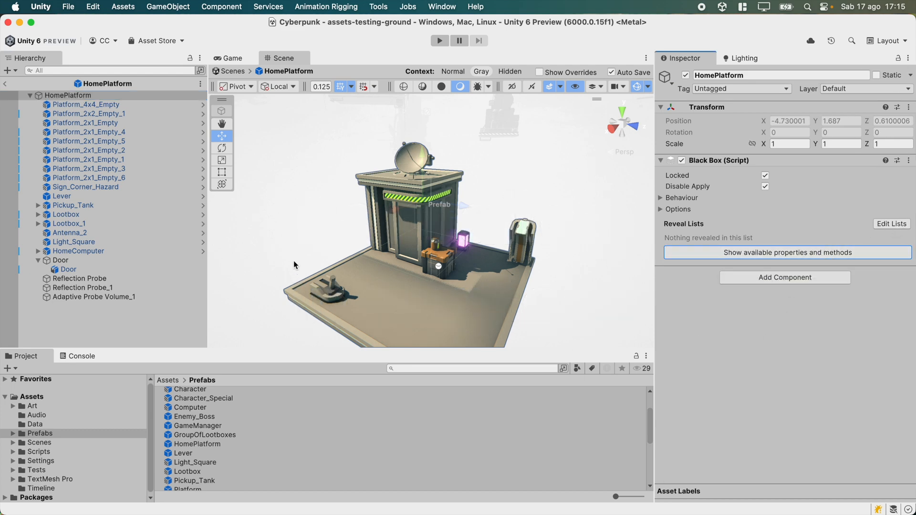
pyautogui.click(128, 236)
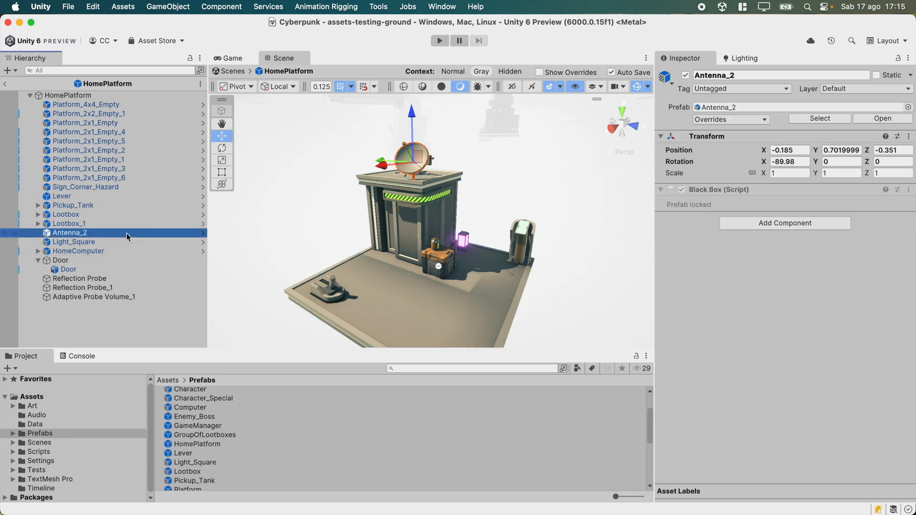
pyautogui.rightClick(723, 138)
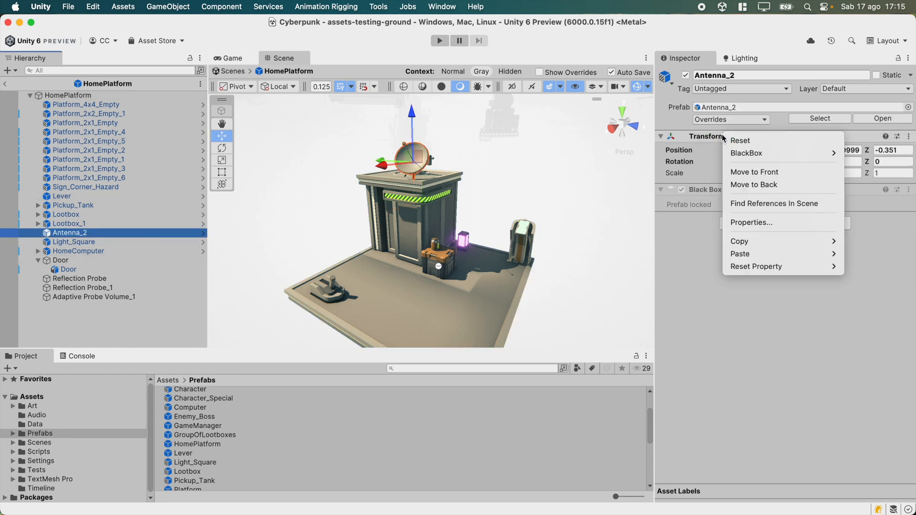
pyautogui.moveTo(744, 153)
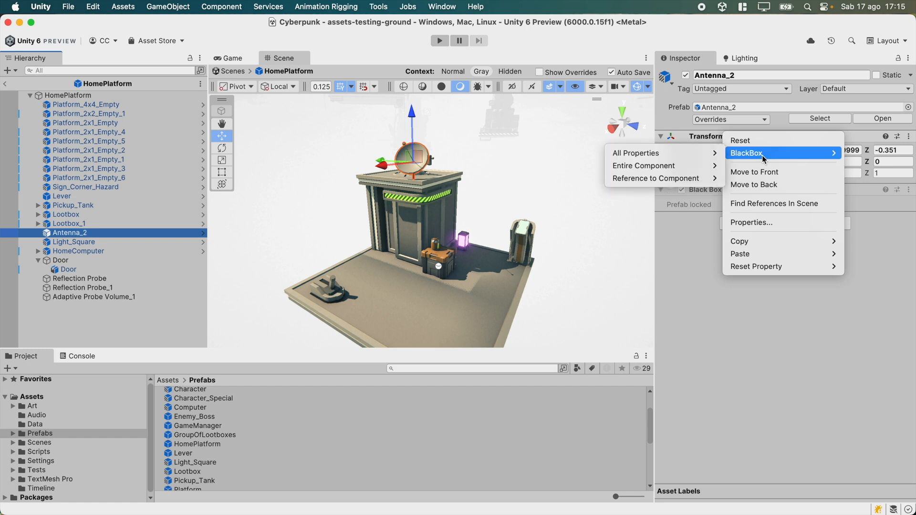
pyautogui.moveTo(692, 156)
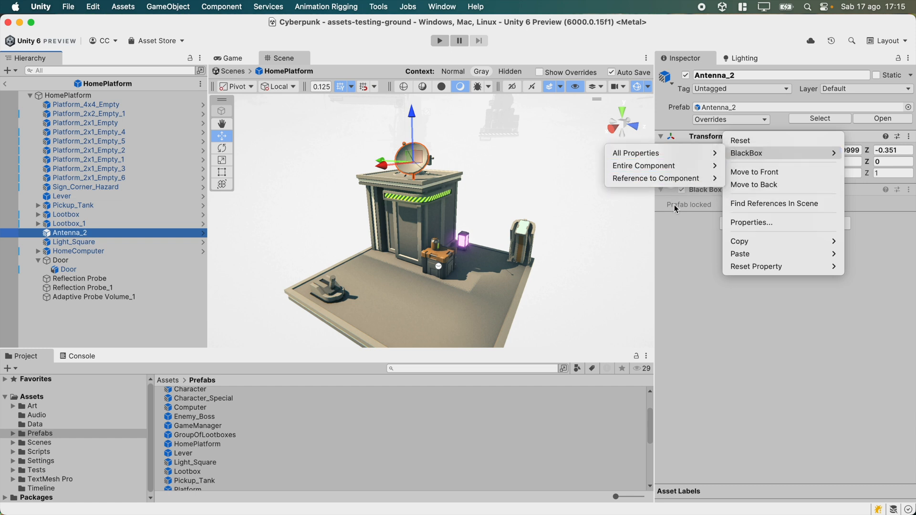
pyautogui.moveTo(667, 170)
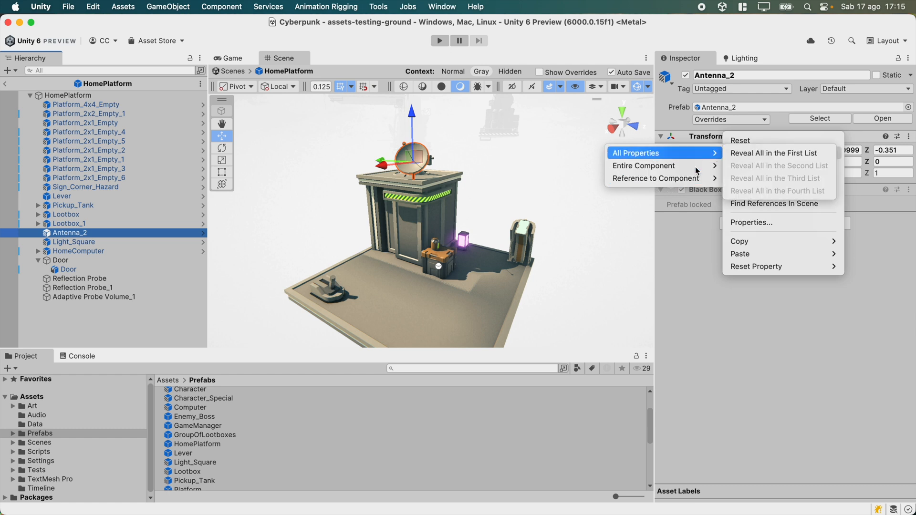
pyautogui.press('Escape')
# Browse the BlackBox reveal options on Antenna_2's Position and Lever's Local rotation properties, then reselect the HomePlatform root.
pyautogui.rightClick(681, 151)
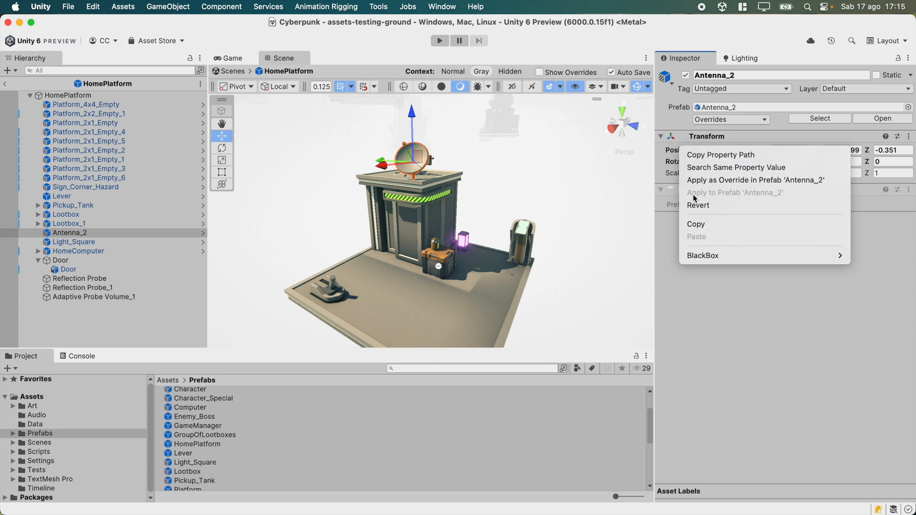
pyautogui.moveTo(702, 255)
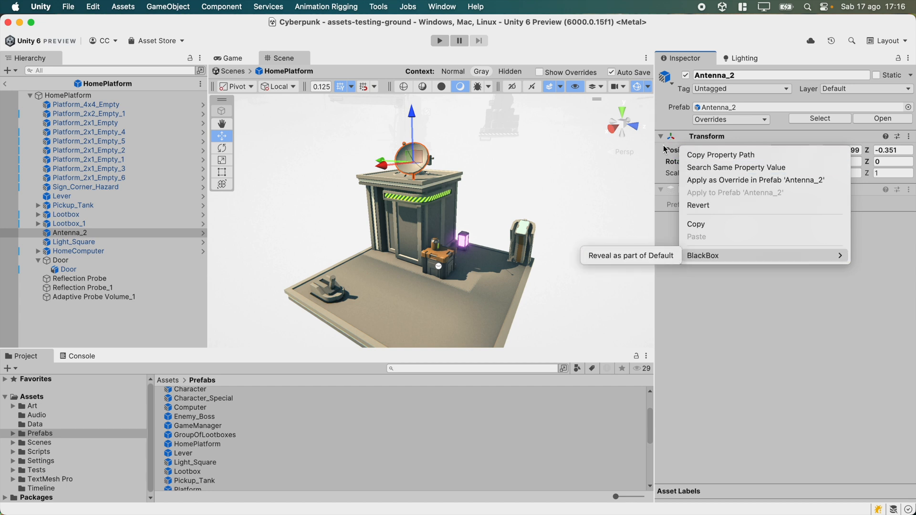
pyautogui.press('Escape')
pyautogui.click(103, 95)
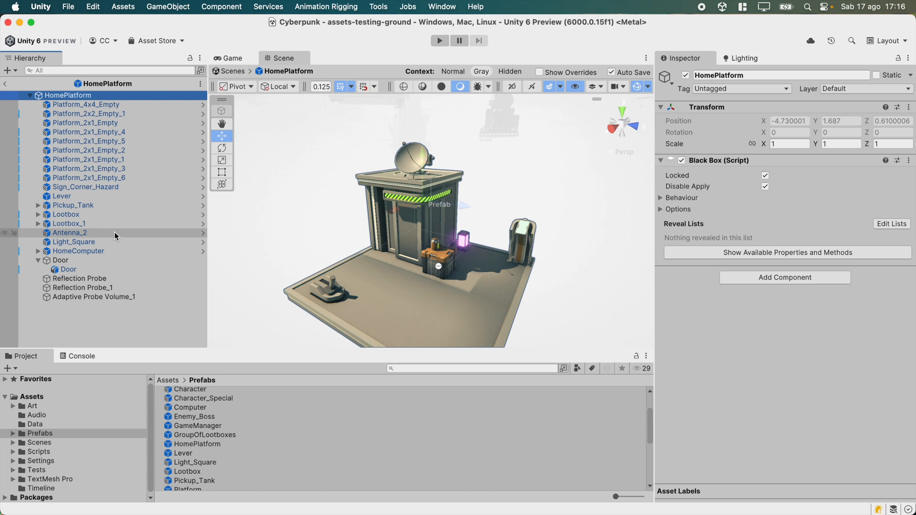
pyautogui.click(106, 197)
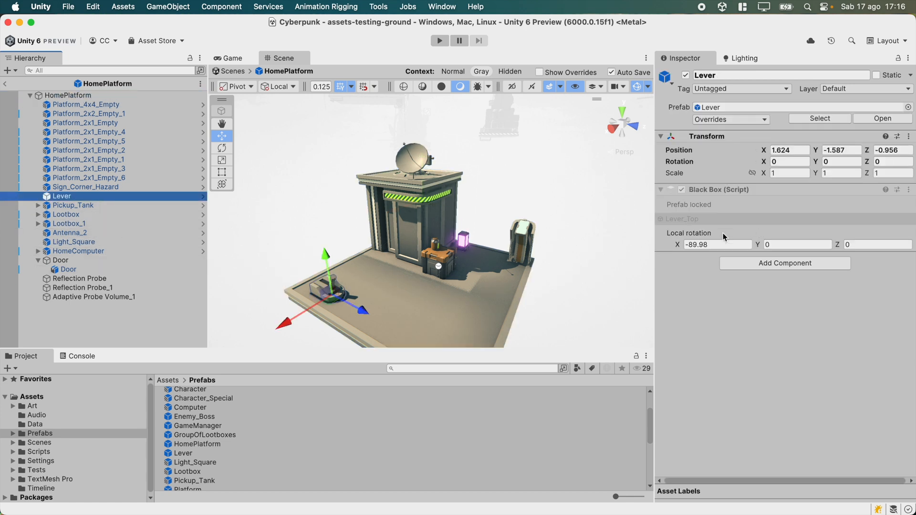
pyautogui.rightClick(699, 233)
pyautogui.moveTo(744, 316)
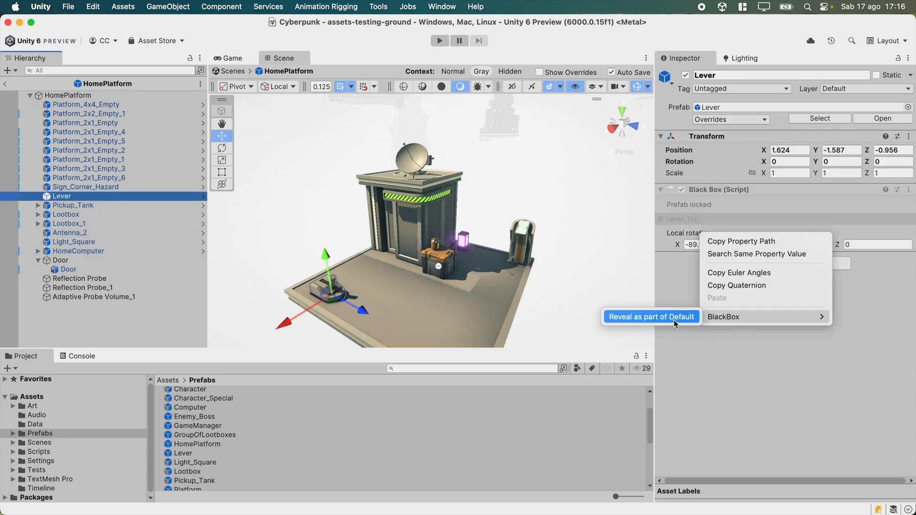
pyautogui.click(716, 361)
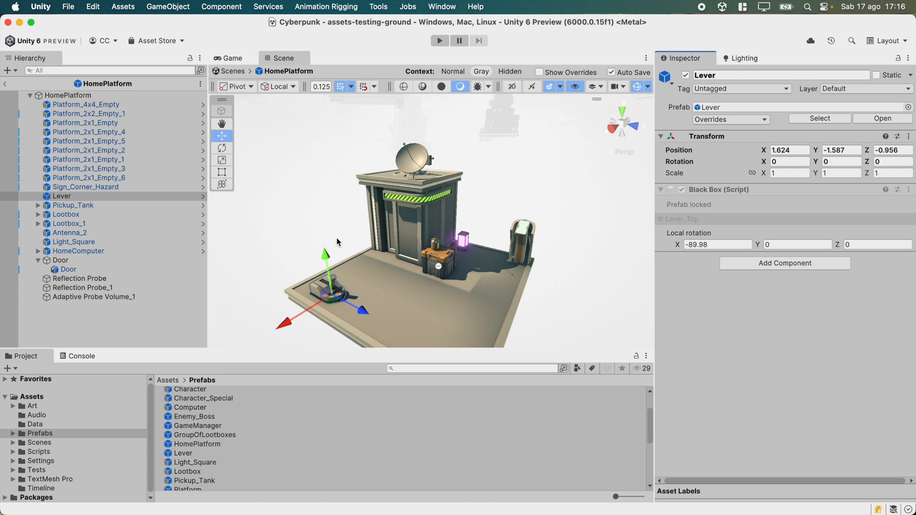
pyautogui.click(133, 98)
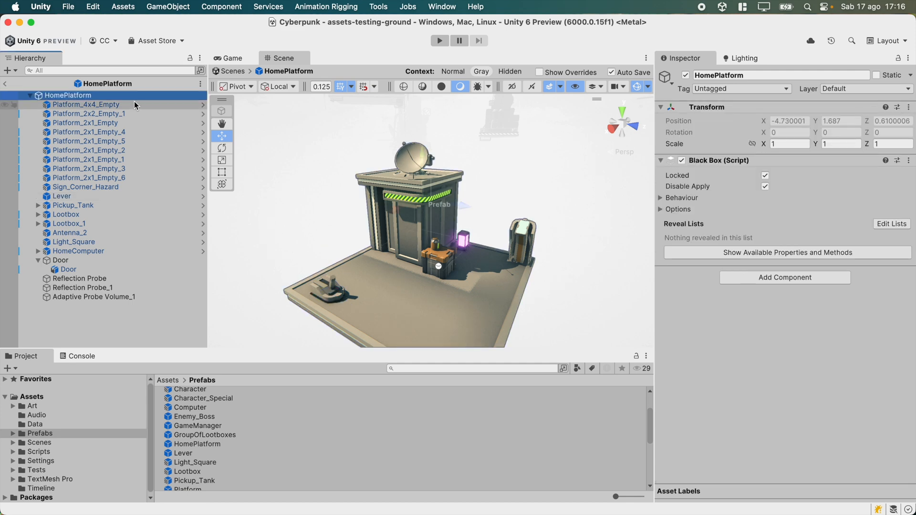
# Exit prefab mode, select the Platform_BossEncounter_1 boss platform in the scene and open it in prefab mode in context.
pyautogui.click(4, 84)
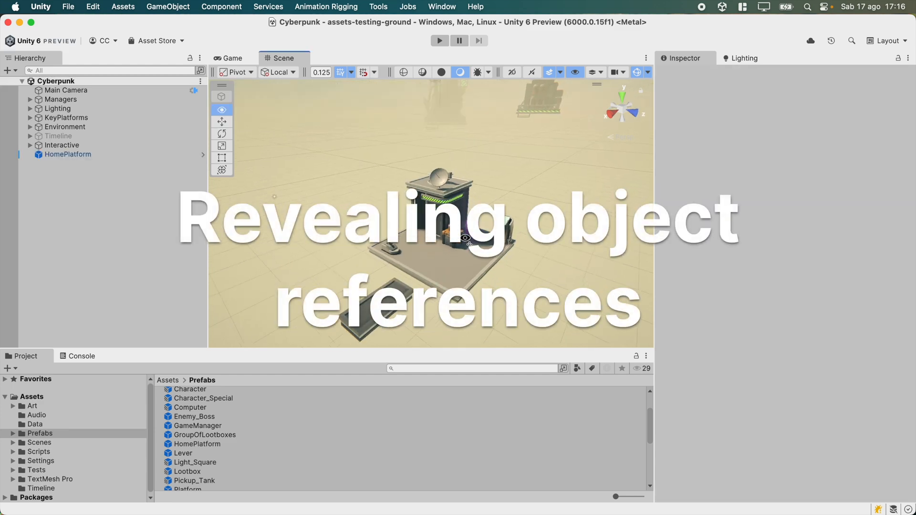
pyautogui.press('a')
pyautogui.moveTo(251, 273); pyautogui.dragTo(188, 259, button='right')
pyautogui.click(479, 243)
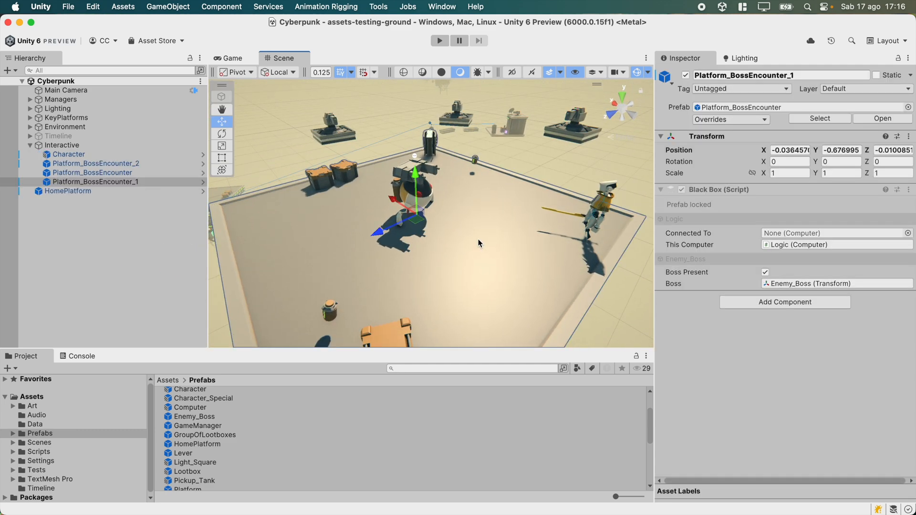
pyautogui.keyDown('alt'); pyautogui.moveTo(534, 244); pyautogui.dragTo(439, 219); pyautogui.keyUp('alt')
pyautogui.scroll(5, 468, 223)
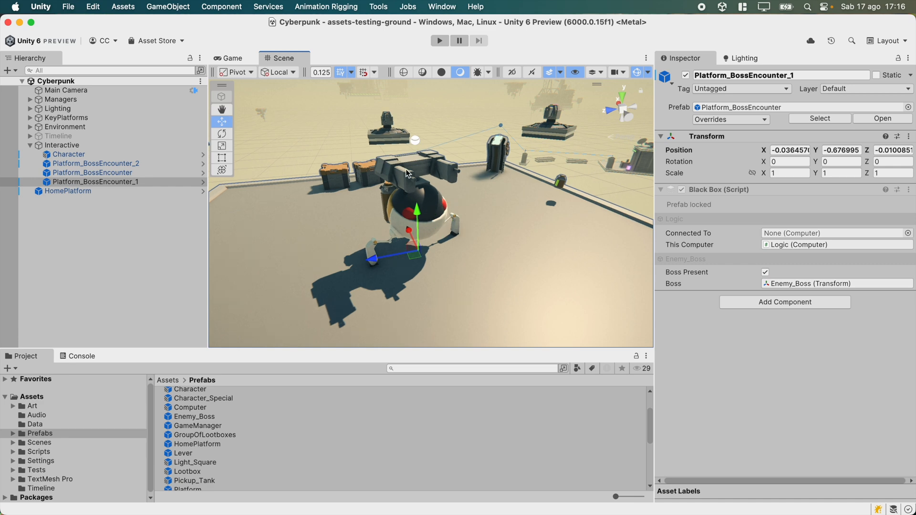
pyautogui.click(202, 181)
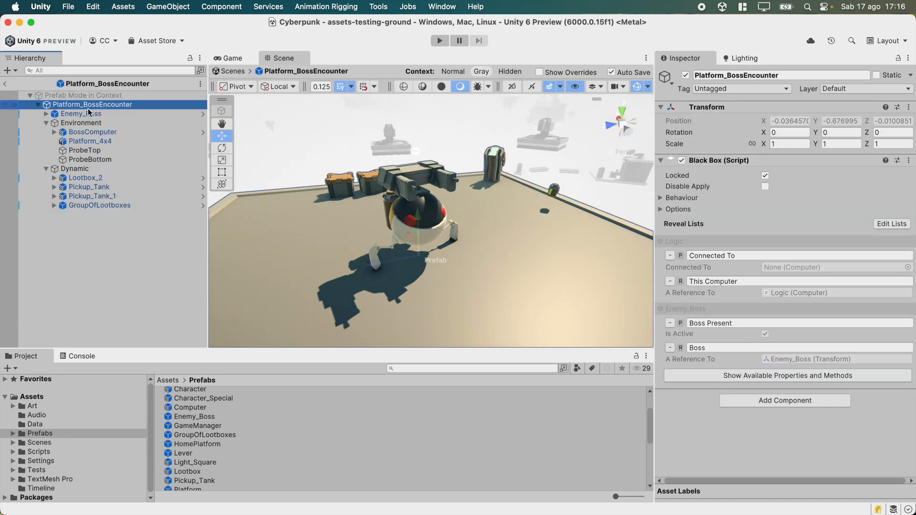
# Select Enemy_Boss inside the prefab, expand and collapse its children, then exit prefab mode.
pyautogui.click(87, 115)
pyautogui.click(46, 114)
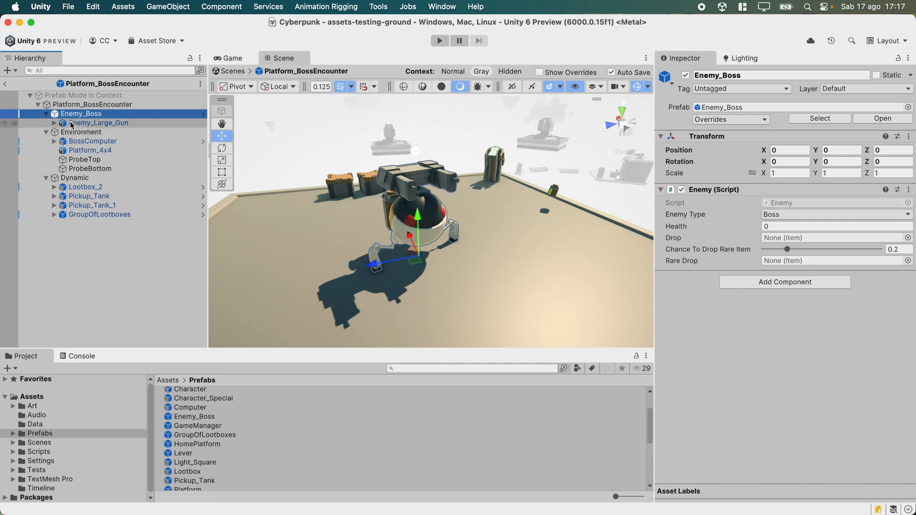
pyautogui.click(47, 114)
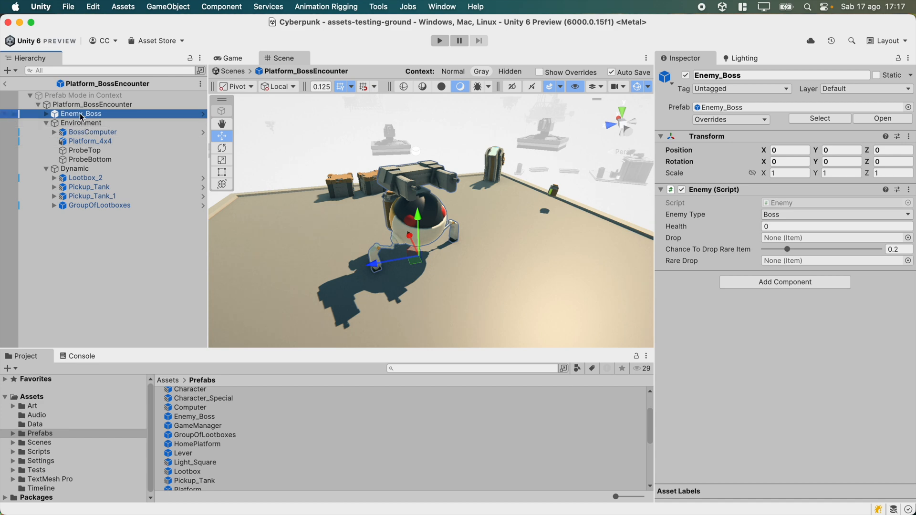
pyautogui.click(791, 373)
pyautogui.click(5, 83)
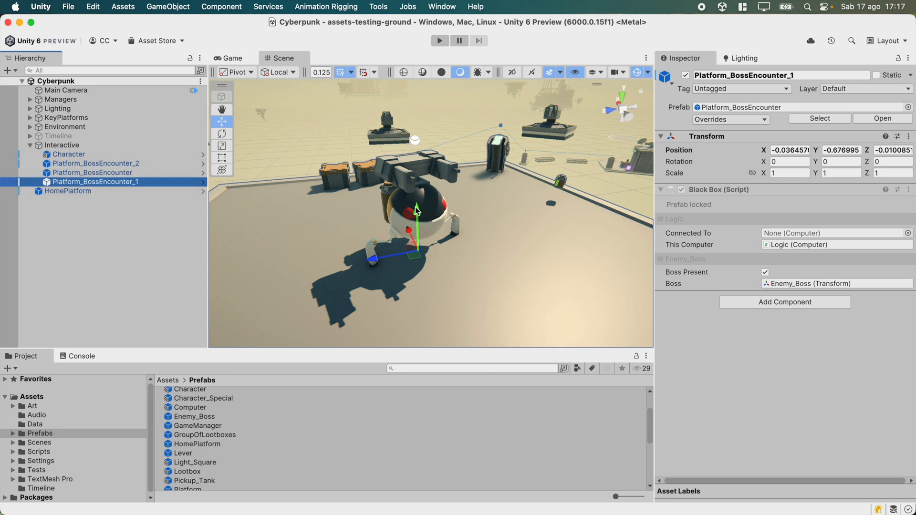
# Create a Cinemachine Camera in the scene hierarchy.
pyautogui.click(97, 291)
pyautogui.rightClick(99, 265)
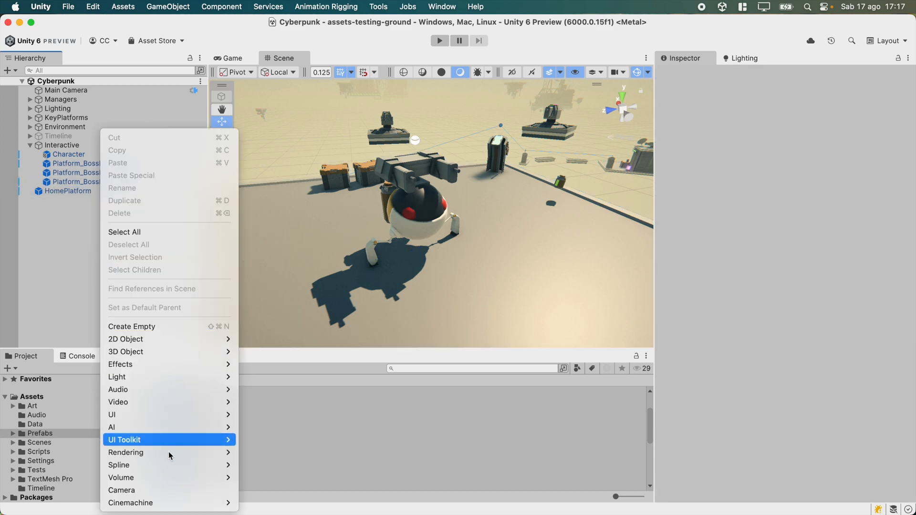
pyautogui.moveTo(177, 504)
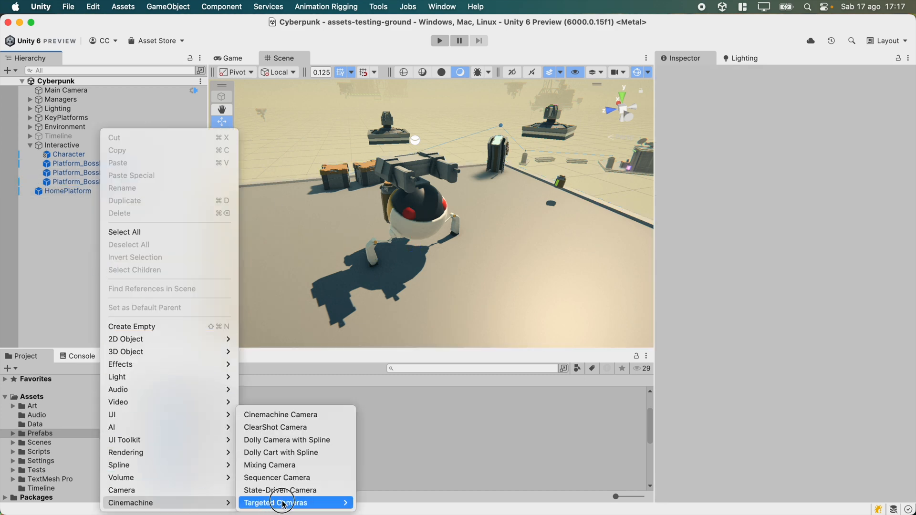
pyautogui.click(314, 418)
pyautogui.keyDown('alt'); pyautogui.moveTo(562, 213); pyautogui.dragTo(664, 174); pyautogui.keyUp('alt')
pyautogui.keyDown('alt'); pyautogui.moveTo(600, 200); pyautogui.dragTo(325, 222); pyautogui.keyUp('alt')
pyautogui.keyDown('alt'); pyautogui.moveTo(453, 234); pyautogui.dragTo(459, 286); pyautogui.keyUp('alt')
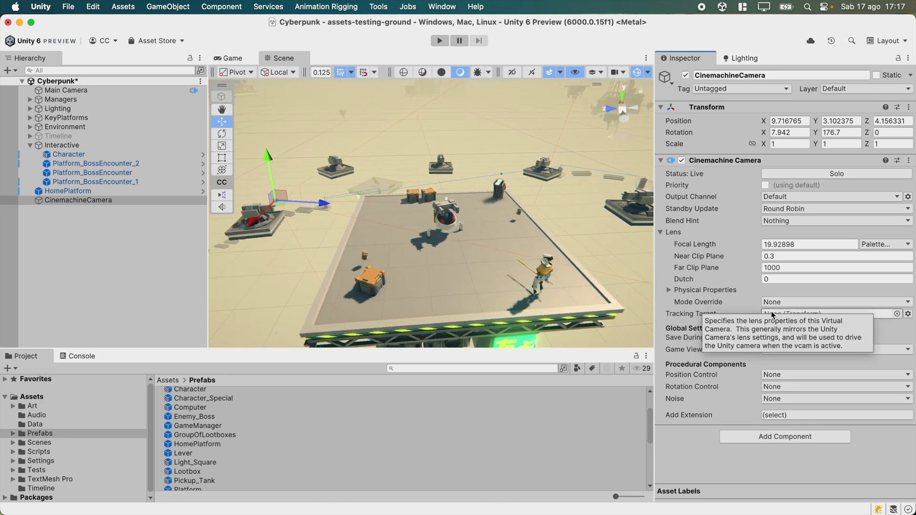
# Browse the scene objects offered for the camera's Tracking Target and close the picker.
pyautogui.click(897, 313)
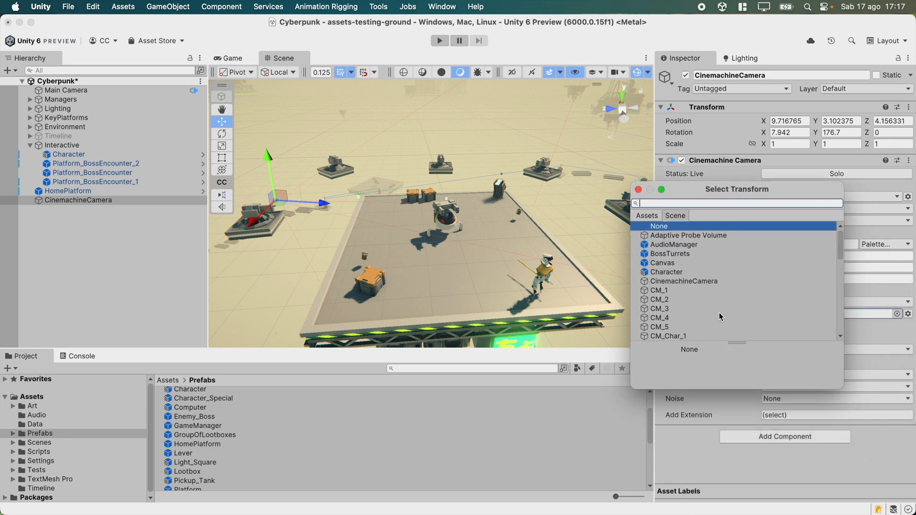
pyautogui.moveTo(838, 243)
pyautogui.mouseDown()
pyautogui.moveTo(833, 323)
pyautogui.moveTo(835, 255)
pyautogui.mouseUp()
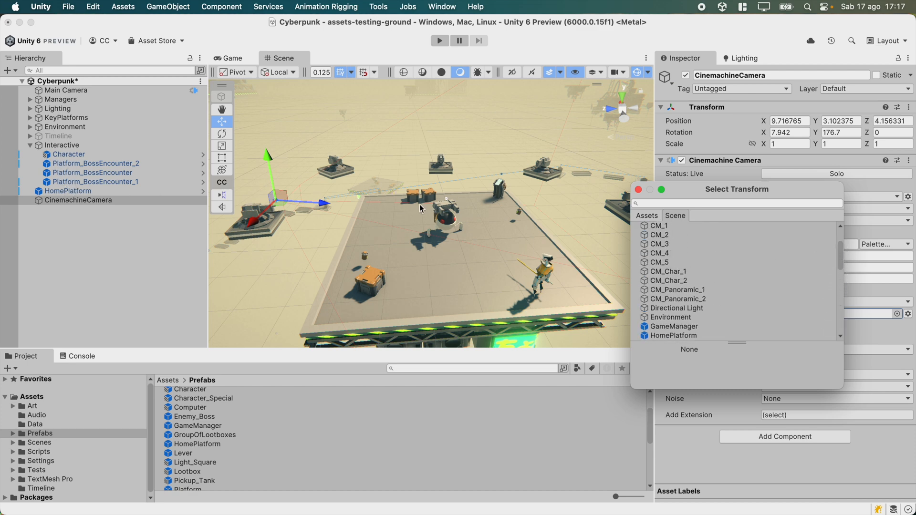
pyautogui.click(638, 190)
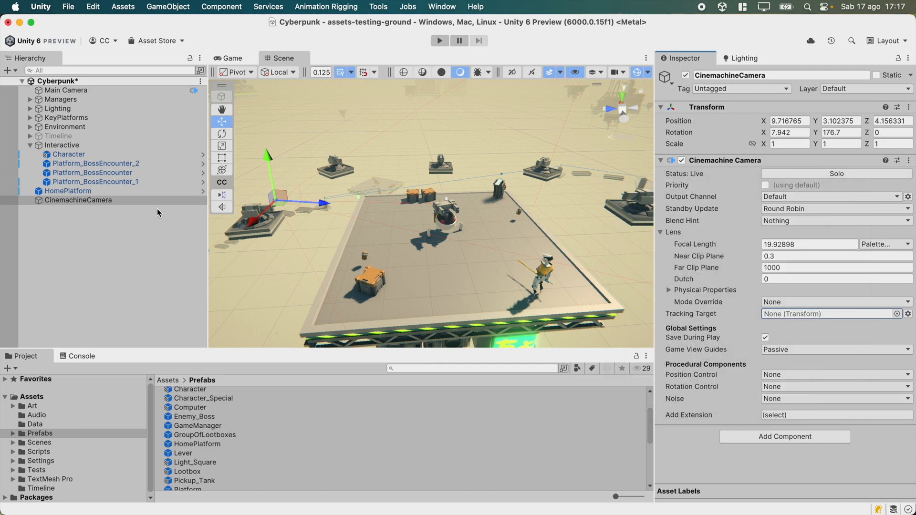
# Open Platform_BossEncounter_1 in prefab mode and reveal a reference to Enemy_Boss's Transform component in the first list.
pyautogui.click(455, 220)
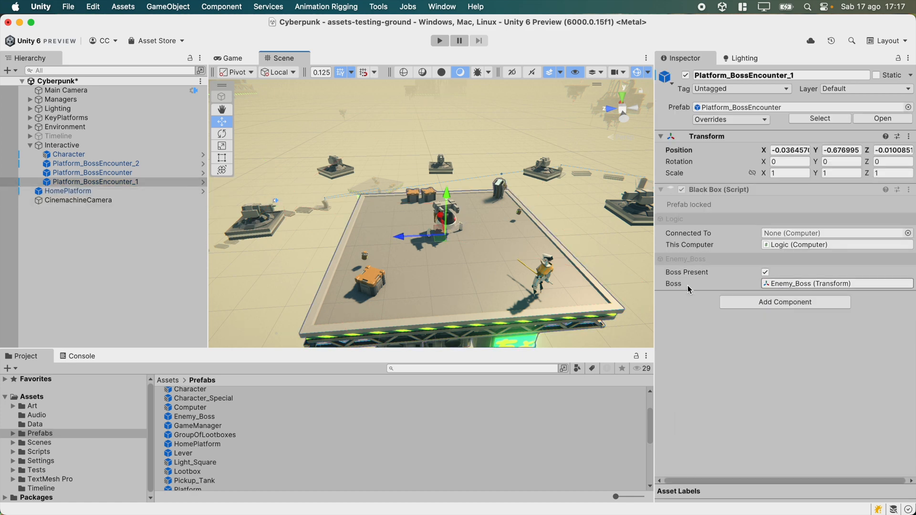
pyautogui.click(203, 181)
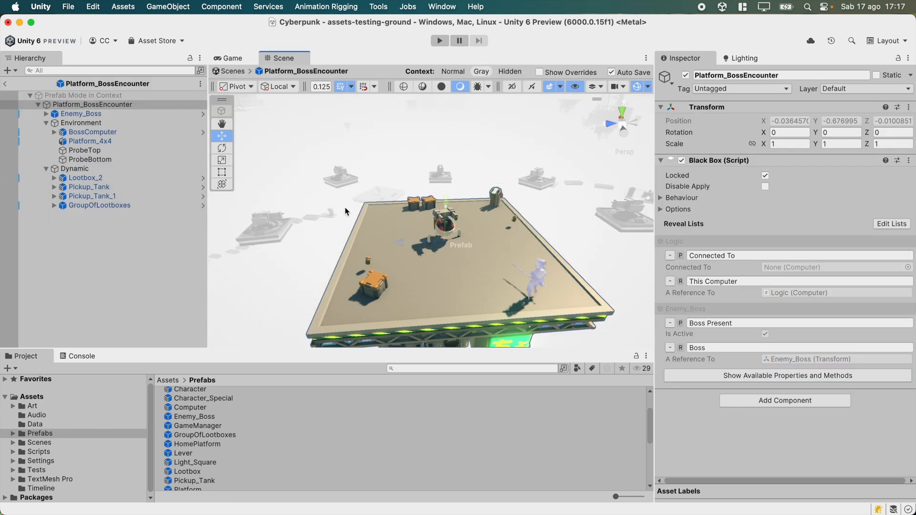
pyautogui.doubleClick(145, 115)
pyautogui.moveTo(491, 240); pyautogui.dragTo(406, 224, button='right')
pyautogui.press('d')
pyautogui.press('w')
pyautogui.press('s')
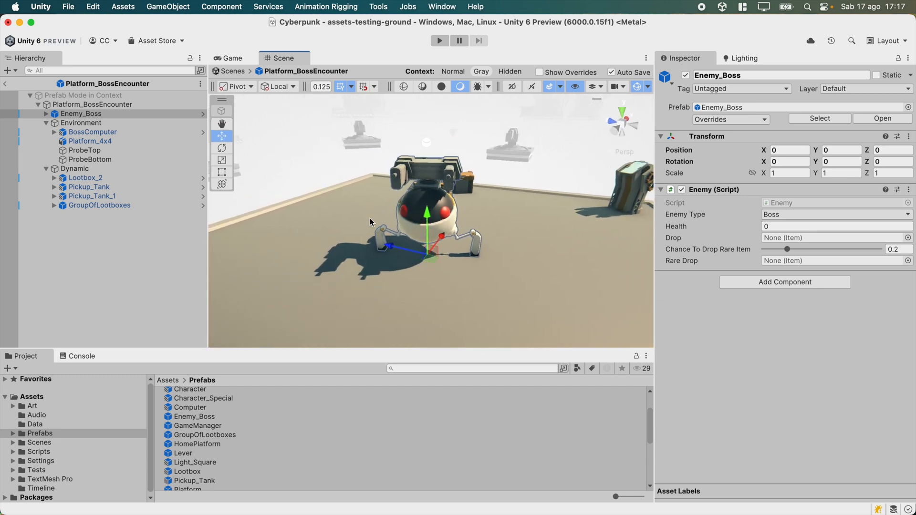
pyautogui.rightClick(762, 140)
pyautogui.moveTo(811, 156)
pyautogui.moveTo(729, 181)
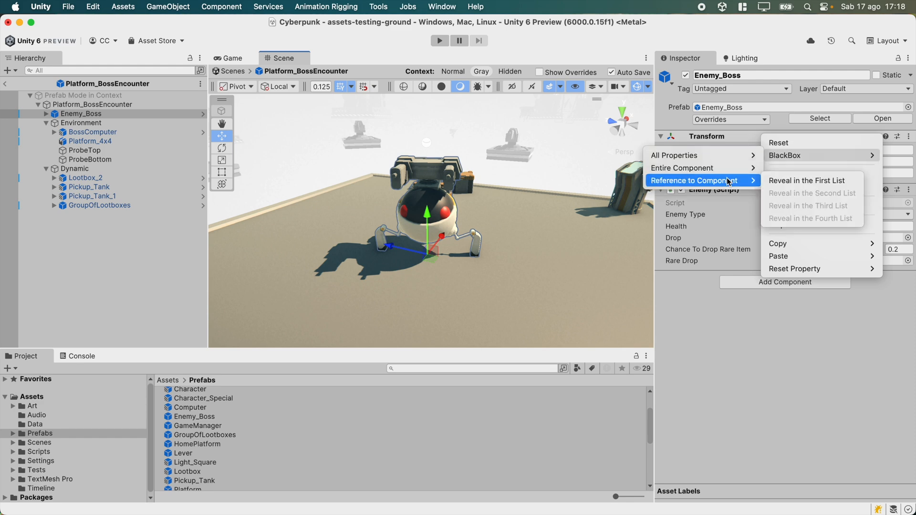
pyautogui.click(786, 185)
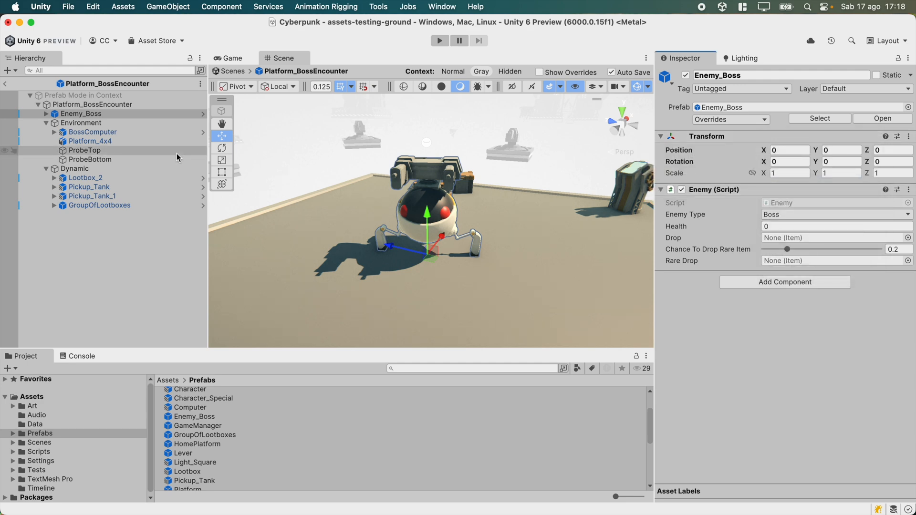
# Remove the newly revealed Transform reference from the prefab root's reveal list.
pyautogui.click(119, 107)
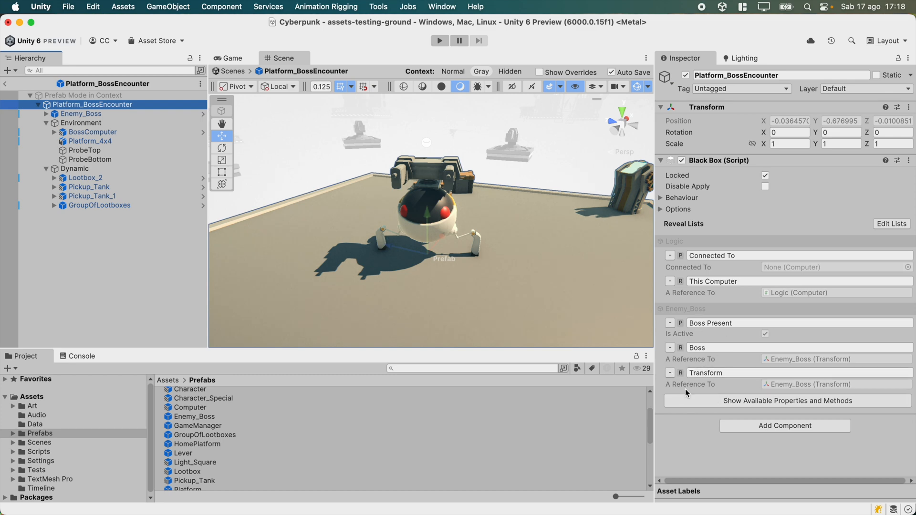
pyautogui.click(670, 372)
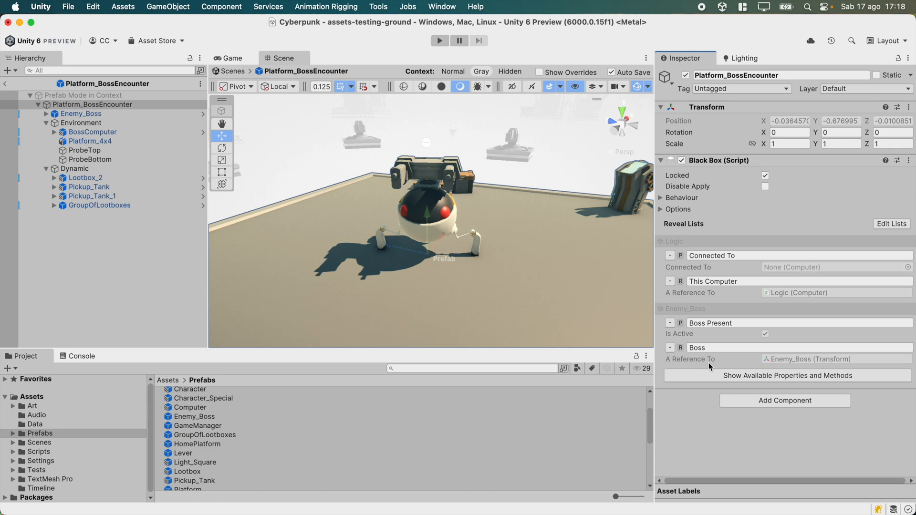
# Ping the Boss reference's target object, select the Boss entry's label, and exit prefab mode.
pyautogui.click(805, 362)
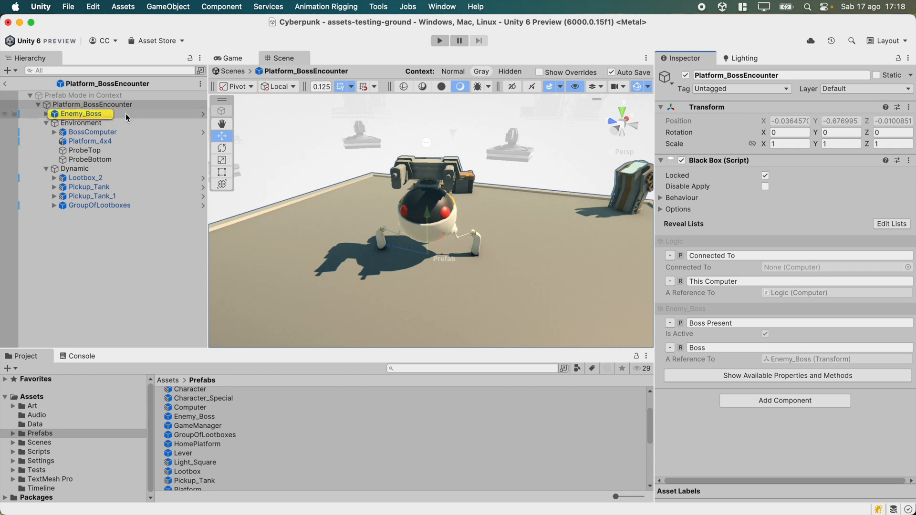
pyautogui.click(735, 348)
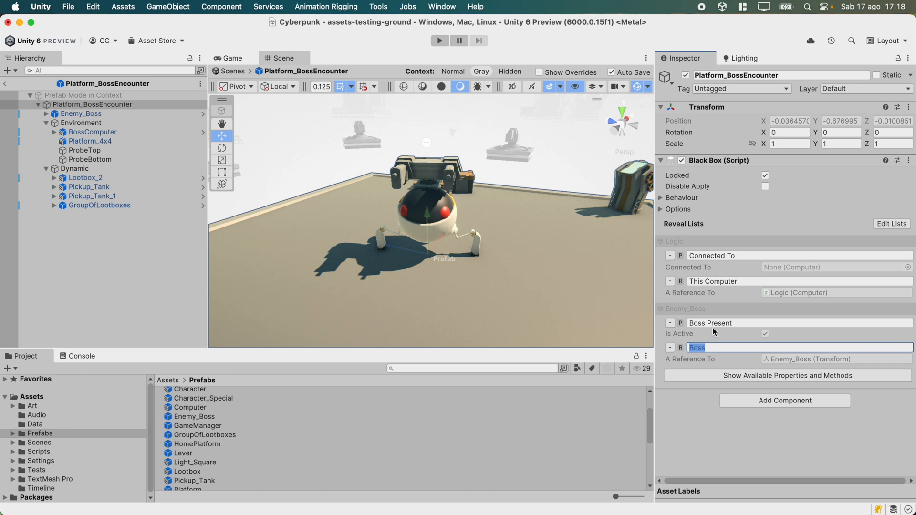
pyautogui.click(5, 83)
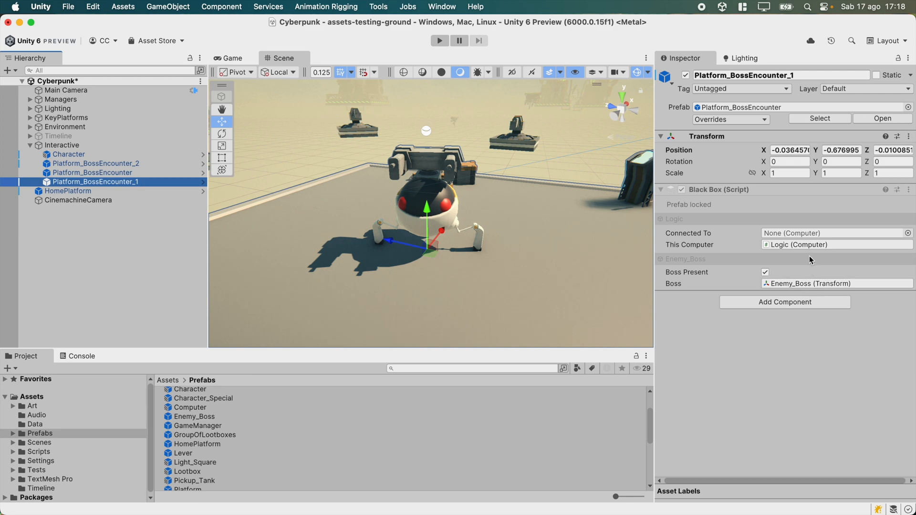
# Copy the Boss reference from Platform_BossEncounter_1 and paste it into the CinemachineCamera's Tracking Target.
pyautogui.click(838, 283)
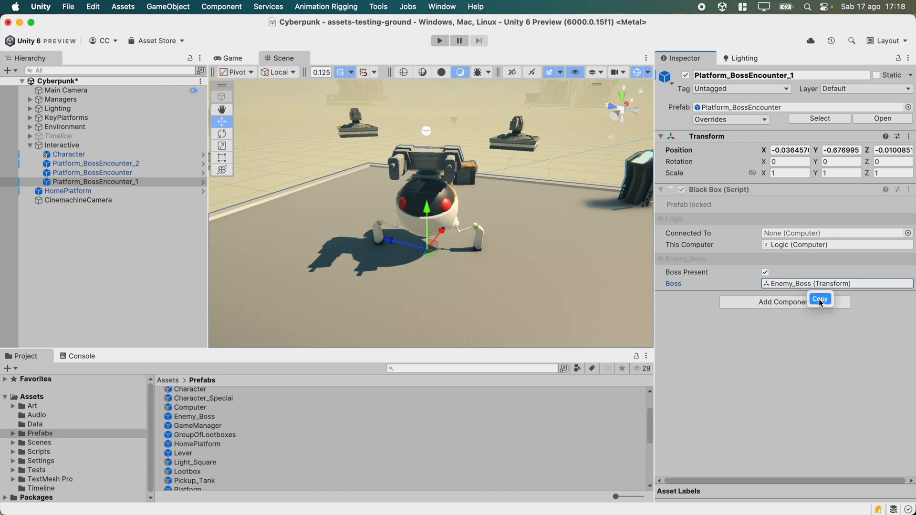
pyautogui.click(819, 299)
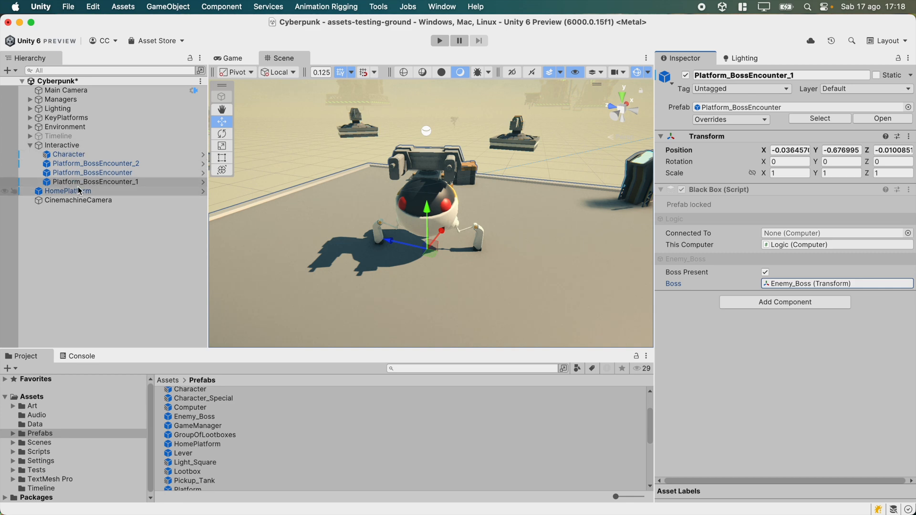
pyautogui.click(136, 183)
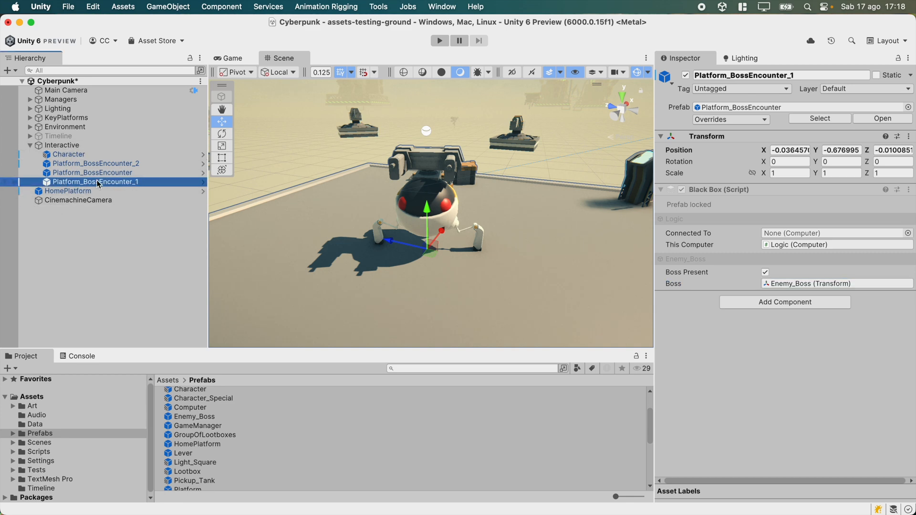
pyautogui.rightClick(789, 285)
pyautogui.click(804, 304)
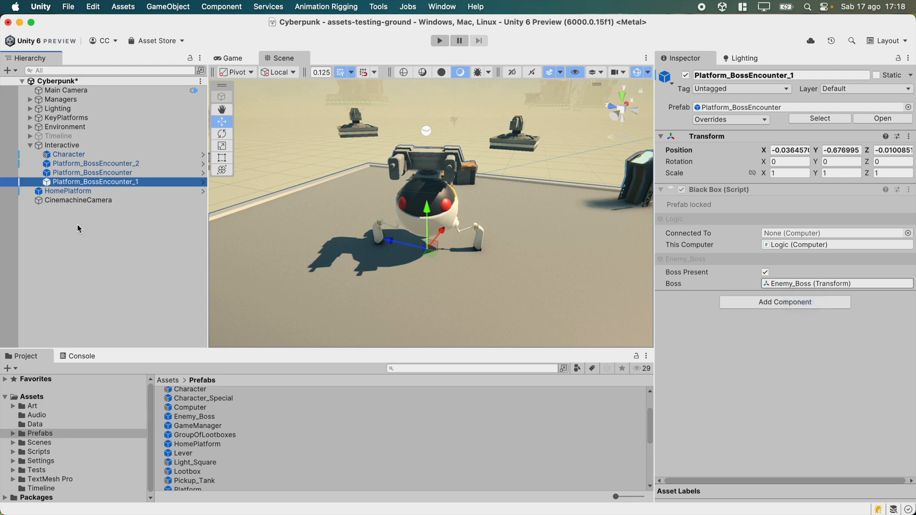
pyautogui.click(88, 201)
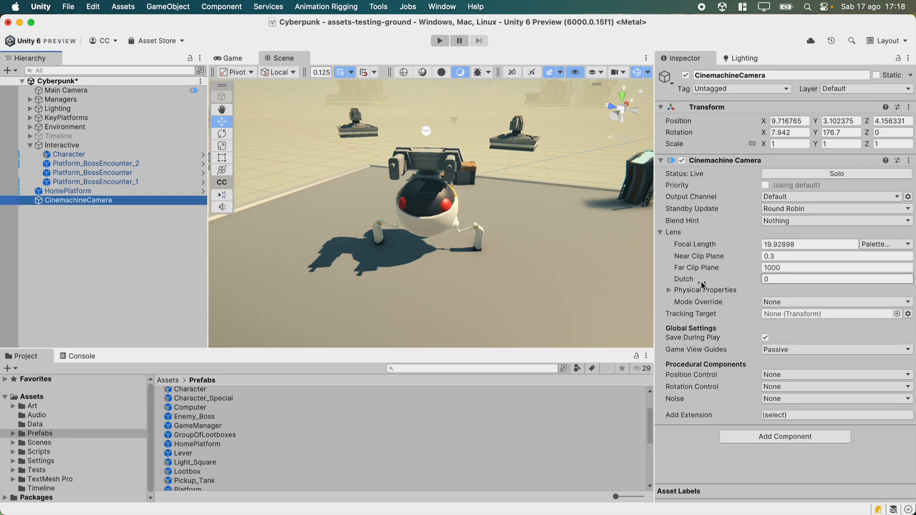
pyautogui.click(794, 314)
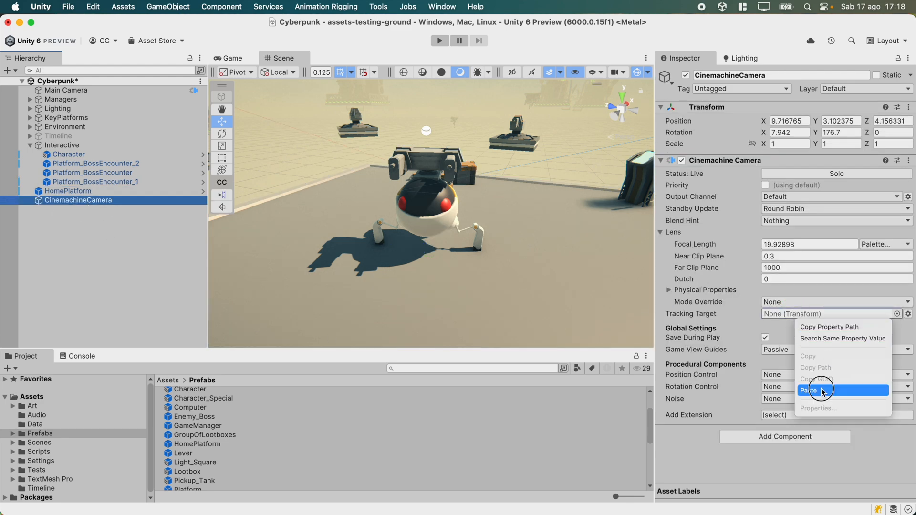
pyautogui.click(823, 389)
# Set the CinemachineCamera's Rotation Control to Rotation Composer.
pyautogui.press('s')
pyautogui.moveTo(528, 234); pyautogui.dragTo(509, 262, button='right')
pyautogui.press('w')
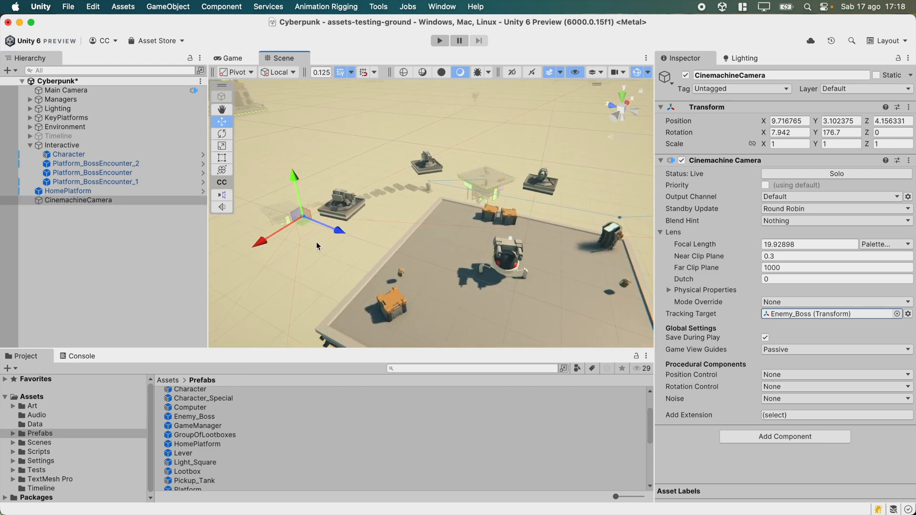
pyautogui.click(784, 387)
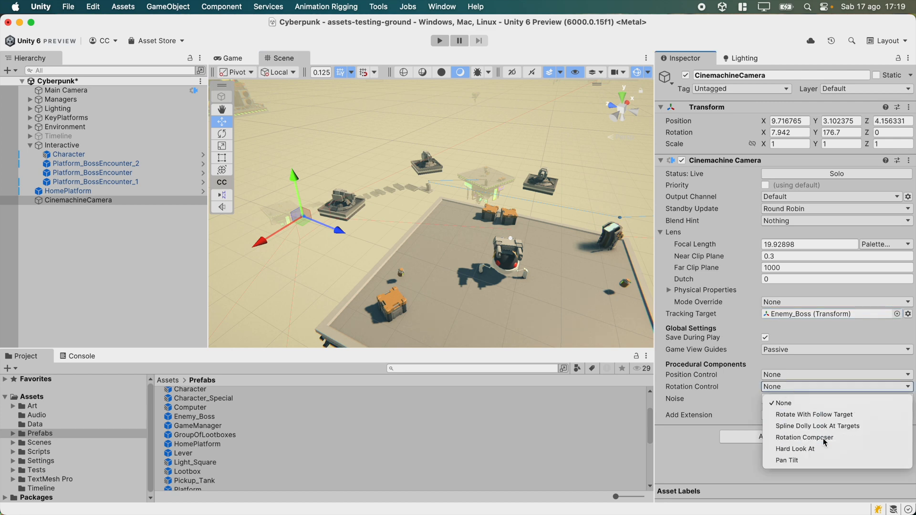
pyautogui.click(804, 437)
# Move the CinemachineCamera slightly in the Scene view using global handles.
pyautogui.press('x')
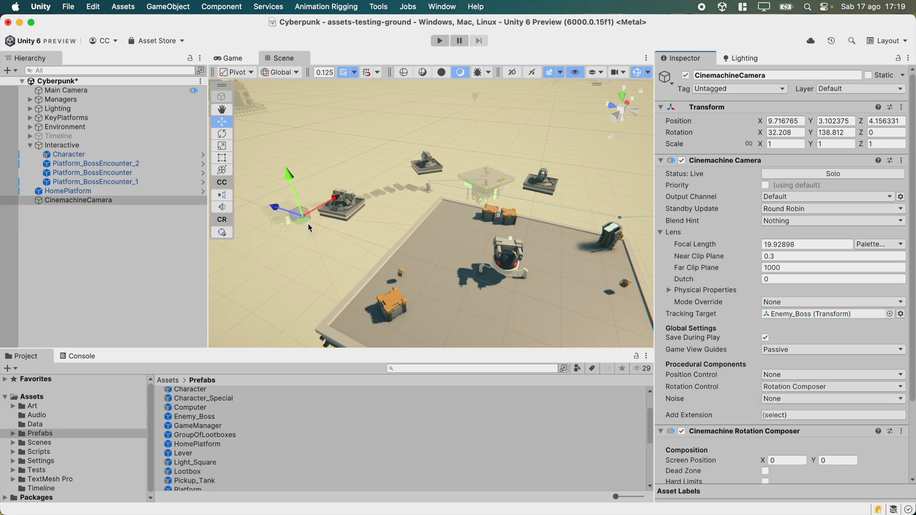
pyautogui.moveTo(311, 242); pyautogui.dragTo(358, 245)
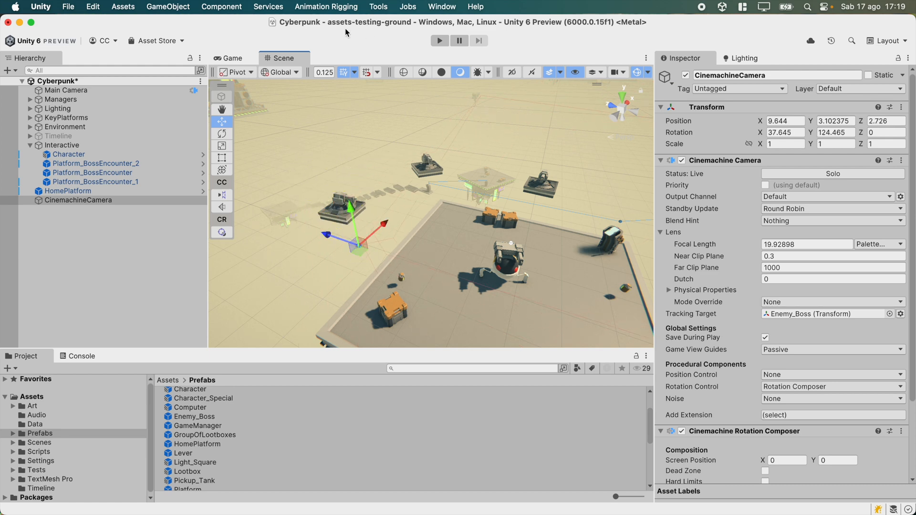
# Dock the Game view beside the Scene view and resize the two panes.
pyautogui.click(241, 59)
pyautogui.moveTo(242, 62); pyautogui.dragTo(728, 196)
pyautogui.moveTo(563, 206); pyautogui.dragTo(310, 213)
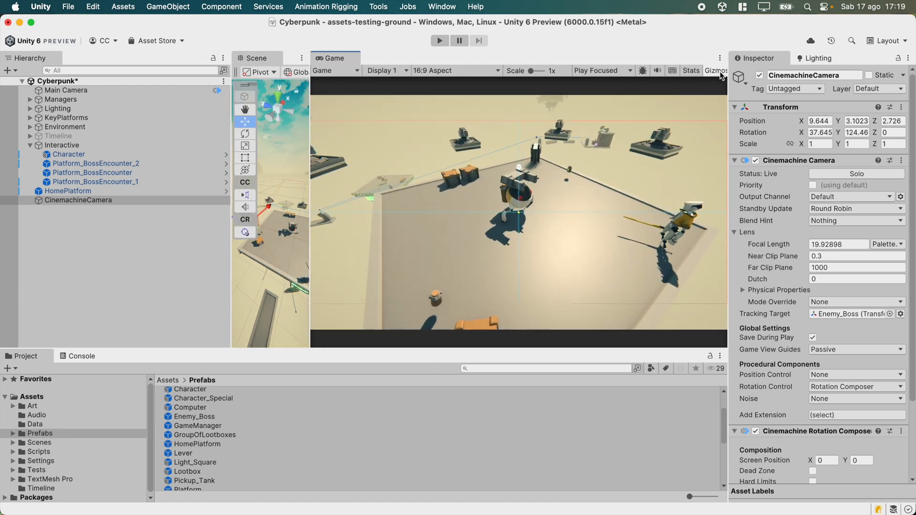
pyautogui.moveTo(309, 196); pyautogui.dragTo(480, 196)
# Reposition the CinemachineCamera in the Scene view so it frames the boss platform.
pyautogui.moveTo(288, 254)
pyautogui.mouseDown()
pyautogui.moveTo(344, 288)
pyautogui.moveTo(272, 247)
pyautogui.moveTo(266, 192)
pyautogui.moveTo(274, 270)
pyautogui.moveTo(244, 265)
pyautogui.moveTo(272, 230)
pyautogui.moveTo(280, 254)
pyautogui.moveTo(270, 223)
pyautogui.moveTo(302, 239)
pyautogui.moveTo(280, 223)
pyautogui.moveTo(307, 262)
pyautogui.moveTo(289, 274)
pyautogui.moveTo(283, 267)
pyautogui.mouseUp()
pyautogui.moveTo(329, 264); pyautogui.dragTo(281, 228, button='right')
pyautogui.press('a')
pyautogui.moveTo(279, 227); pyautogui.dragTo(283, 252)
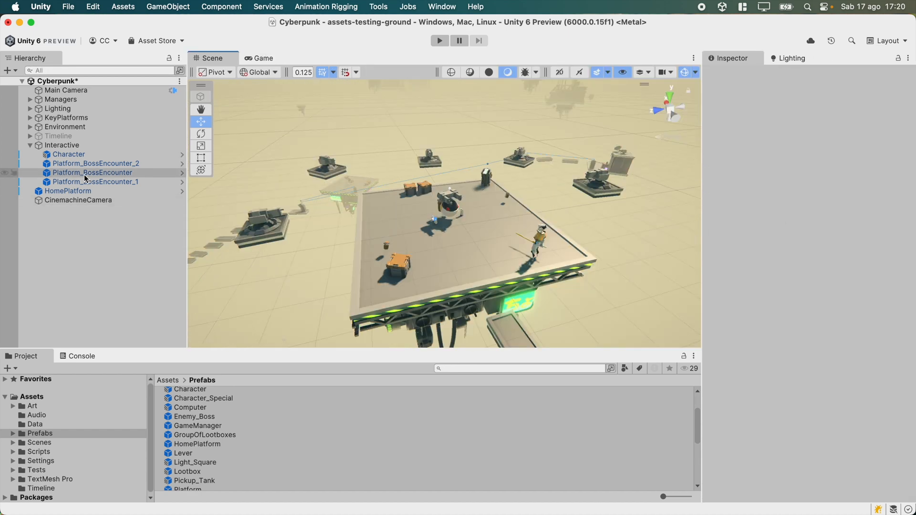
# Select Platform_BossEncounter_1 and examine its locked Black Box fields in the Inspector.
pyautogui.click(88, 183)
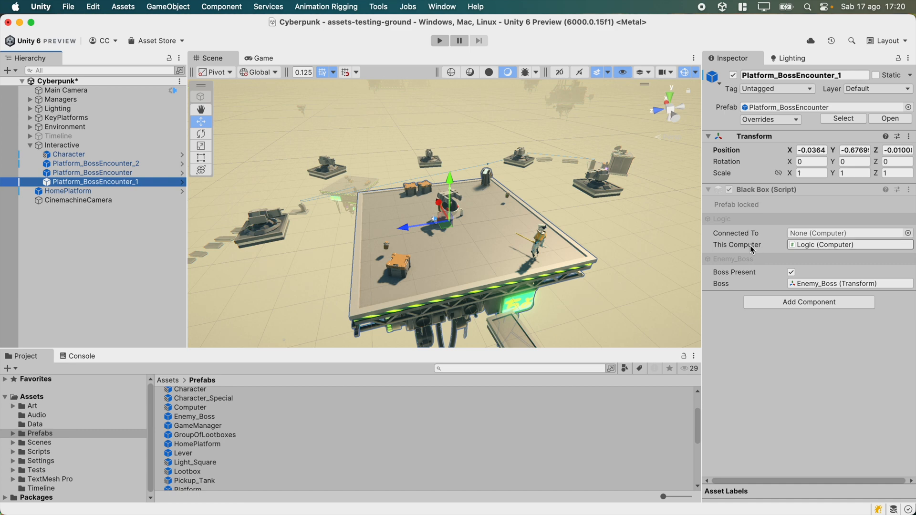
pyautogui.click(740, 234)
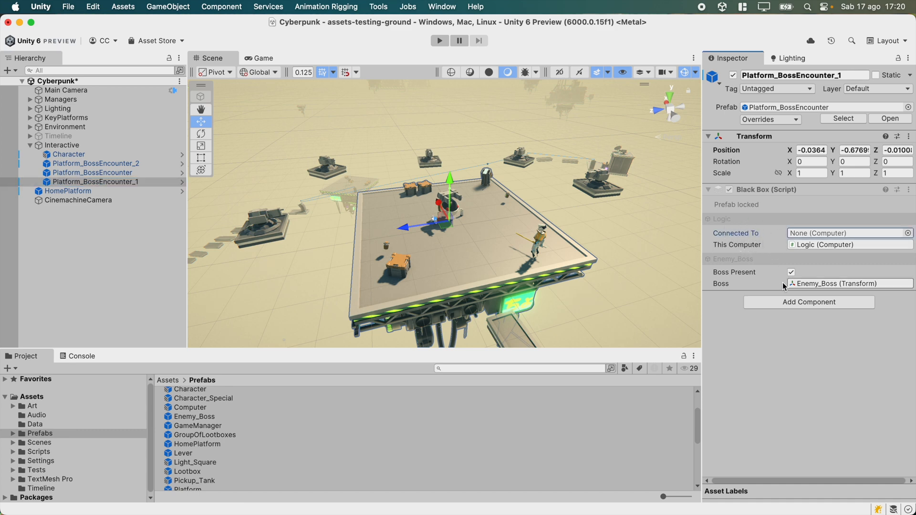
pyautogui.click(735, 286)
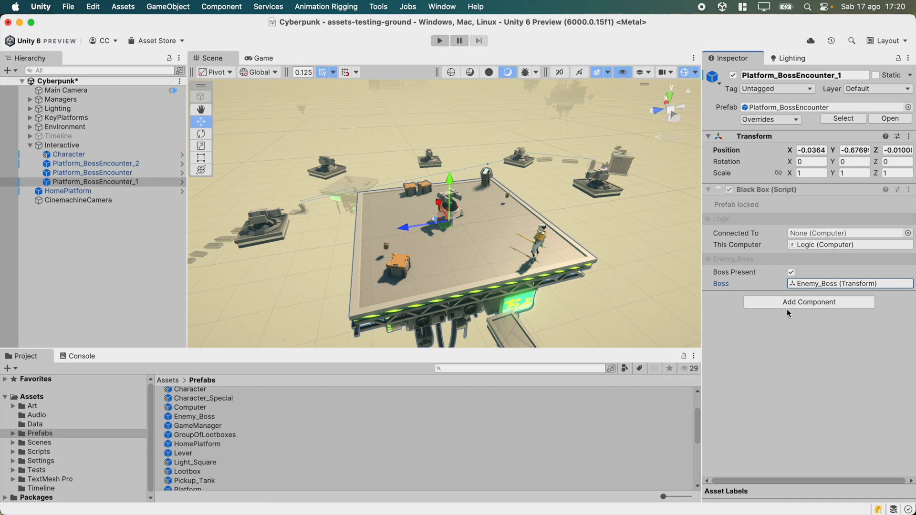
pyautogui.press('w')
pyautogui.moveTo(563, 210); pyautogui.dragTo(513, 219, button='right')
pyautogui.press('d')
pyautogui.press('s')
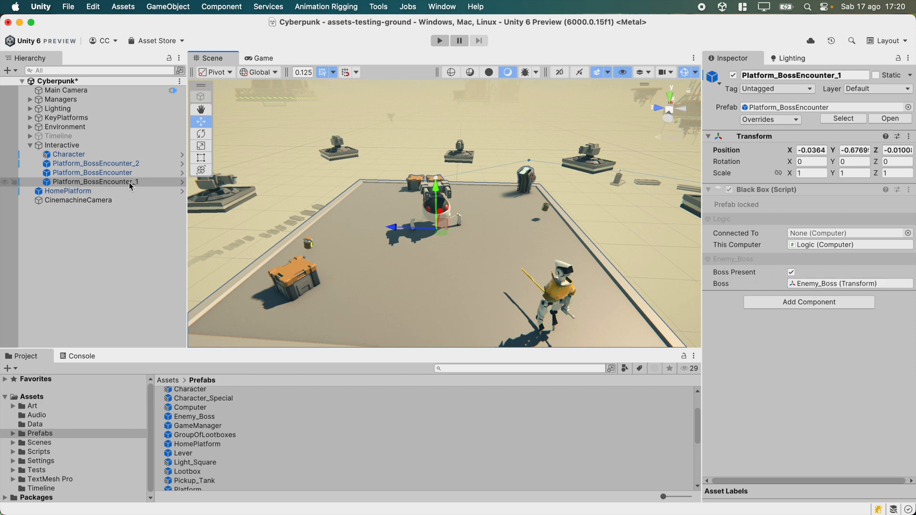
# Open Platform_BossEncounter_1 in prefab mode, select the Dynamic object and toggle its active state on and off.
pyautogui.click(181, 181)
pyautogui.click(96, 171)
pyautogui.keyDown('alt'); pyautogui.moveTo(434, 238); pyautogui.dragTo(520, 278); pyautogui.keyUp('alt')
pyautogui.hotkey('alt', 'shift', 'a')
pyautogui.hotkey('alt', 'shift', 'a')
pyautogui.hotkey('alt', 'shift', 'a')
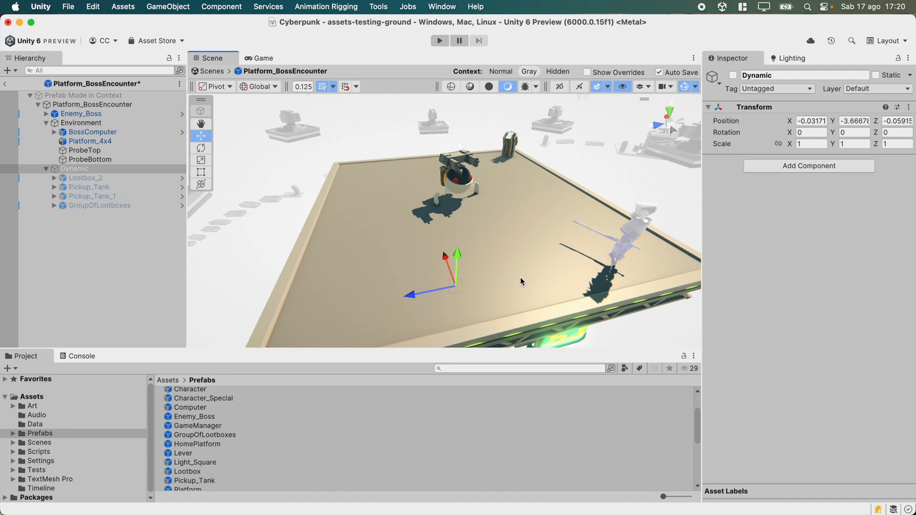
pyautogui.hotkey('alt', 'shift', 'a')
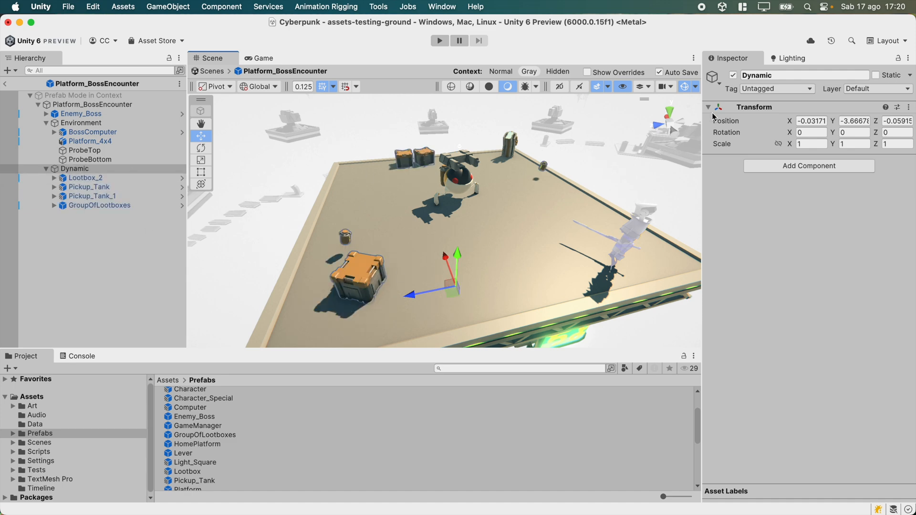
# Reveal the Dynamic object's active state as part of the Default reveal list.
pyautogui.rightClick(732, 74)
pyautogui.moveTo(762, 143)
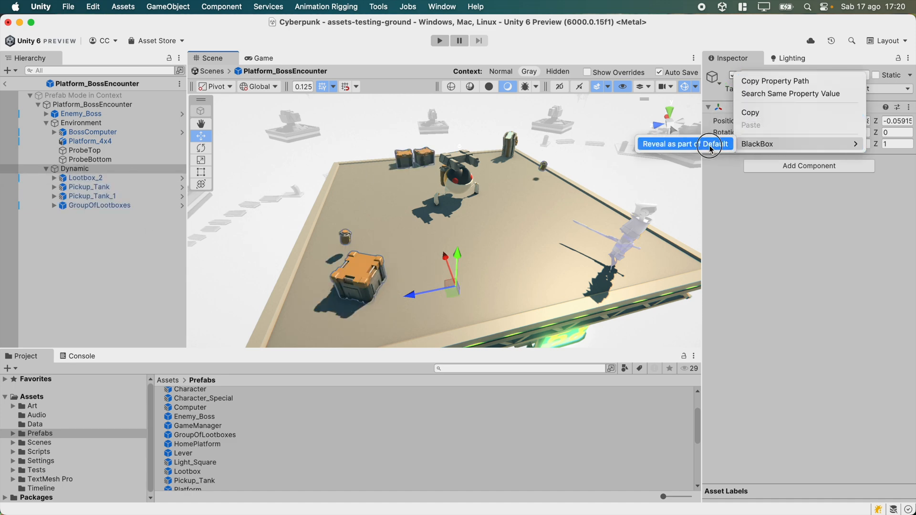
pyautogui.click(709, 144)
# Select the prefab root, name the revealed Dynamic property Pickups, and exit prefab mode.
pyautogui.click(135, 96)
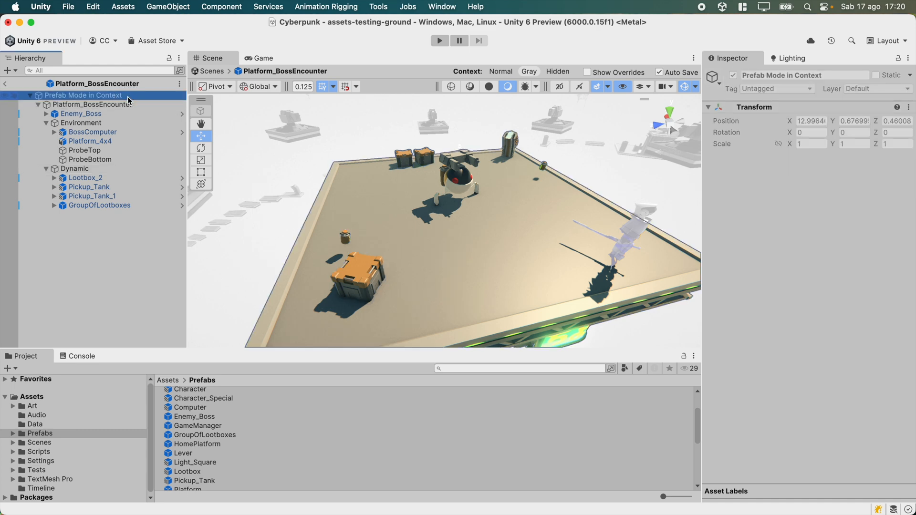
pyautogui.click(160, 105)
pyautogui.click(794, 390)
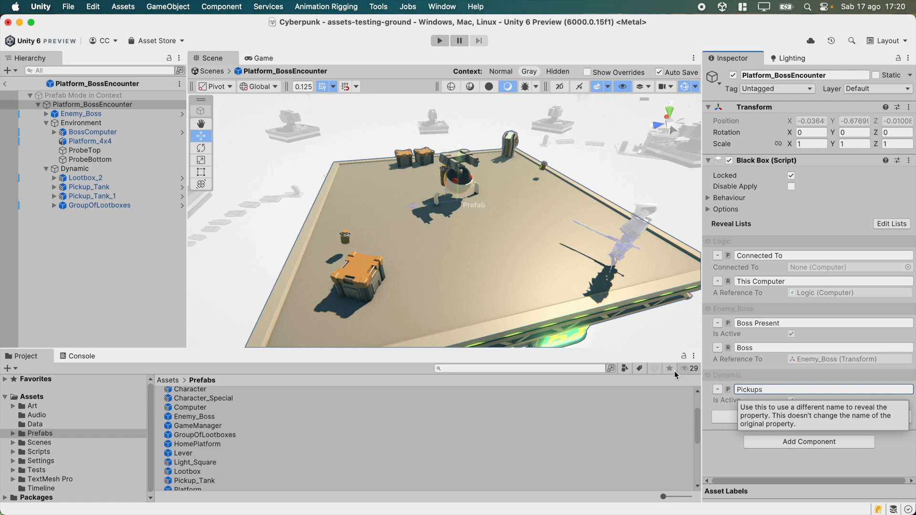
pyautogui.click(4, 84)
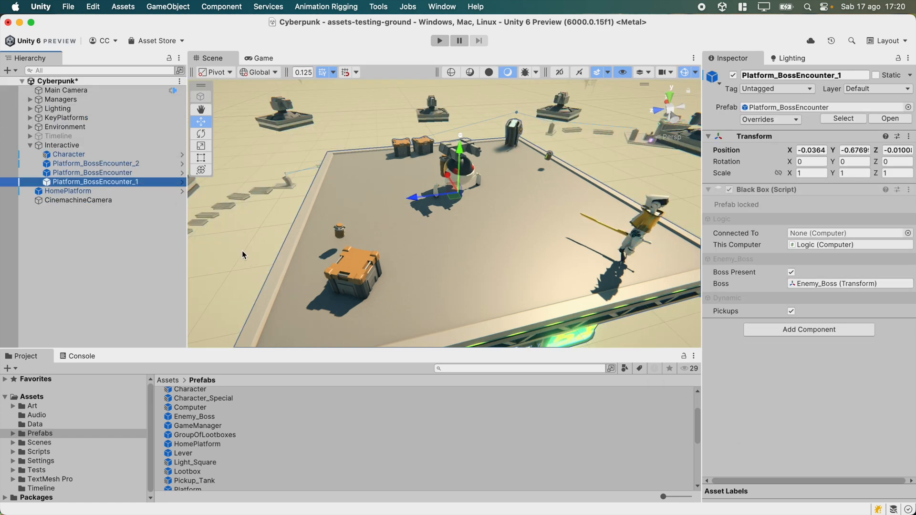
# Select Platform_BossEncounter_1 and toggle its revealed Pickups checkbox off and on repeatedly.
pyautogui.click(113, 235)
pyautogui.click(111, 185)
pyautogui.moveTo(474, 205); pyautogui.dragTo(405, 187, button='right')
pyautogui.press('s')
pyautogui.click(791, 312)
pyautogui.click(791, 312)
pyautogui.click(791, 312)
pyautogui.click(792, 312)
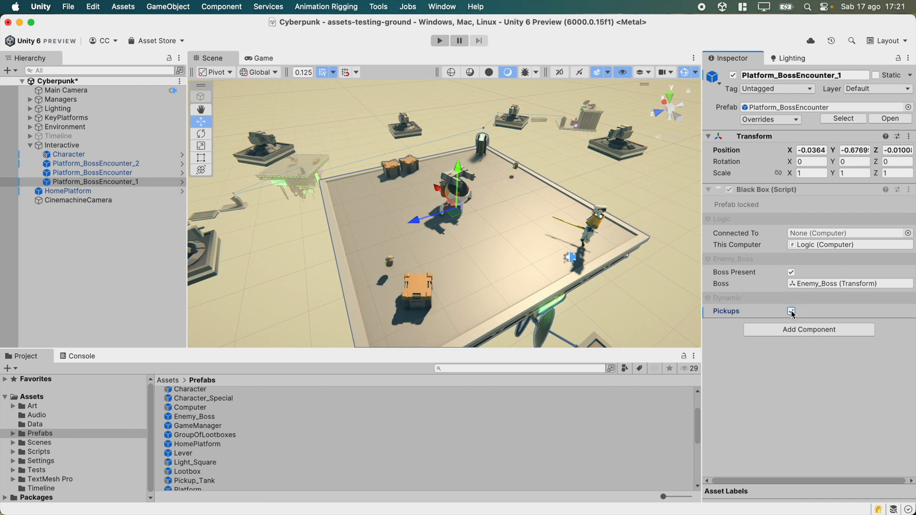
# Enable Disable Apply on the Platform_BossEncounter prefab root in prefab mode and exit prefab mode.
pyautogui.click(182, 181)
pyautogui.click(791, 186)
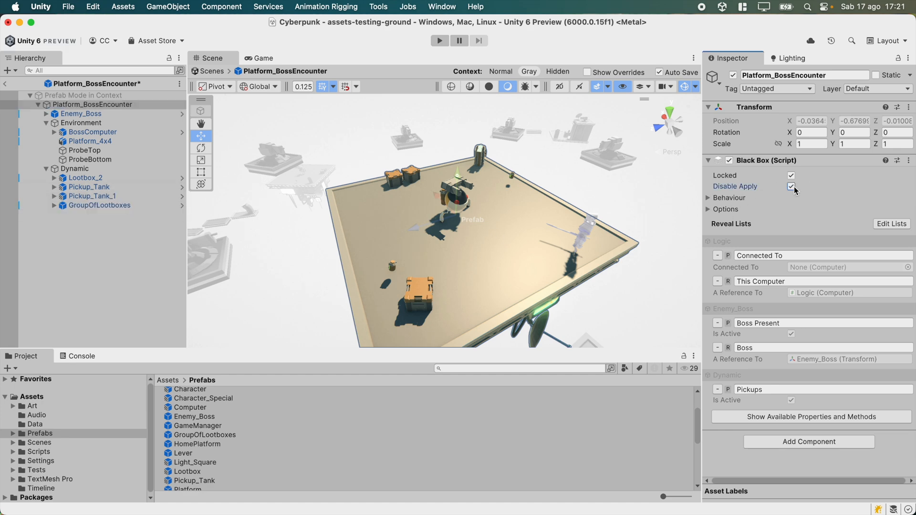
pyautogui.click(6, 85)
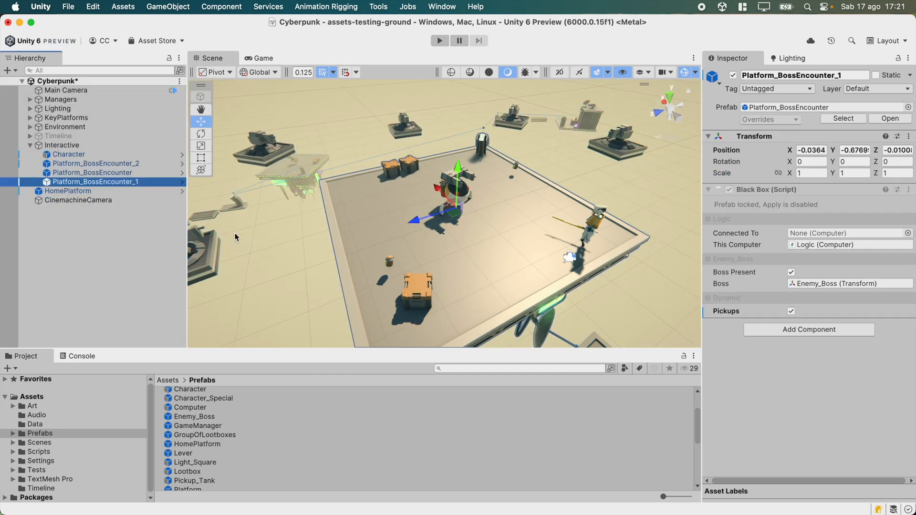
# Select the Platform_BossEncounter instance in the scene and untick its Pickups property.
pyautogui.rightClick(729, 314)
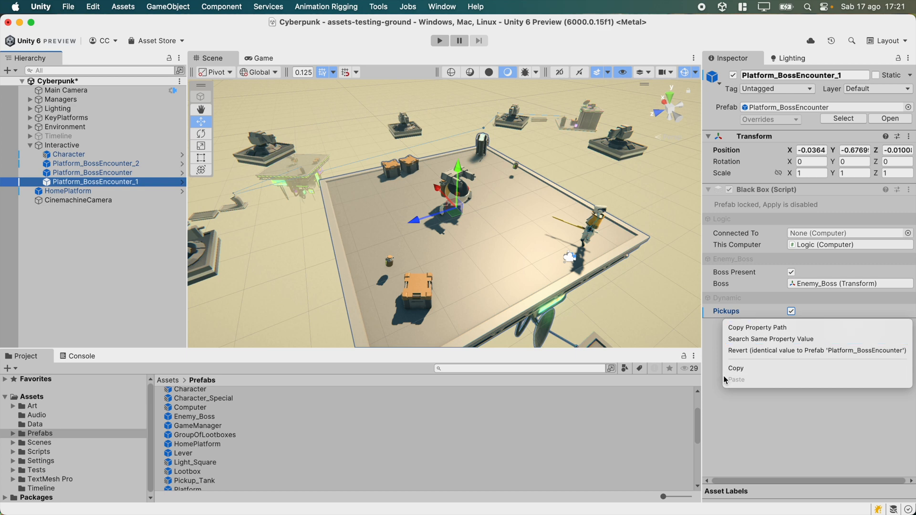
pyautogui.keyDown('alt'); pyautogui.moveTo(563, 256); pyautogui.dragTo(524, 188); pyautogui.keyUp('alt')
pyautogui.click(520, 185)
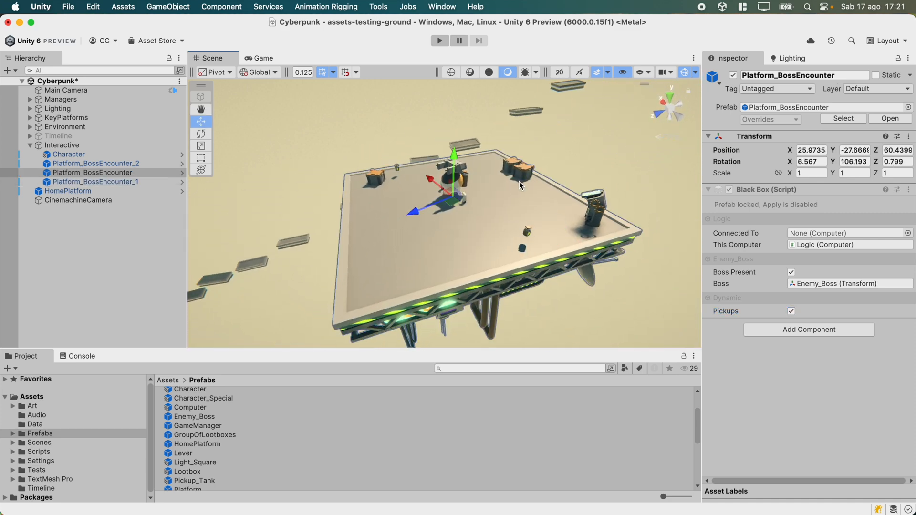
pyautogui.click(791, 311)
# Inspect the Pickups property's context options and the Platform_BossEncounter prefab in prefab mode.
pyautogui.rightClick(733, 311)
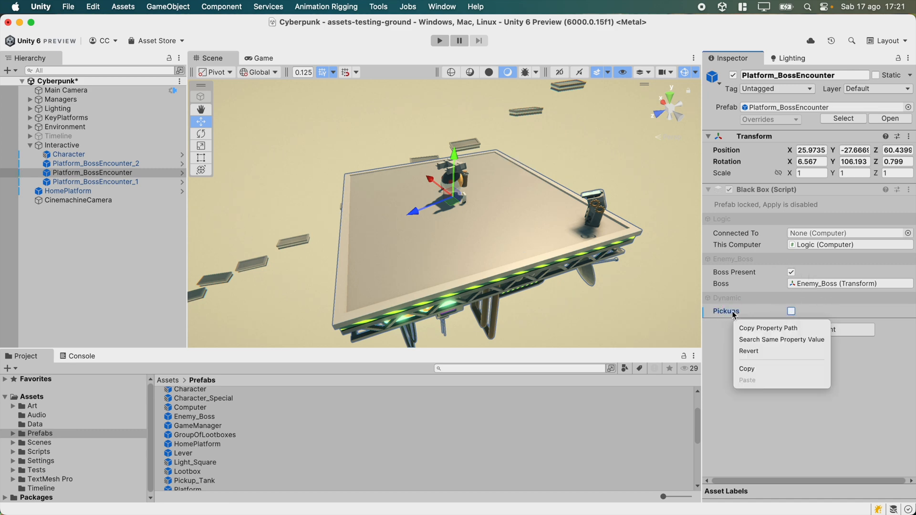
pyautogui.click(785, 130)
pyautogui.click(760, 422)
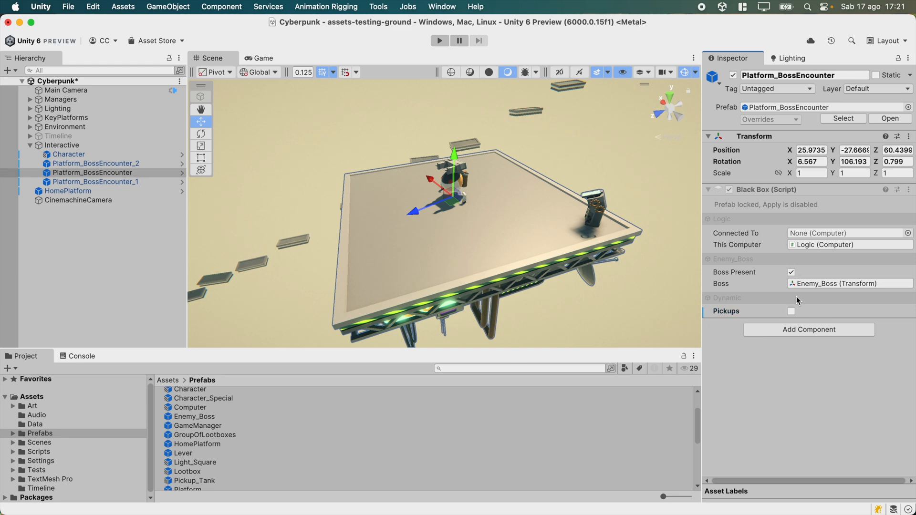
pyautogui.click(181, 173)
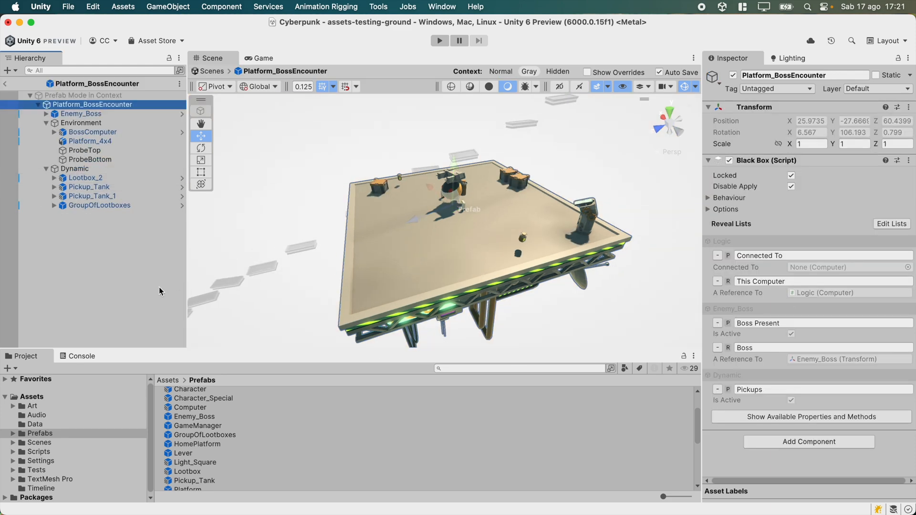
pyautogui.click(127, 310)
pyautogui.click(5, 84)
pyautogui.click(62, 230)
# Revert the Pickups override on the Platform_BossEncounter instance.
pyautogui.moveTo(517, 204); pyautogui.dragTo(580, 204, button='right')
pyautogui.click(498, 226)
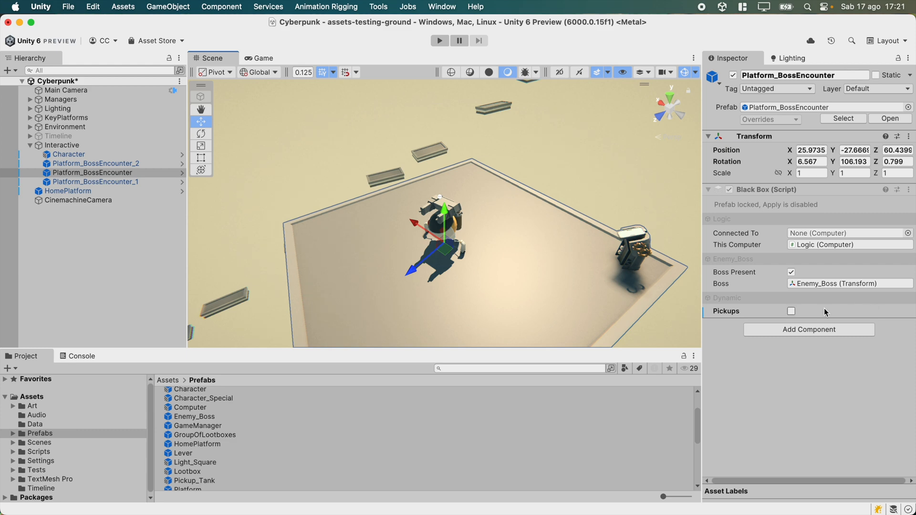
pyautogui.rightClick(731, 314)
pyautogui.click(749, 352)
pyautogui.moveTo(575, 273); pyautogui.dragTo(533, 251, button='right')
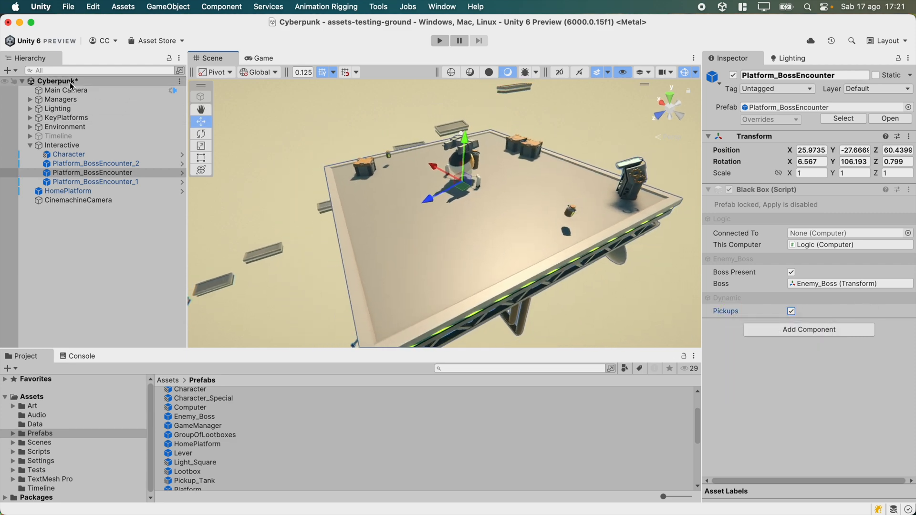
pyautogui.moveTo(470, 99); pyautogui.dragTo(481, 130, button='right')
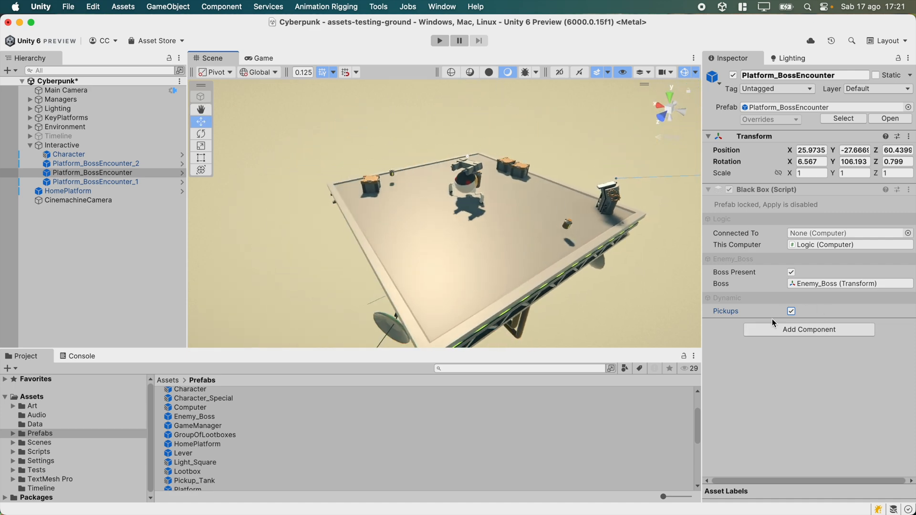
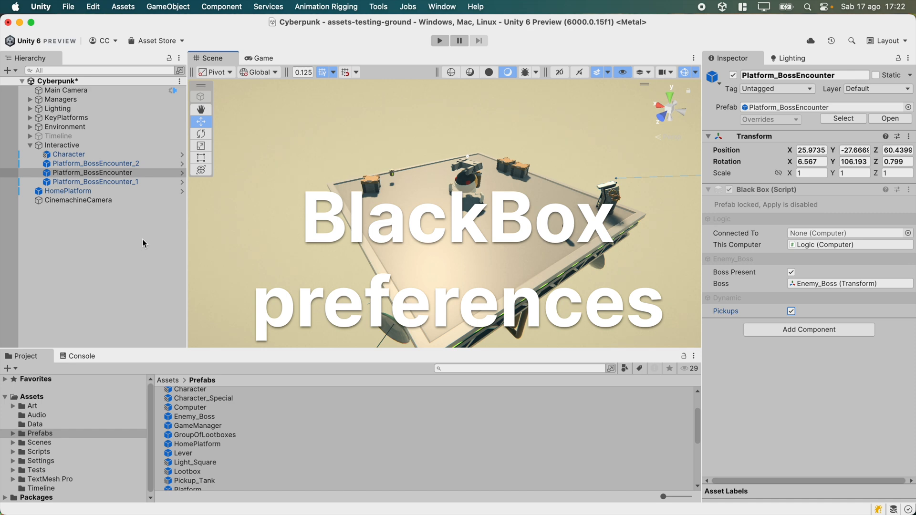
# Open Project Settings, dock it as a tab beside Scene and Game, and show the Black Box settings page.
pyautogui.click(93, 6)
pyautogui.click(157, 350)
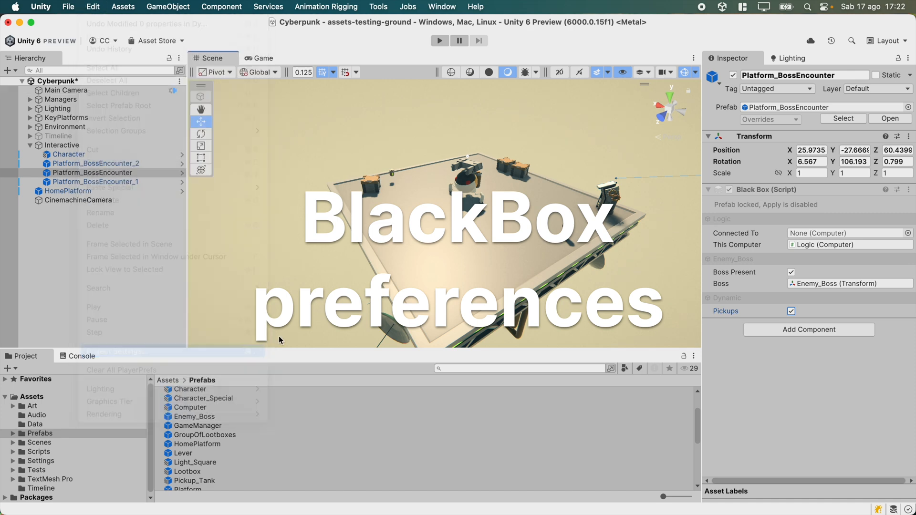
pyautogui.moveTo(415, 222); pyautogui.dragTo(334, 58)
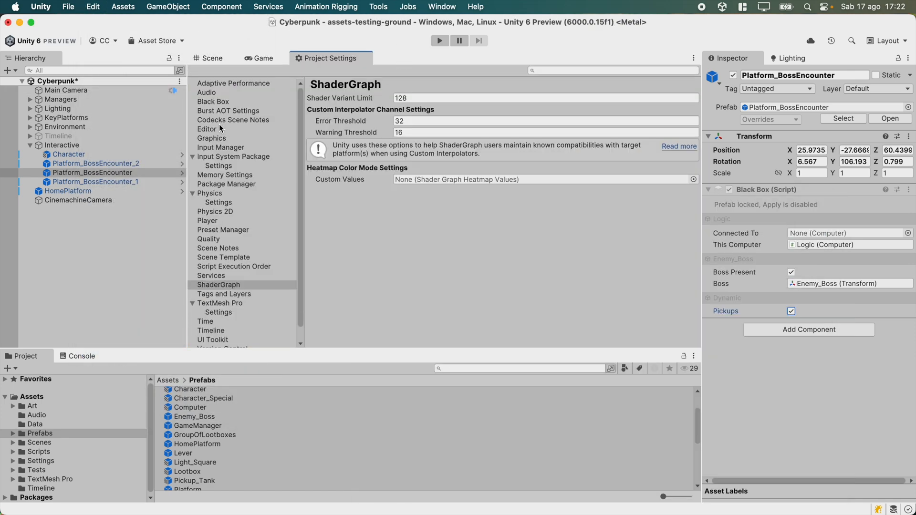
pyautogui.click(220, 103)
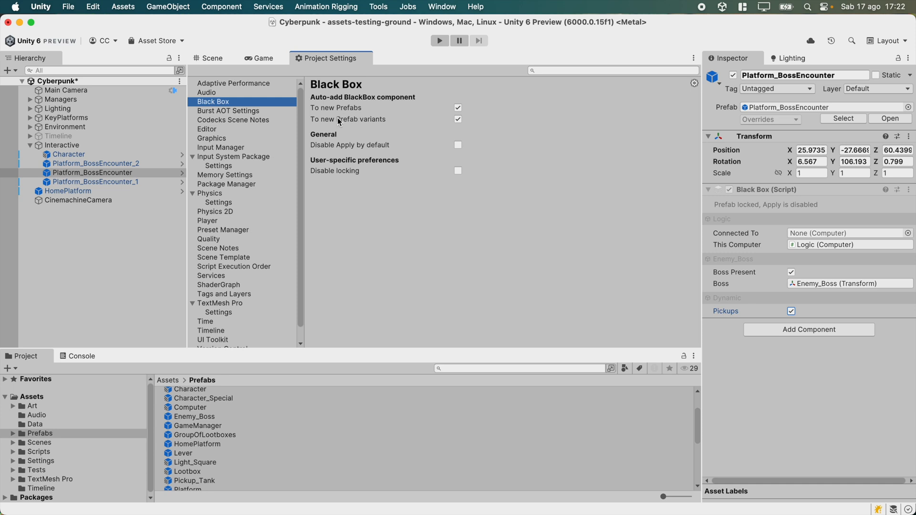
# Toggle the auto-add Black Box options for new Prefabs and new Prefab variants off and back on.
pyautogui.click(458, 108)
pyautogui.click(458, 119)
pyautogui.click(458, 108)
pyautogui.click(457, 118)
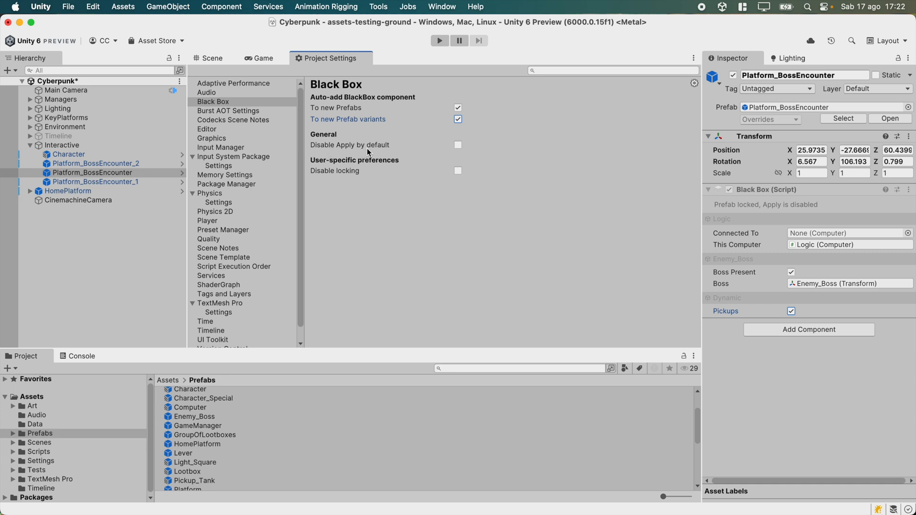
# Switch on the Disable locking preference, inspect the Character instance, and switch the preference off again.
pyautogui.click(459, 146)
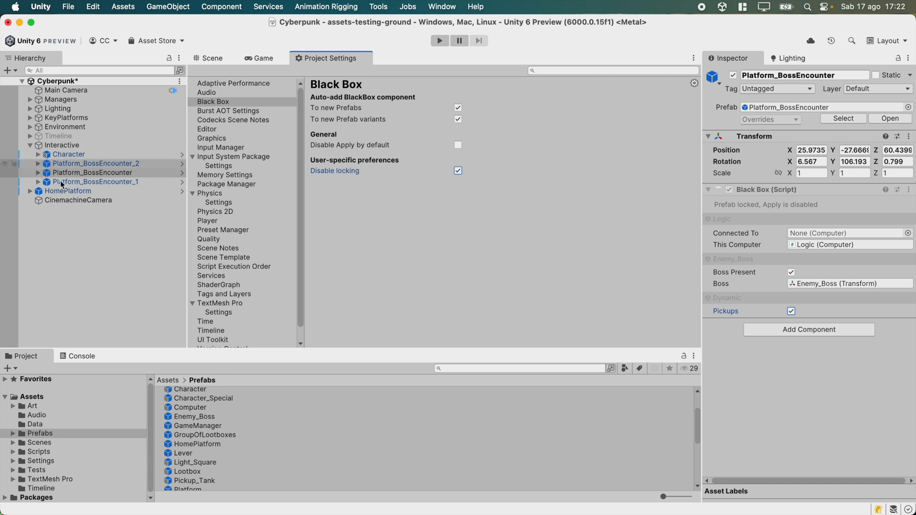
pyautogui.click(67, 155)
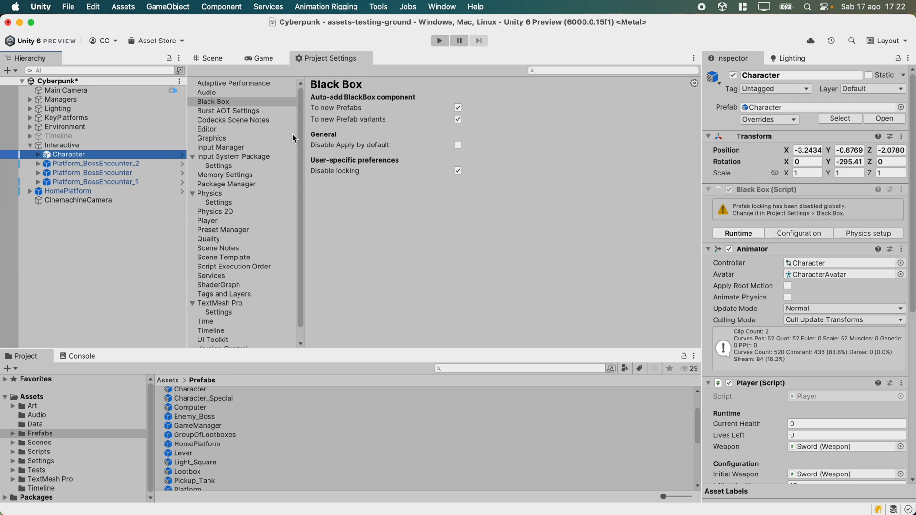
pyautogui.click(459, 171)
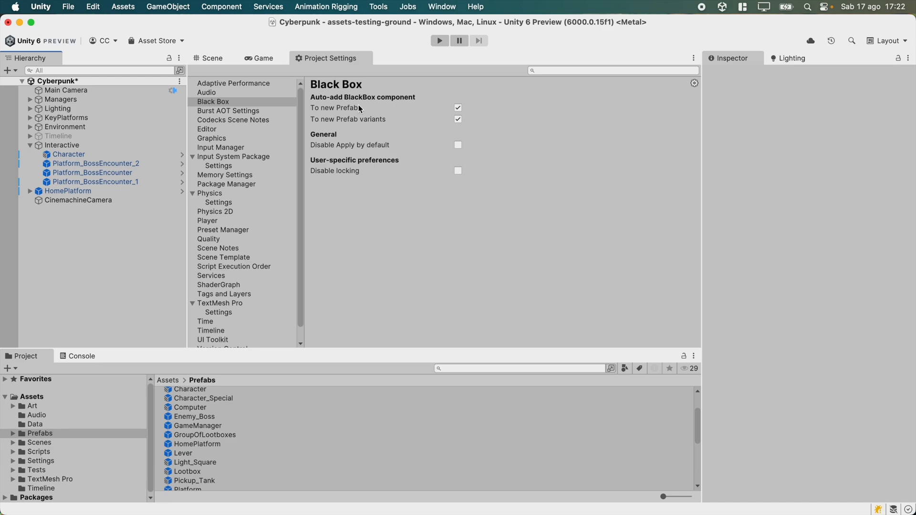
# Open Platform_BossEncounter_2 in prefab mode from the Scene view and inspect its Black Box component's context options.
pyautogui.click(214, 58)
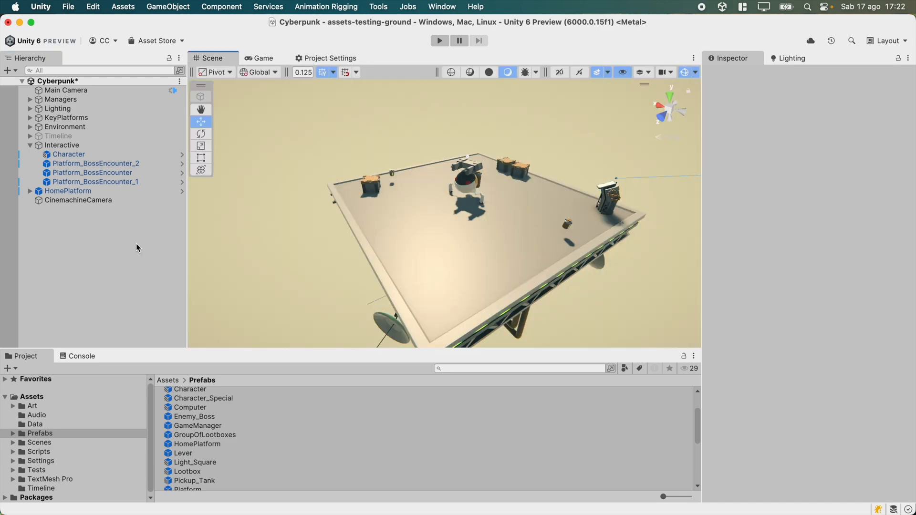
pyautogui.click(478, 222)
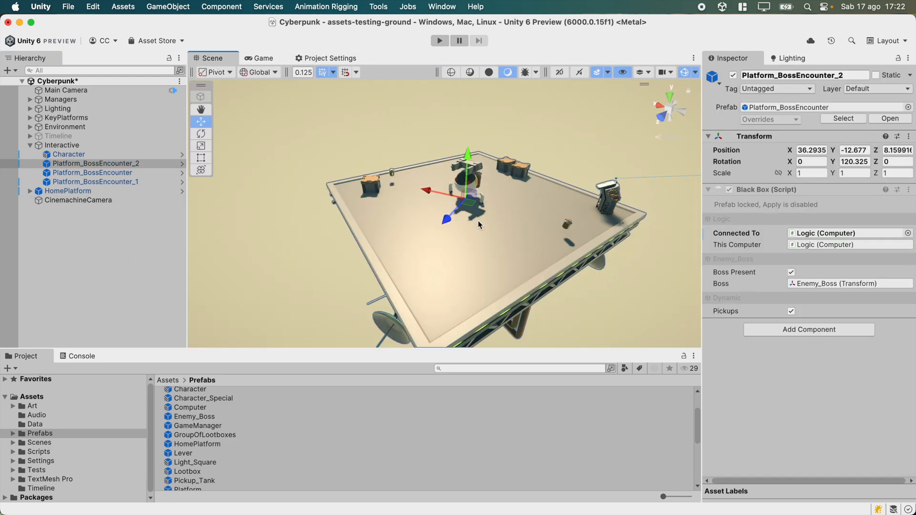
pyautogui.click(182, 165)
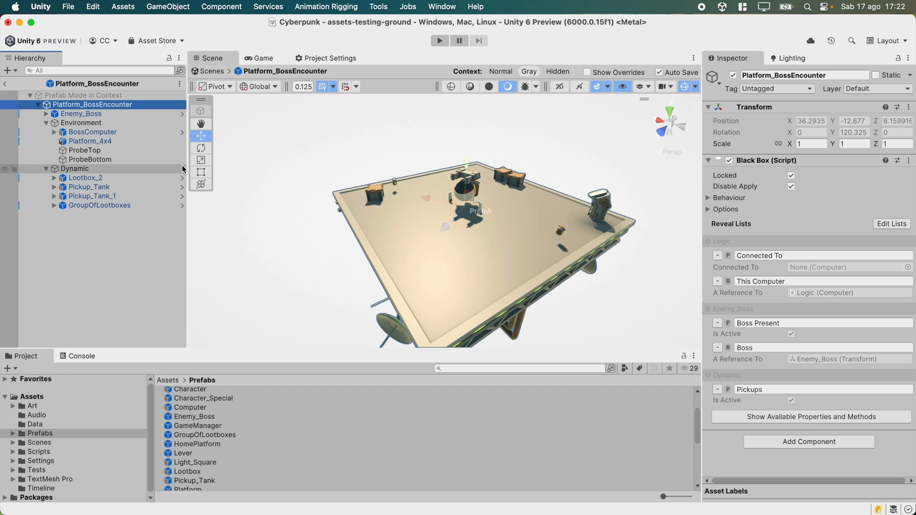
pyautogui.rightClick(759, 162)
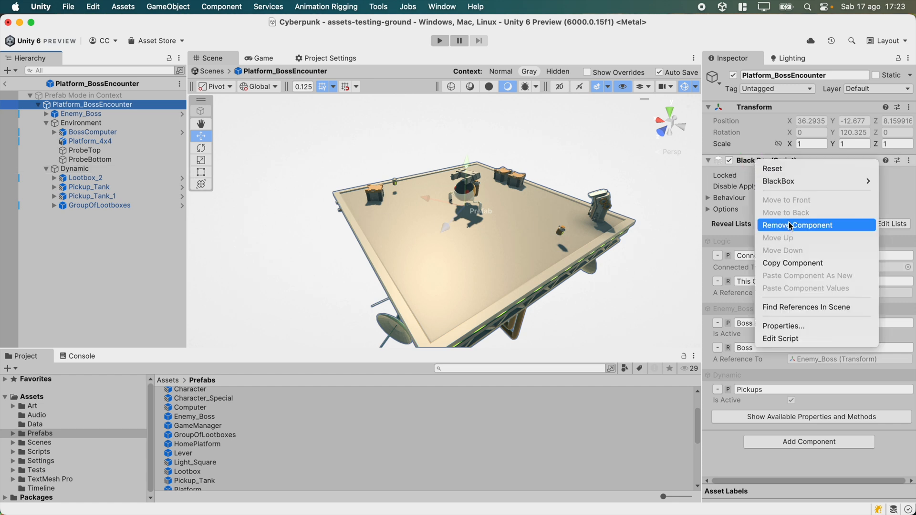
pyautogui.click(718, 306)
# Open the nested Lootbox_2 prefab, remove its Black Box component, and return to the platform prefab.
pyautogui.click(91, 178)
pyautogui.click(182, 178)
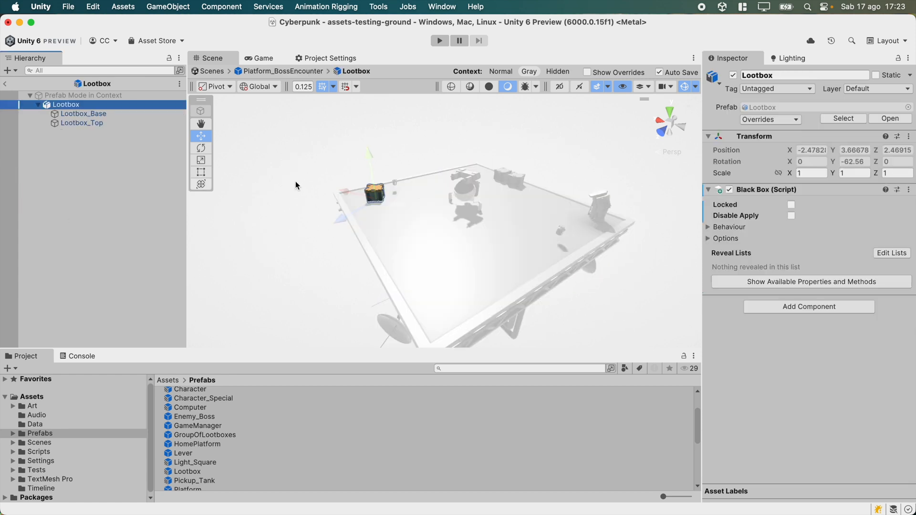
pyautogui.rightClick(759, 190)
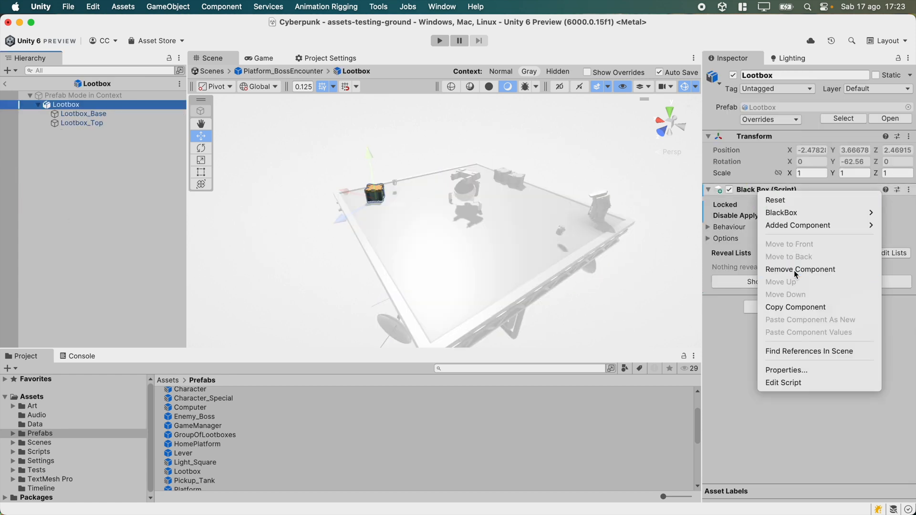
pyautogui.click(794, 270)
pyautogui.click(6, 85)
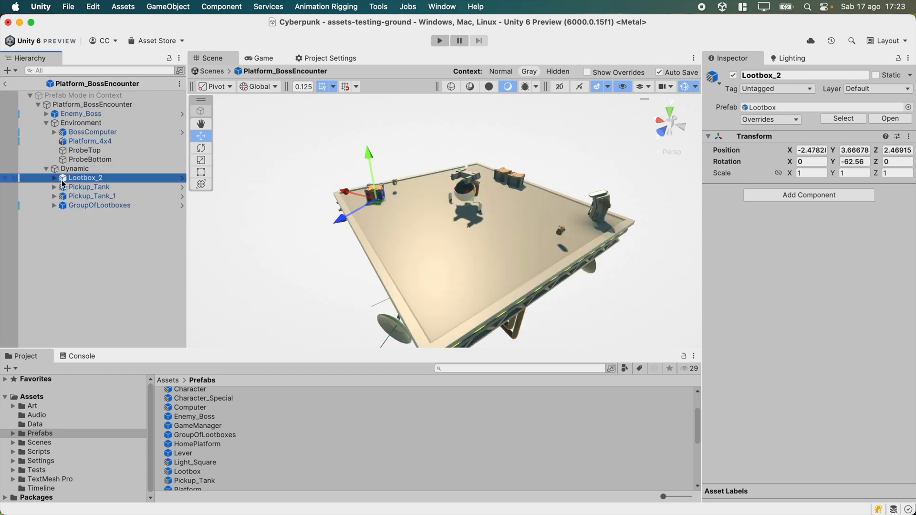
# Re-add a Black Box component to the Lootbox prefab and return to the platform prefab.
pyautogui.click(54, 178)
pyautogui.click(54, 178)
pyautogui.click(182, 182)
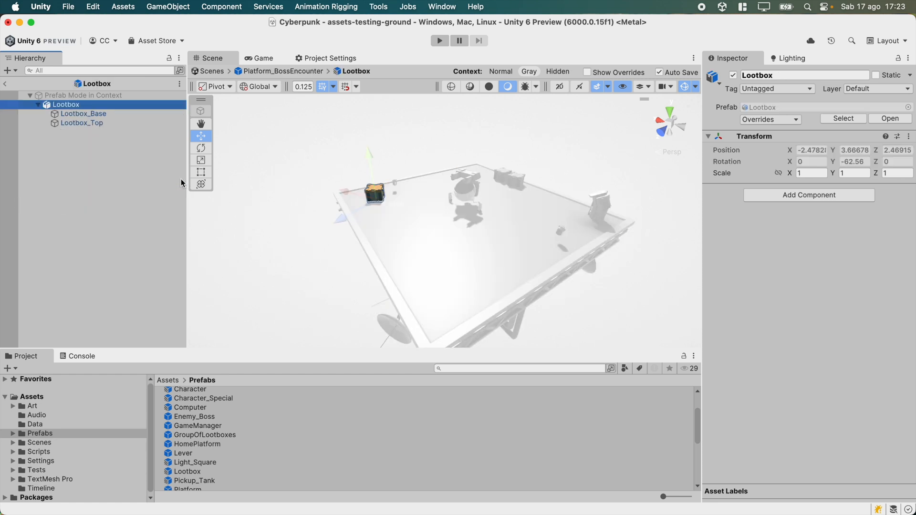
pyautogui.click(778, 199)
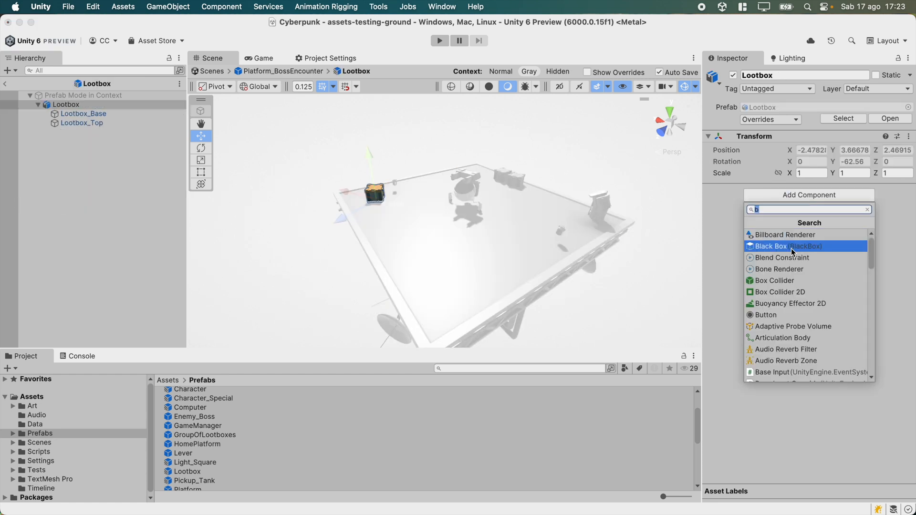
pyautogui.click(793, 246)
pyautogui.click(5, 84)
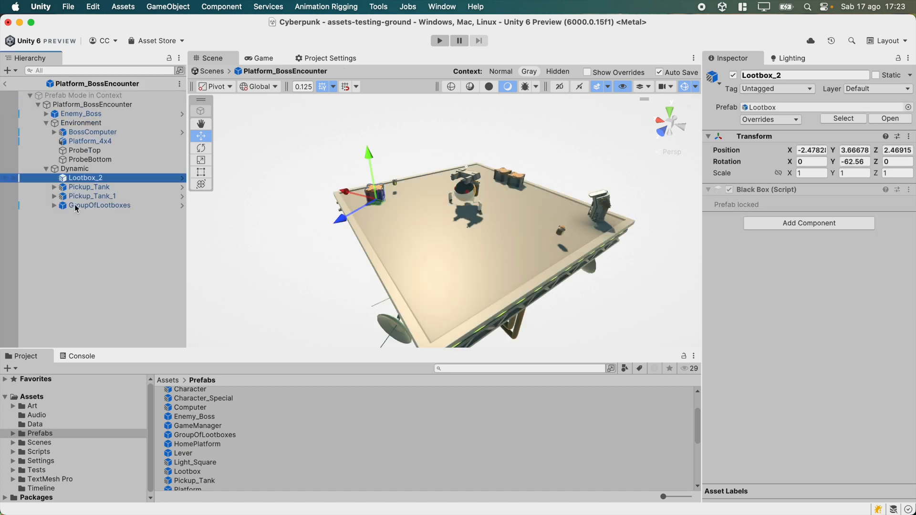
# Check the Black Box project settings and return to the scene.
pyautogui.click(313, 58)
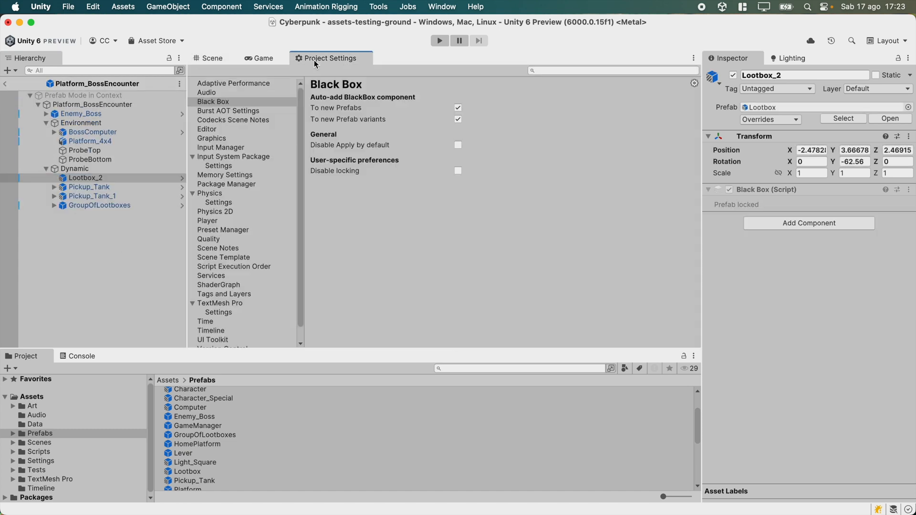
pyautogui.click(210, 58)
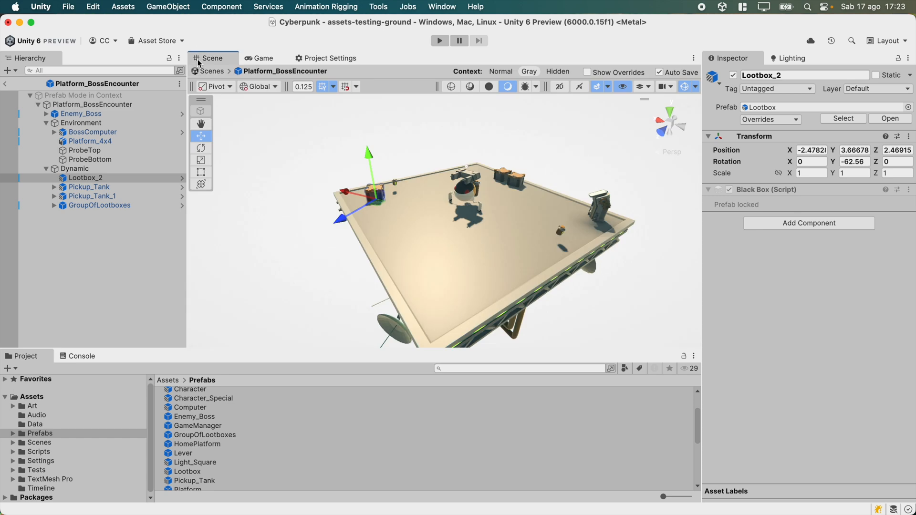
pyautogui.click(6, 85)
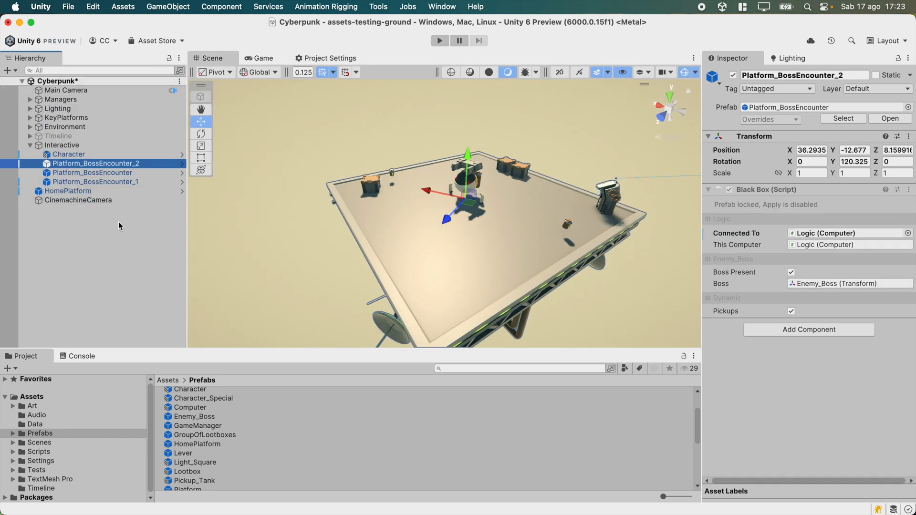
# Frame the HomePlatform in the Scene view and open it in prefab mode.
pyautogui.press('s')
pyautogui.moveTo(471, 213); pyautogui.dragTo(580, 245, button='right')
pyautogui.press('w')
pyautogui.press('s')
pyautogui.press('w')
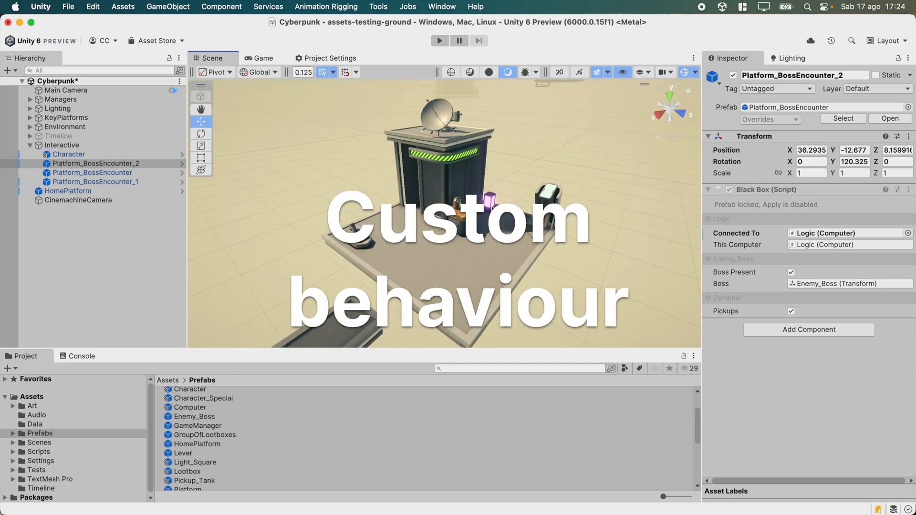
pyautogui.click(510, 226)
pyautogui.press('f')
pyautogui.click(180, 193)
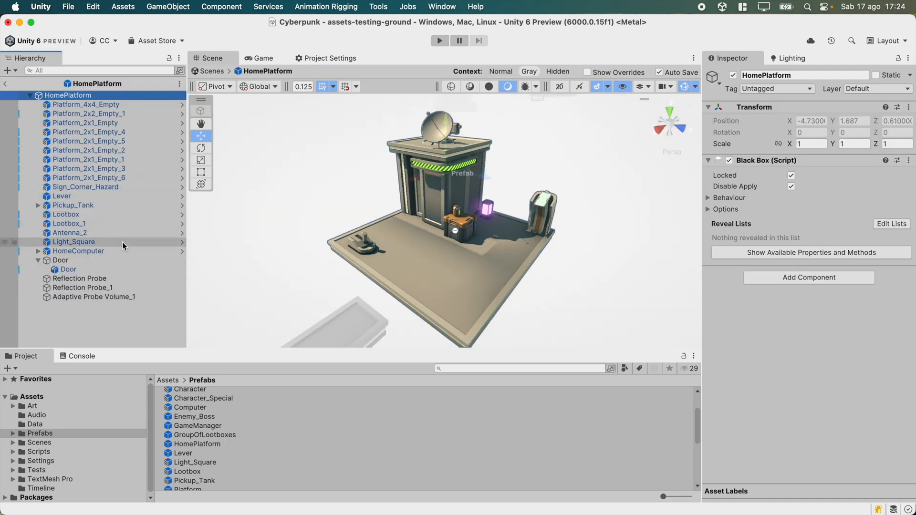
# Open the nested Lootbox prefab and enable Keep Unlocked When Nested in its Black Box behaviour options.
pyautogui.click(442, 270)
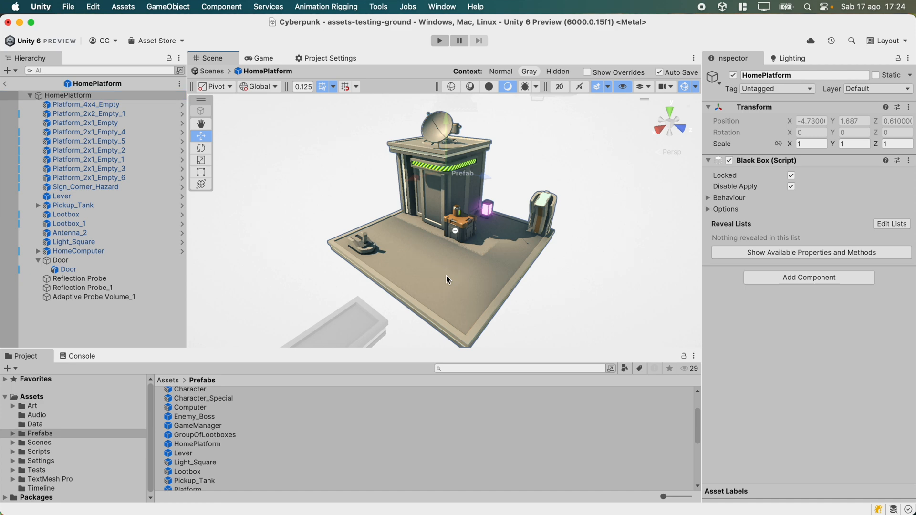
pyautogui.click(465, 232)
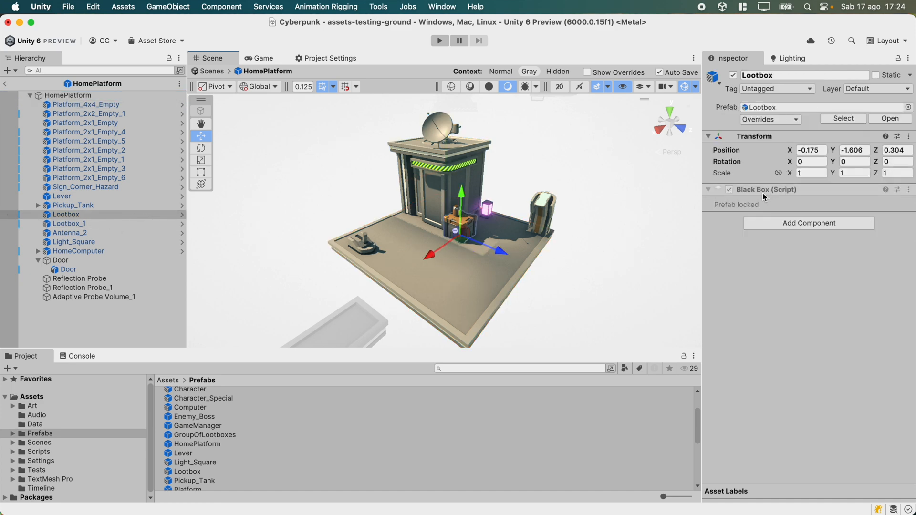
pyautogui.click(182, 214)
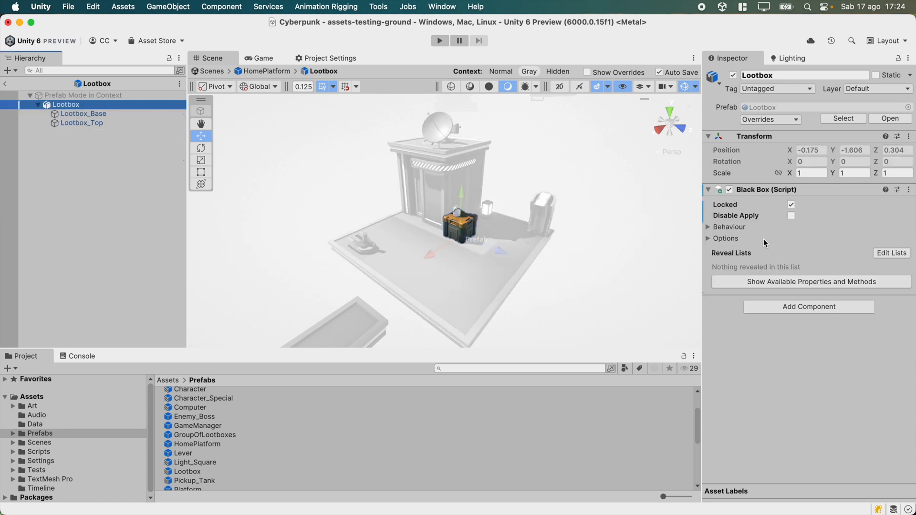
pyautogui.click(730, 228)
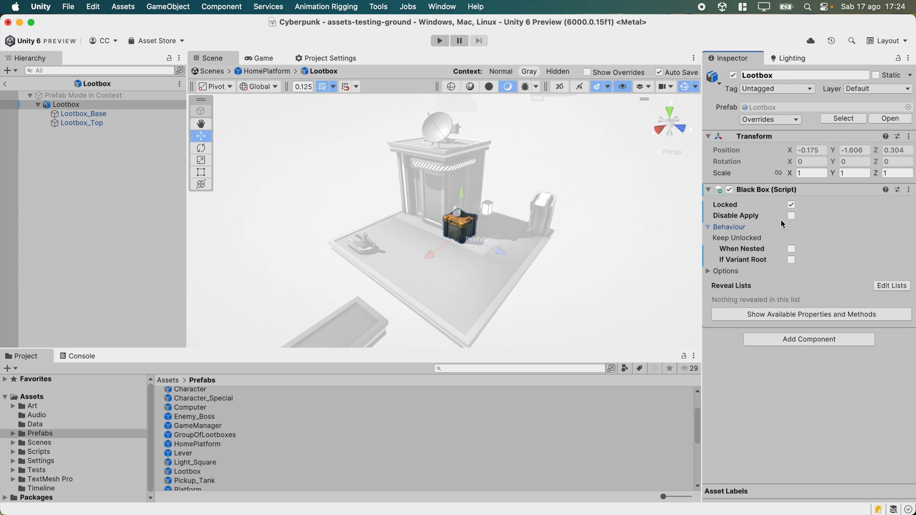
pyautogui.click(791, 250)
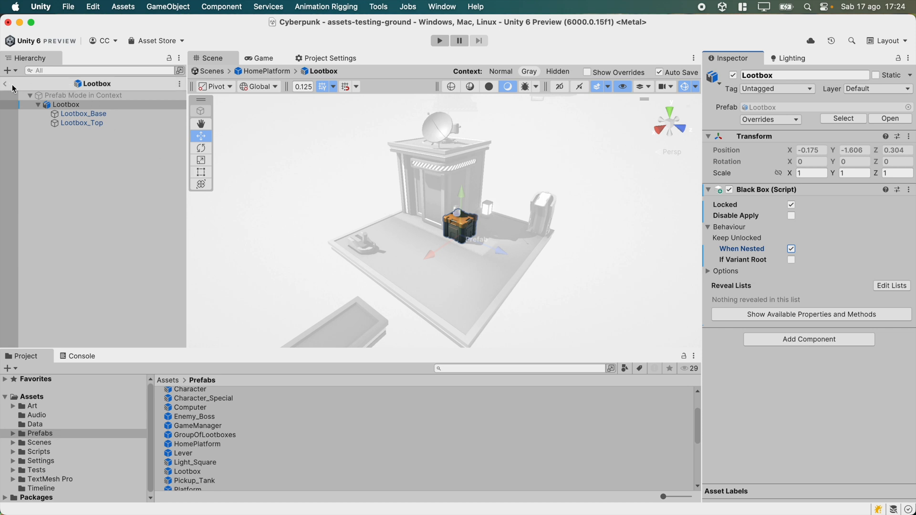
pyautogui.click(5, 84)
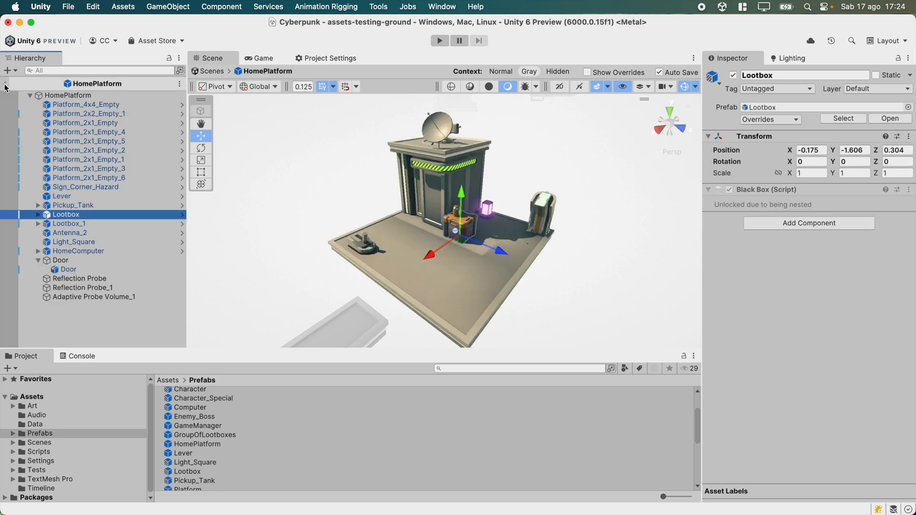
# Expand the nested Lootbox and Lootbox_1 instances in the HomePlatform hierarchy and exit prefab mode.
pyautogui.click(38, 216)
pyautogui.click(38, 242)
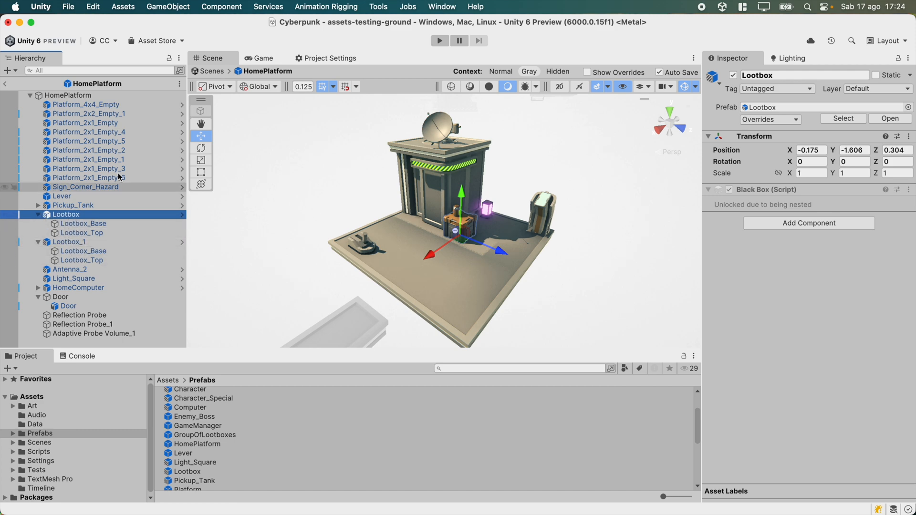
pyautogui.click(5, 84)
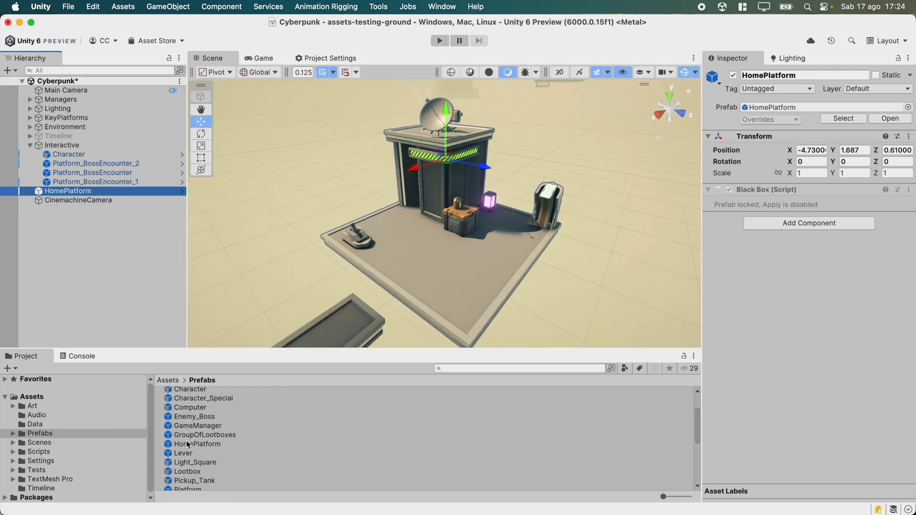
# Place a Lootbox prefab instance on the HomePlatform, then untick Keep Unlocked When Nested in the Lootbox prefab.
pyautogui.moveTo(188, 476); pyautogui.dragTo(441, 268)
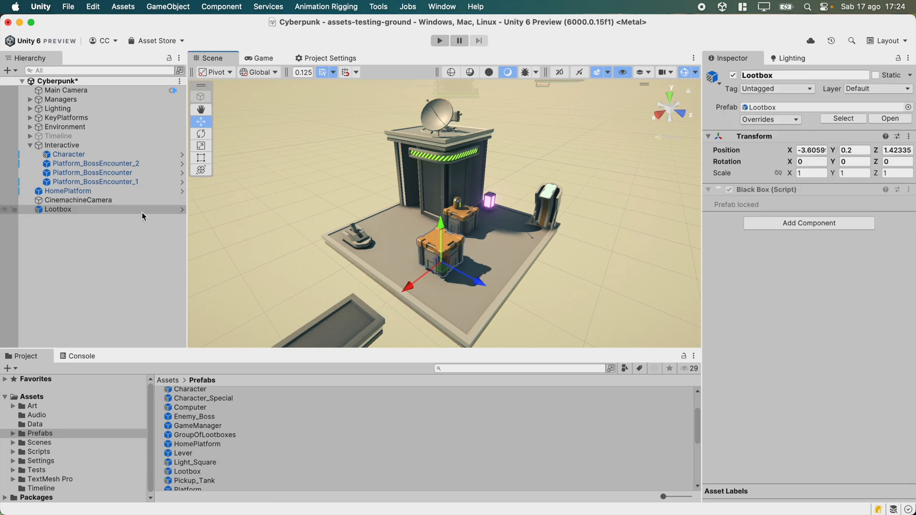
pyautogui.click(183, 210)
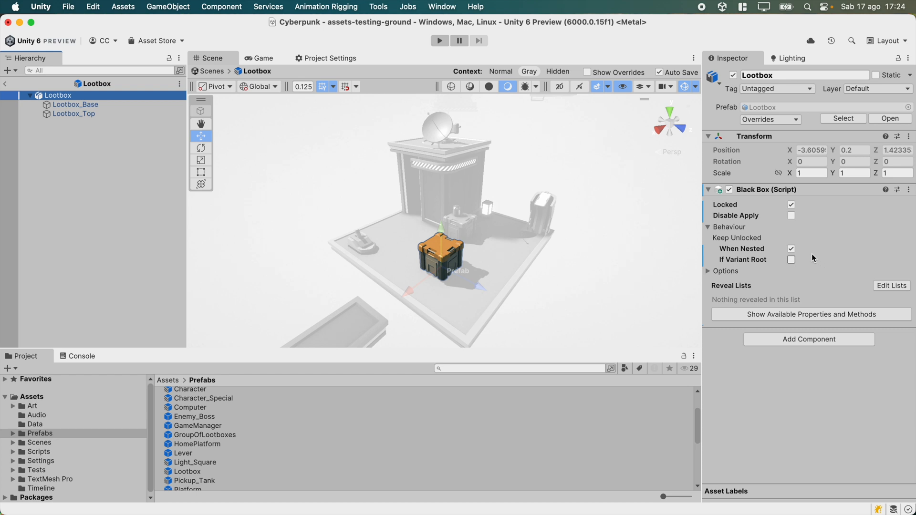
pyautogui.click(791, 249)
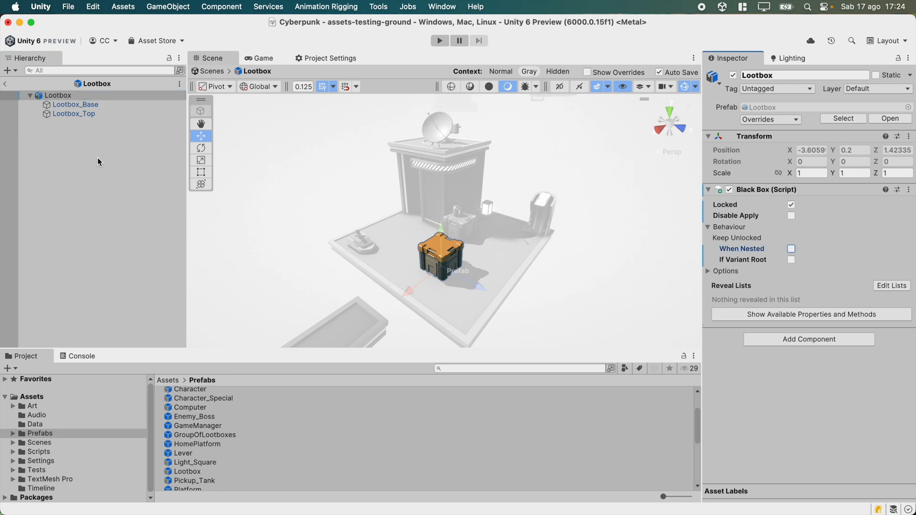
pyautogui.click(4, 84)
# Select the HomePlatform and open it in prefab mode.
pyautogui.click(428, 188)
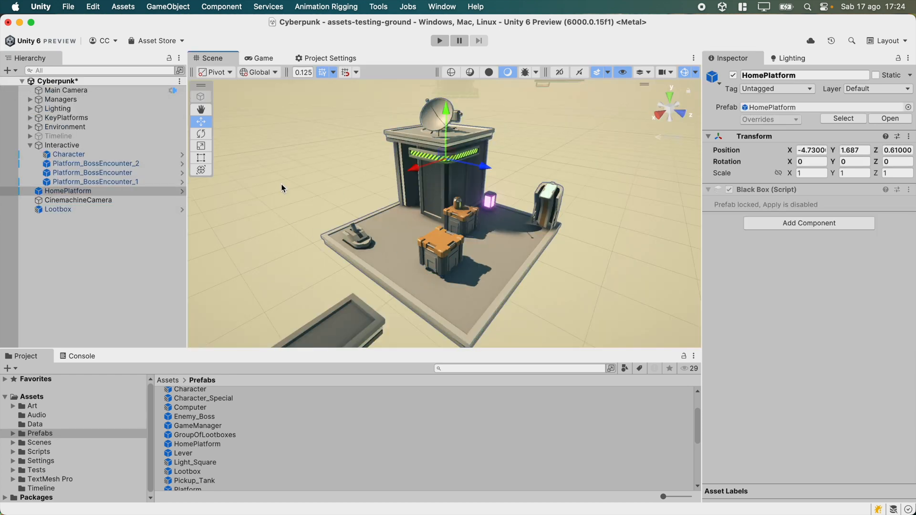
pyautogui.click(182, 191)
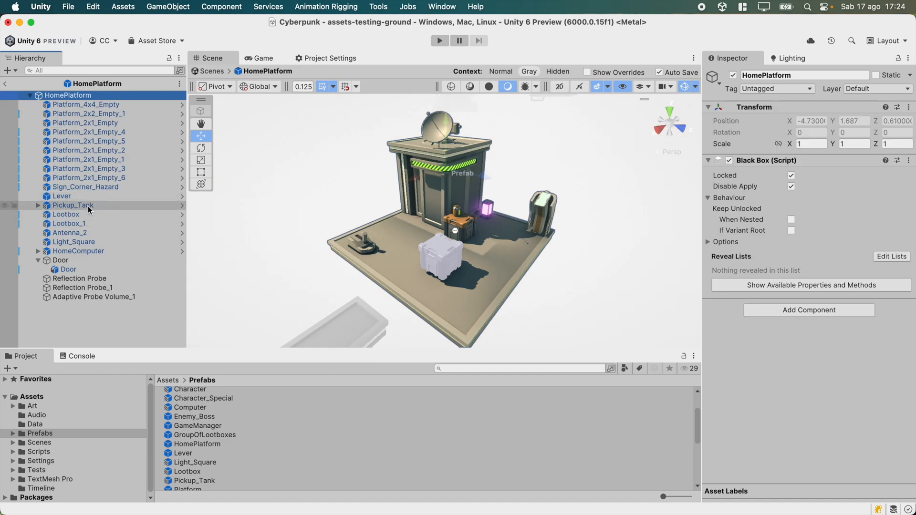
# Select the Lootbox and Lootbox_1 instances in the HomePlatform prefab hierarchy.
pyautogui.click(67, 214)
pyautogui.keyDown('shift'); pyautogui.click(85, 222); pyautogui.keyUp('shift')
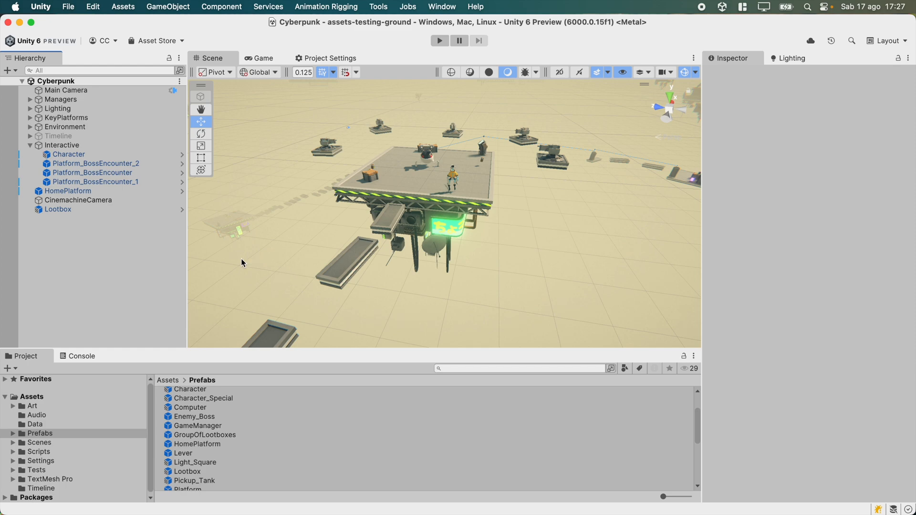
# Select the Platform_BossEncounter_1 instance in the scene and focus the view on its boss computer.
pyautogui.click(157, 185)
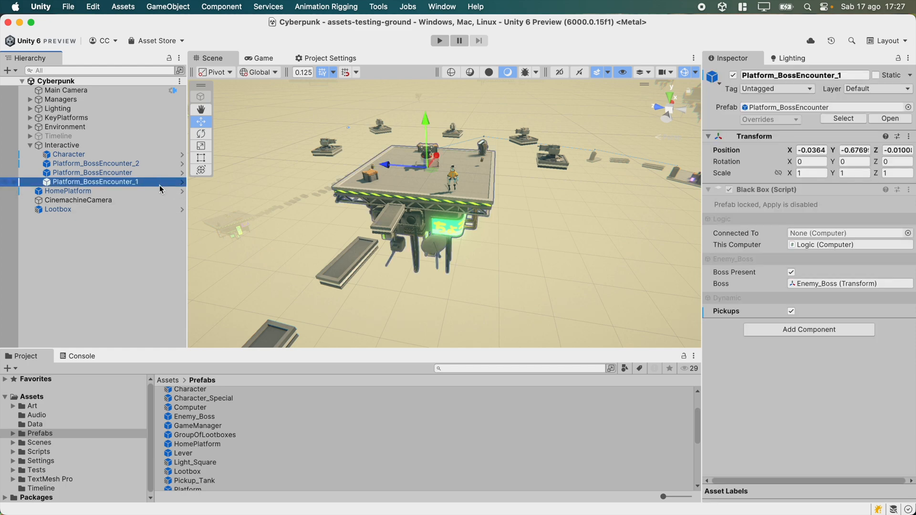
pyautogui.press('f')
pyautogui.scroll(10, 464, 169)
pyautogui.keyDown('alt'); pyautogui.moveTo(482, 169); pyautogui.dragTo(748, 190); pyautogui.keyUp('alt')
pyautogui.keyDown('alt'); pyautogui.moveTo(328, 226); pyautogui.dragTo(67, 172); pyautogui.keyUp('alt')
pyautogui.press('f')
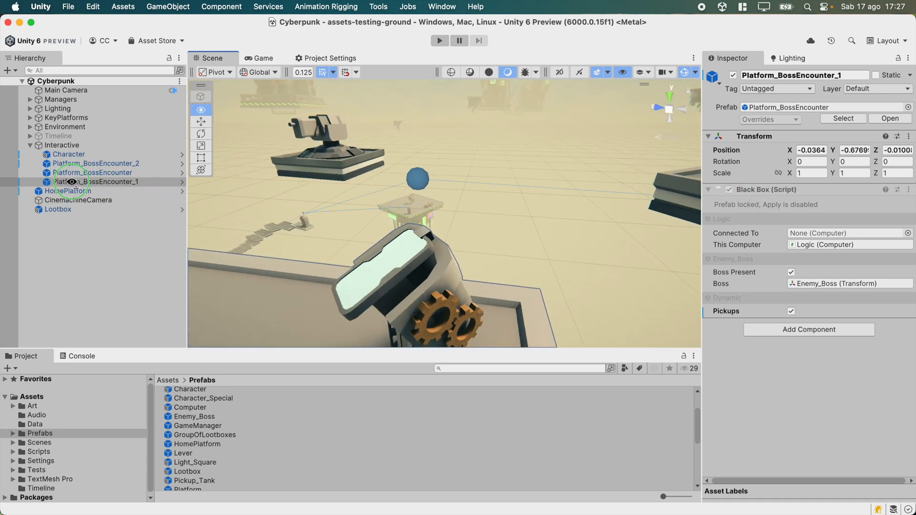
# Open the Platform_BossEncounter prefab, then open its nested BossComputer prefab and select its root.
pyautogui.click(181, 182)
pyautogui.click(128, 132)
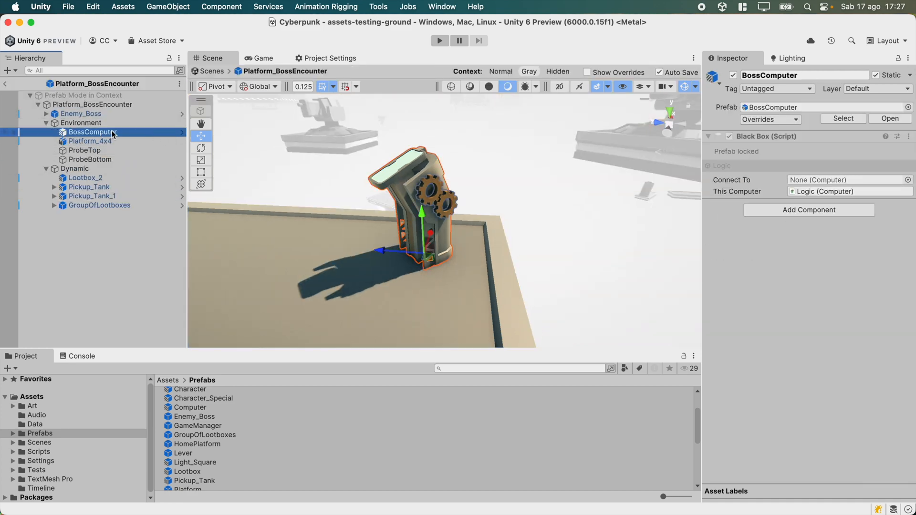
pyautogui.click(182, 132)
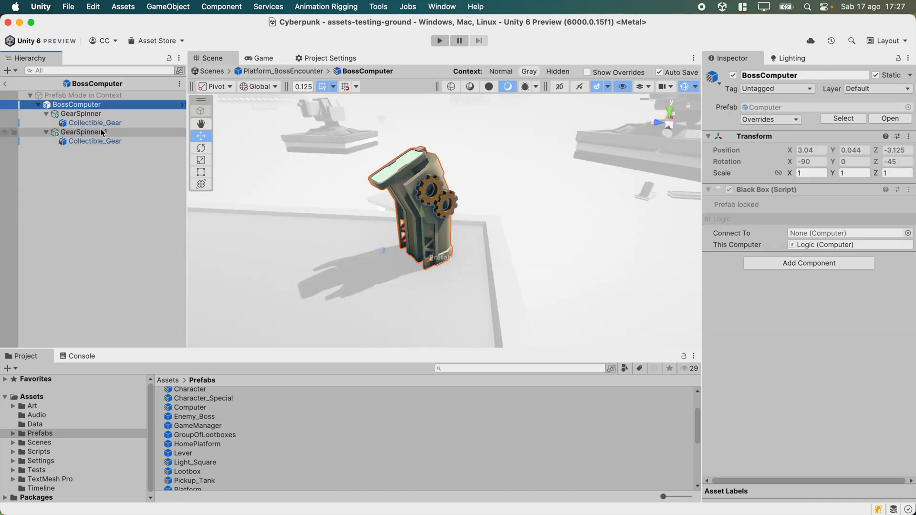
pyautogui.click(74, 105)
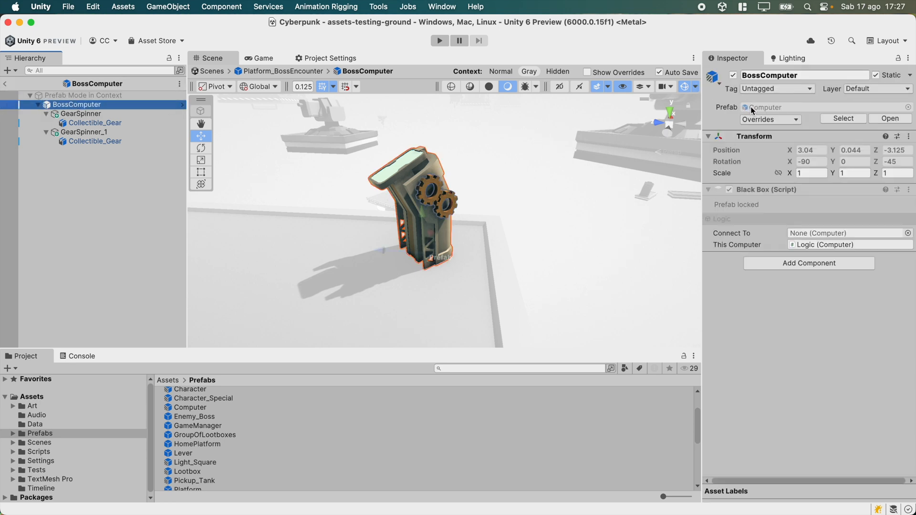
# Open the Computer base prefab to inspect its Logic child, return to BossComputer and collapse both GearSpinner entries.
pyautogui.click(181, 105)
pyautogui.click(117, 116)
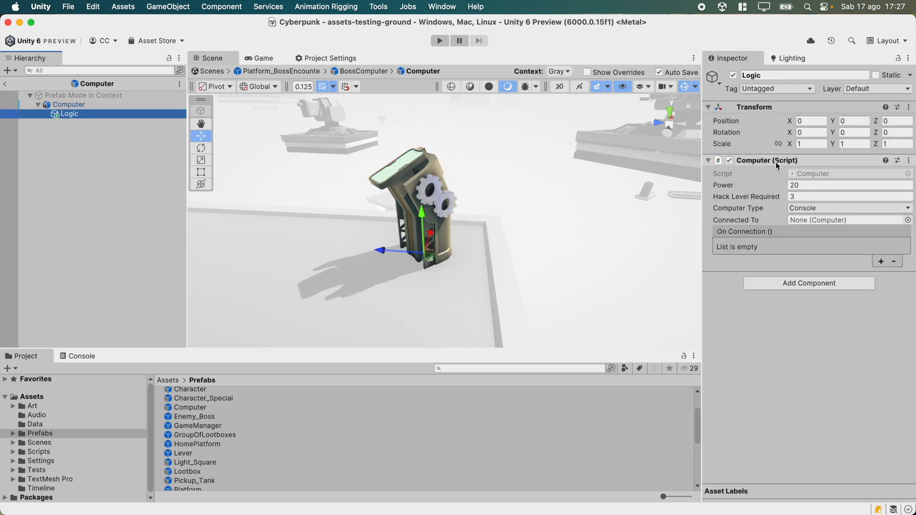
pyautogui.click(5, 84)
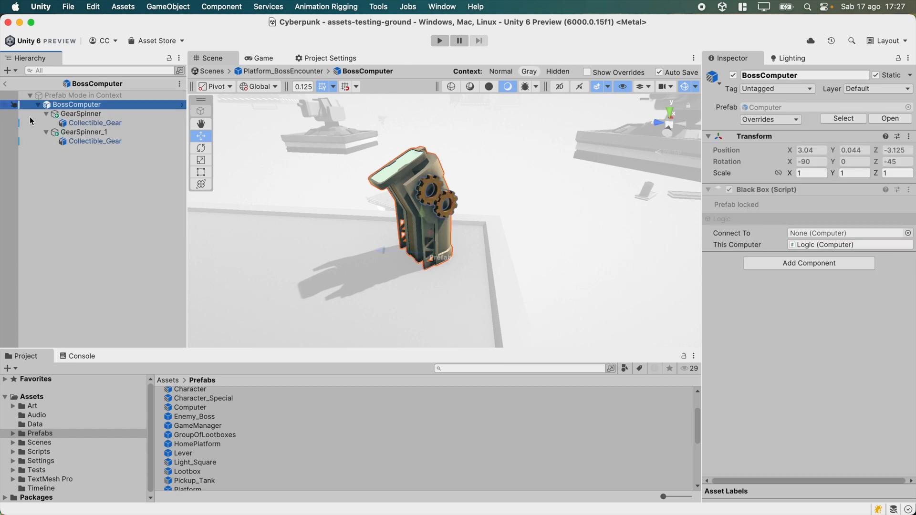
pyautogui.click(46, 114)
pyautogui.click(46, 123)
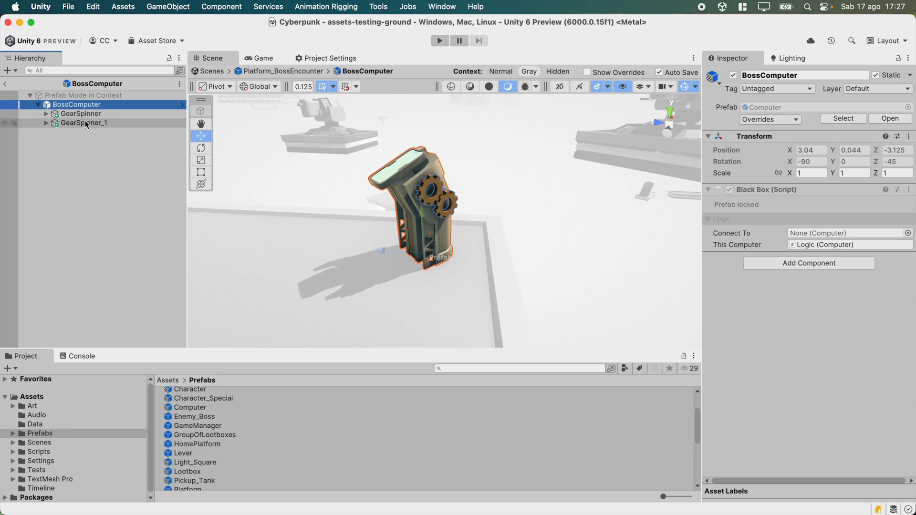
# Open the Computer prefab and enable Keep Unlocked If Variant Root in its Black Box behaviour.
pyautogui.click(182, 105)
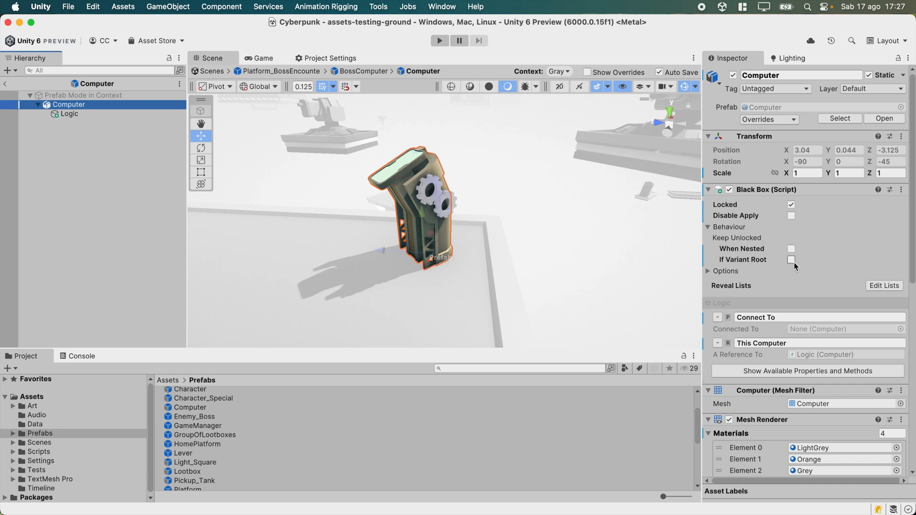
pyautogui.click(790, 260)
# Return to BossComputer, select its Logic child, and go back to the Platform_BossEncounter prefab.
pyautogui.click(6, 85)
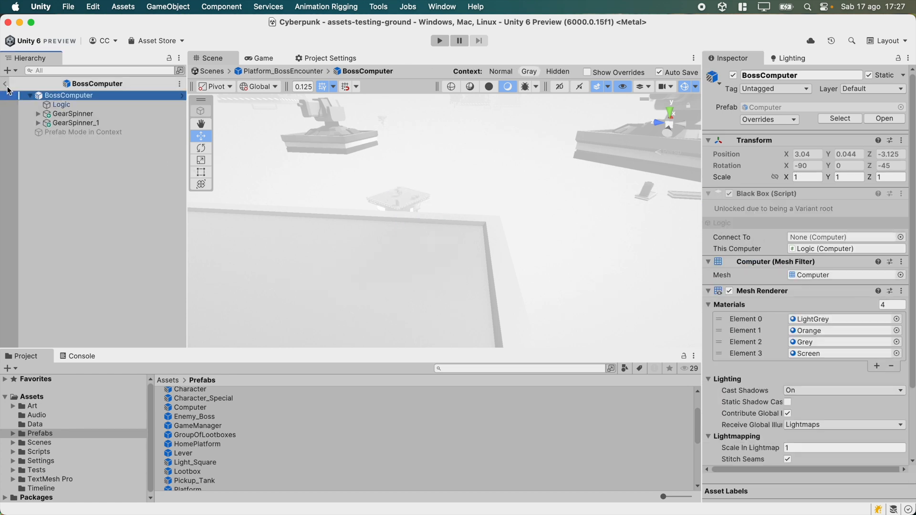
pyautogui.click(55, 107)
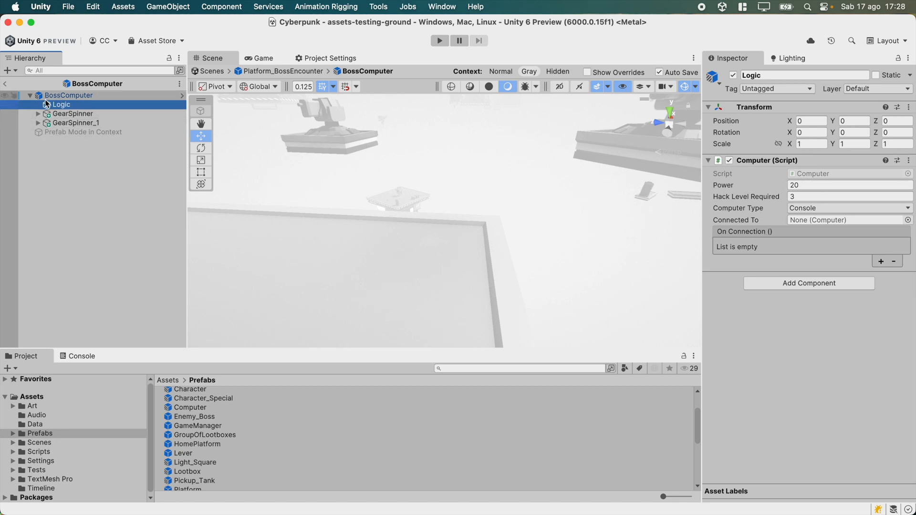
pyautogui.click(5, 85)
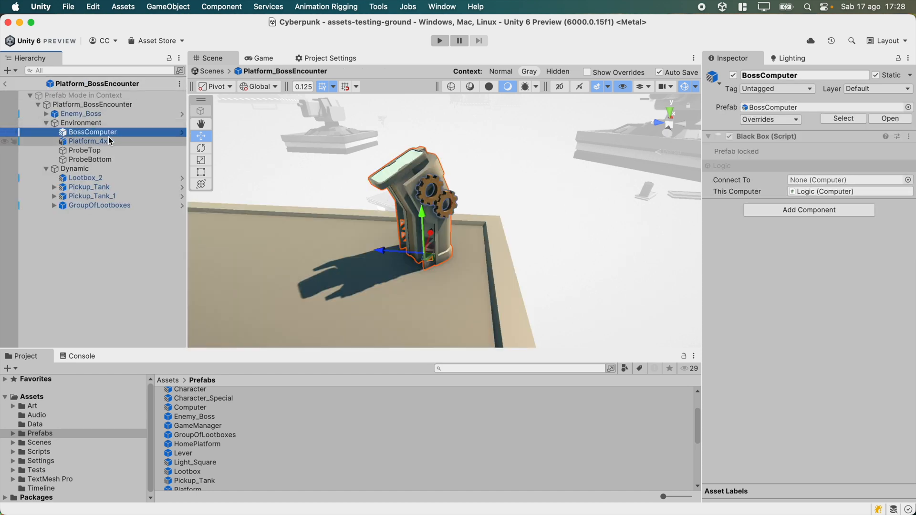
# Drag a Computer prefab instance into the Platform_BossEncounter prefab, rotate it, then delete it.
pyautogui.click(840, 119)
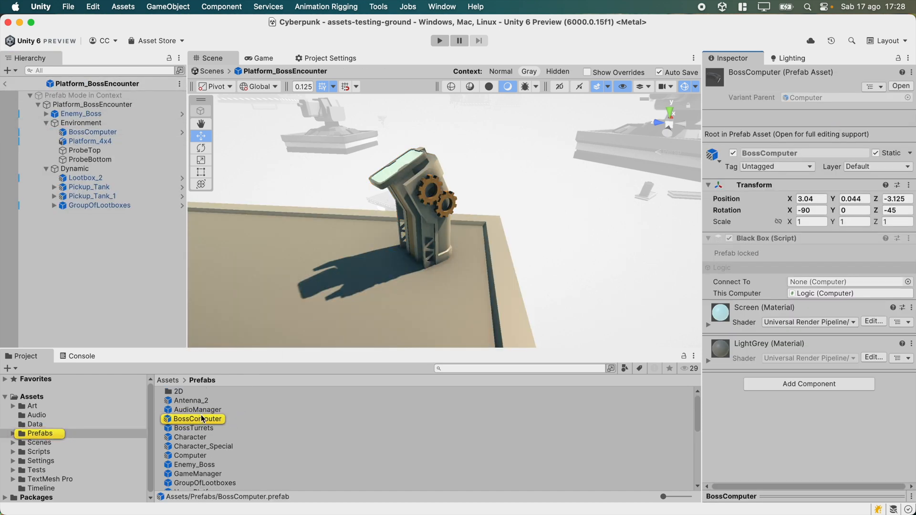
pyautogui.scroll(-1, 208, 426)
pyautogui.moveTo(195, 451); pyautogui.dragTo(647, 190)
pyautogui.press('e')
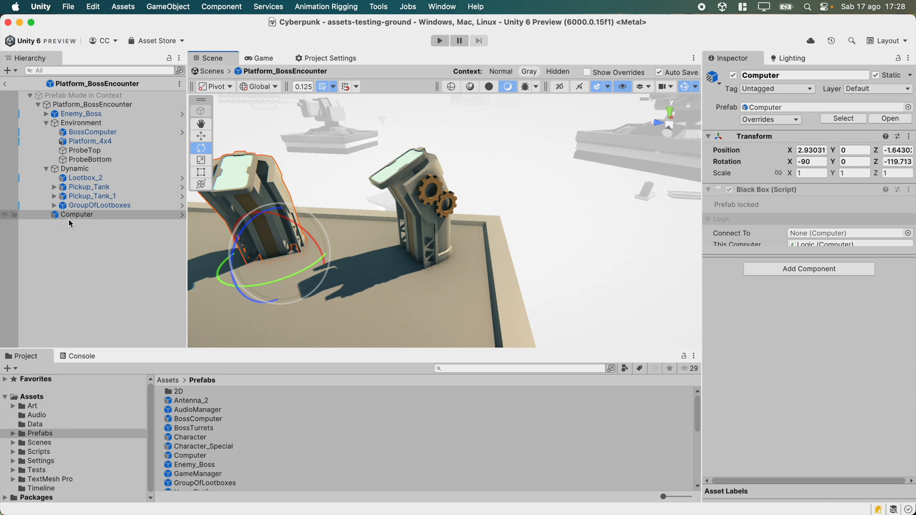
pyautogui.click(85, 224)
pyautogui.click(86, 215)
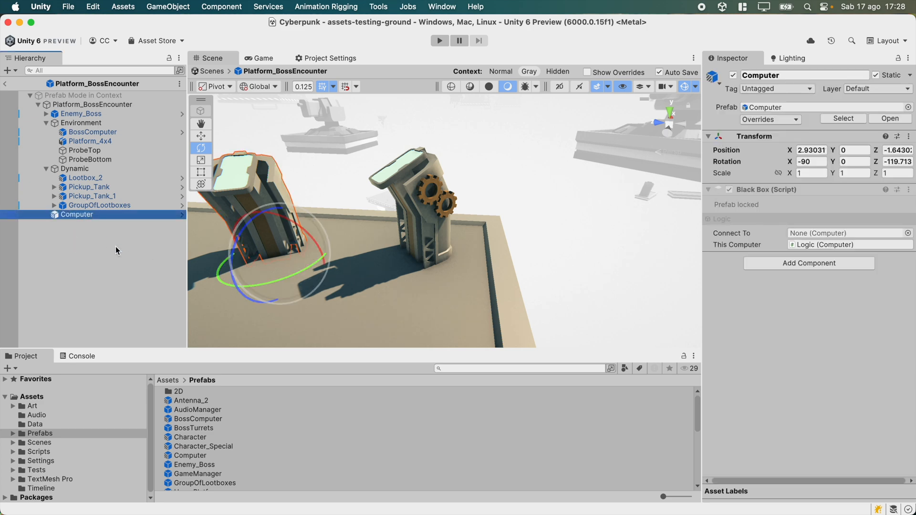
pyautogui.press('super+BackSpace')
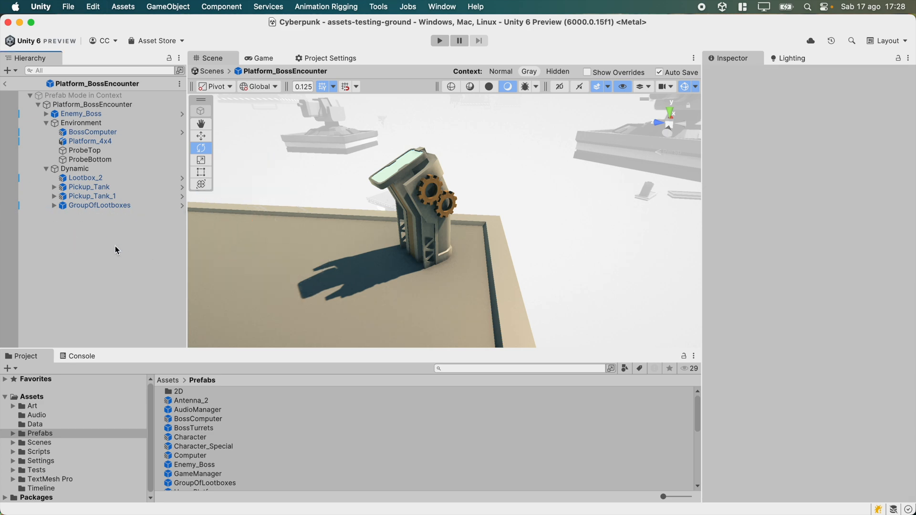
# Open BossComputer and its Computer base prefab, and untick Keep Unlocked If Variant Root.
pyautogui.click(374, 206)
pyautogui.click(201, 136)
pyautogui.click(182, 136)
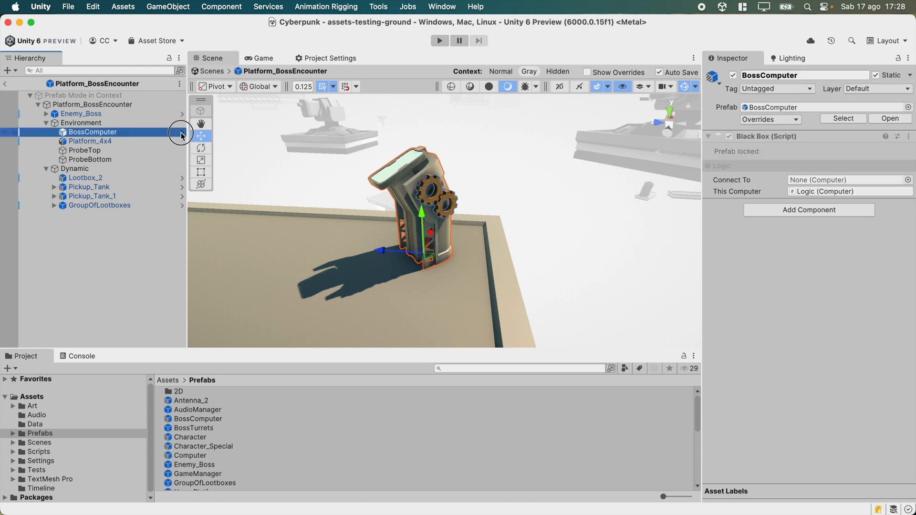
pyautogui.click(182, 105)
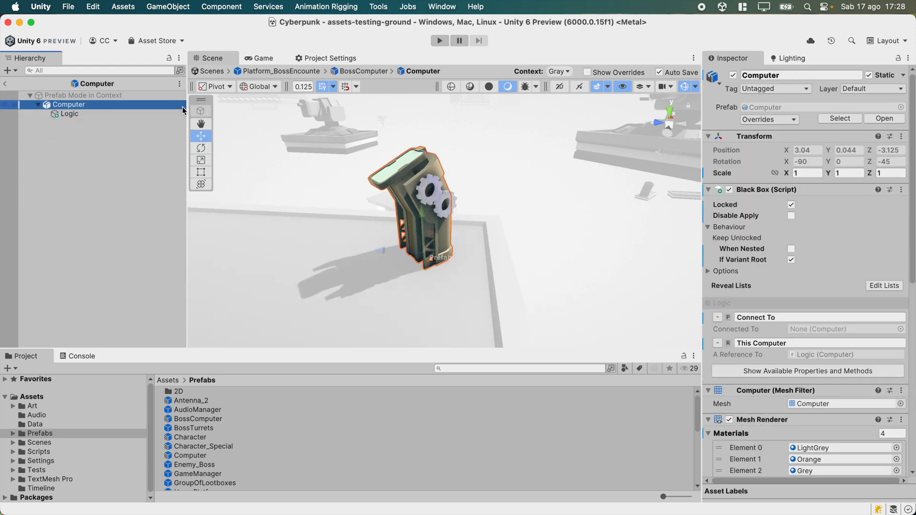
pyautogui.click(790, 260)
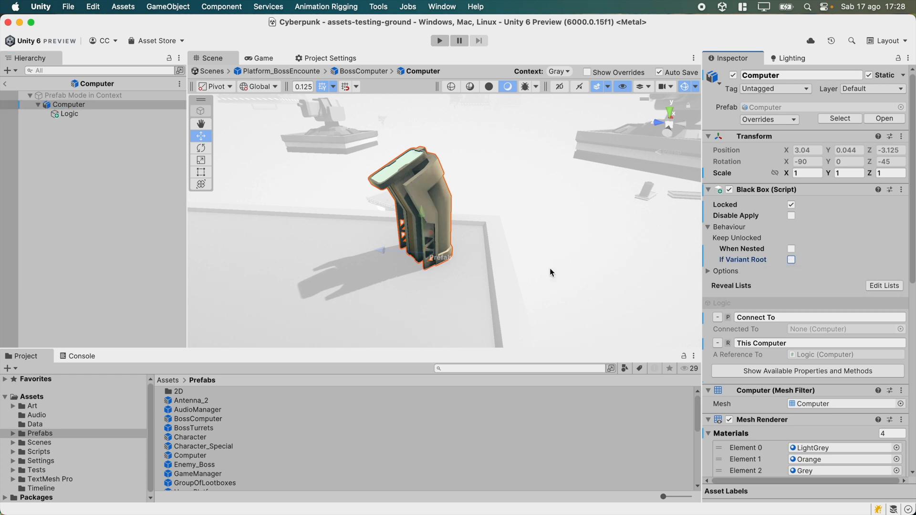
# Return to the Platform_BossEncounter prefab and the BossComputer selection.
pyautogui.click(5, 84)
pyautogui.click(4, 85)
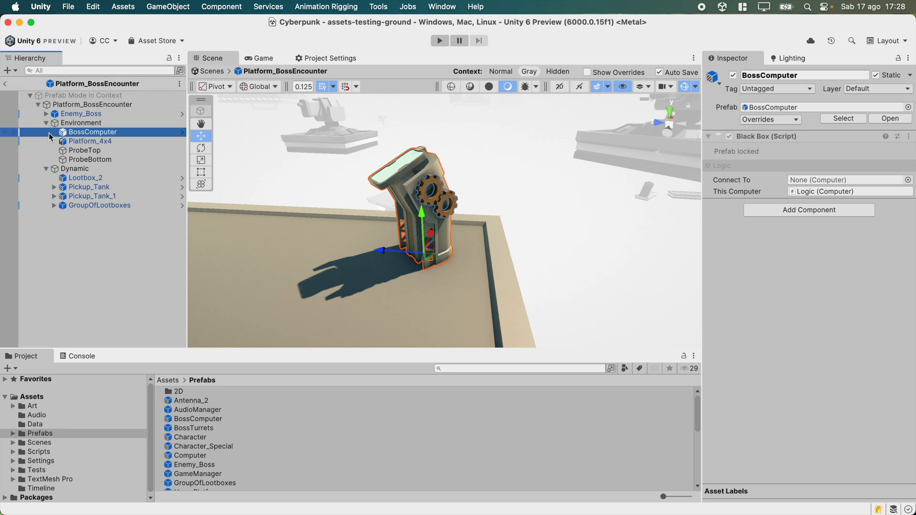
pyautogui.click(5, 86)
pyautogui.moveTo(397, 221); pyautogui.dragTo(320, 243, button='right')
pyautogui.press('s')
pyautogui.press('a')
pyautogui.click(577, 142)
pyautogui.moveTo(534, 198); pyautogui.dragTo(507, 197, button='right')
pyautogui.press('w')
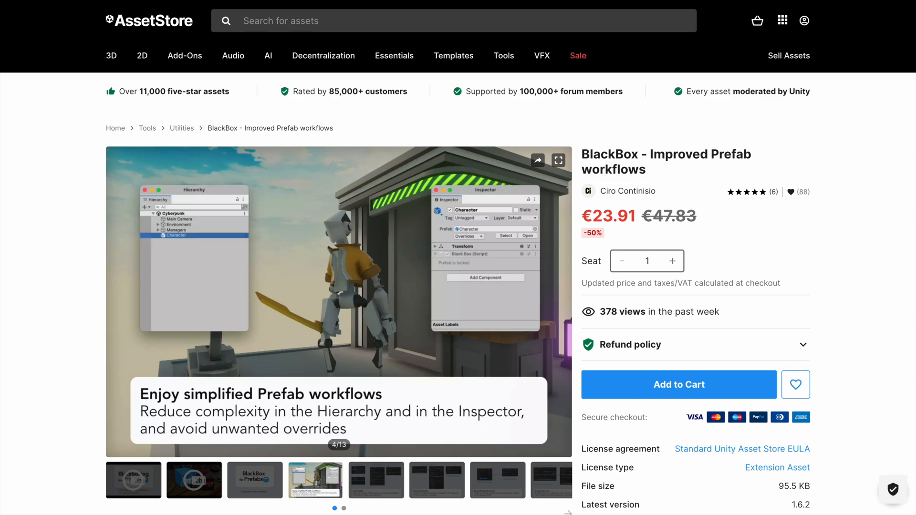
# Switch to the browser and read through the reviews on the BlackBox - Improved Prefab workflows Asset Store page.
pyautogui.scroll(-11, 458, 257)
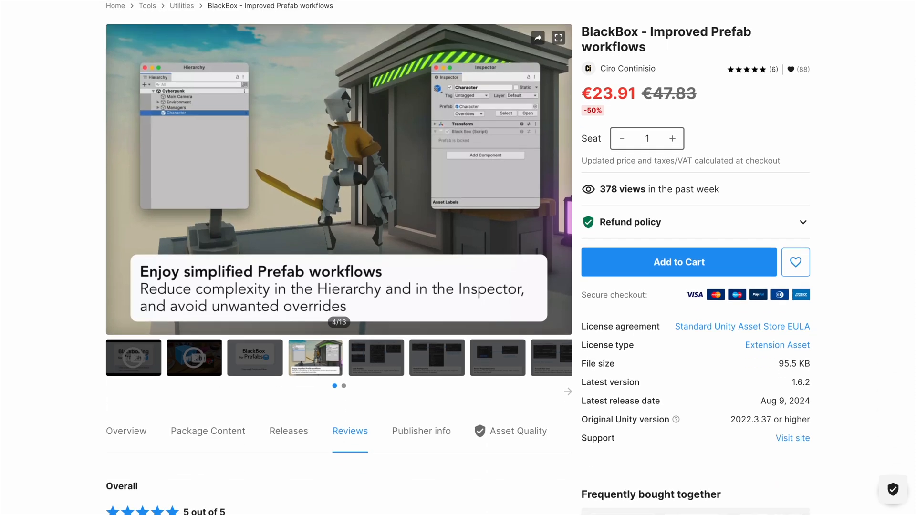
pyautogui.scroll(-12, 458, 258)
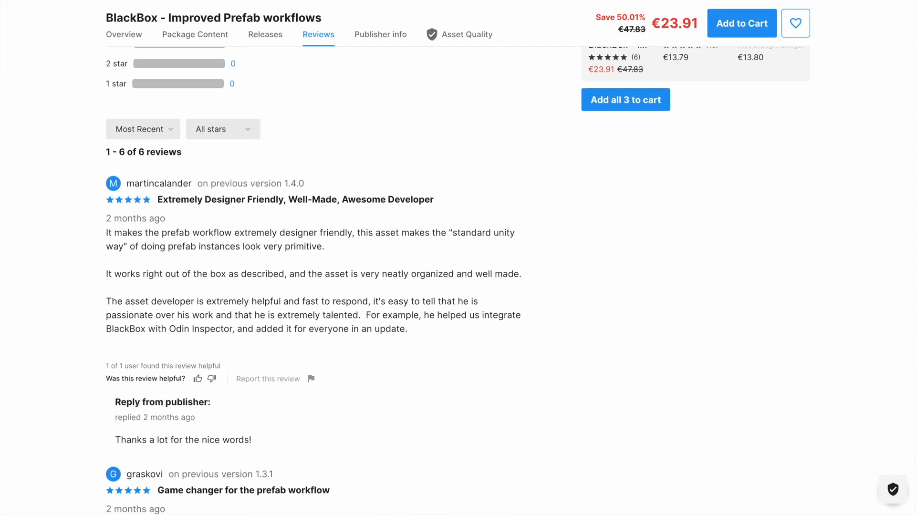
pyautogui.scroll(-12, 458, 257)
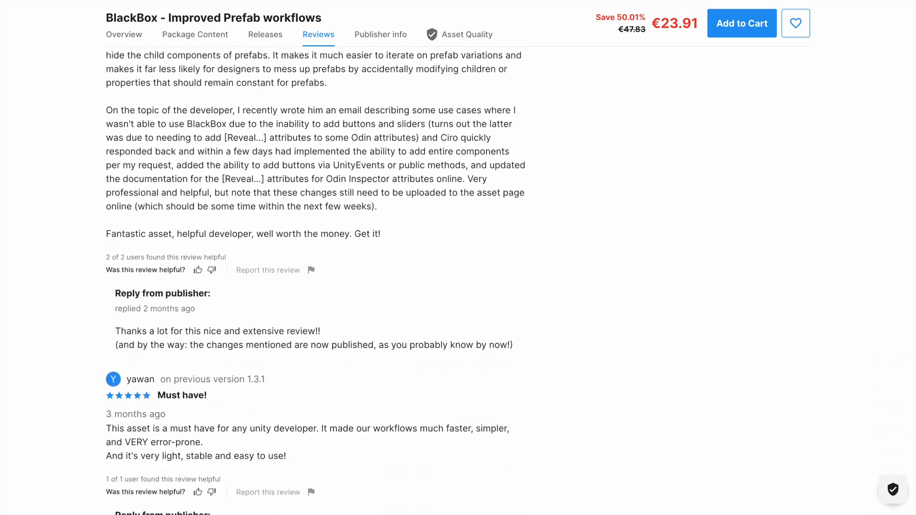
pyautogui.scroll(-10, 457, 257)
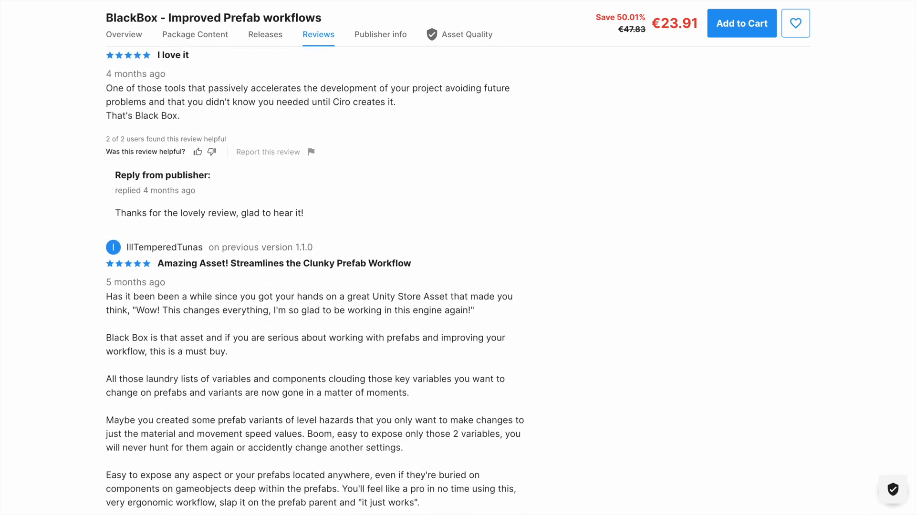